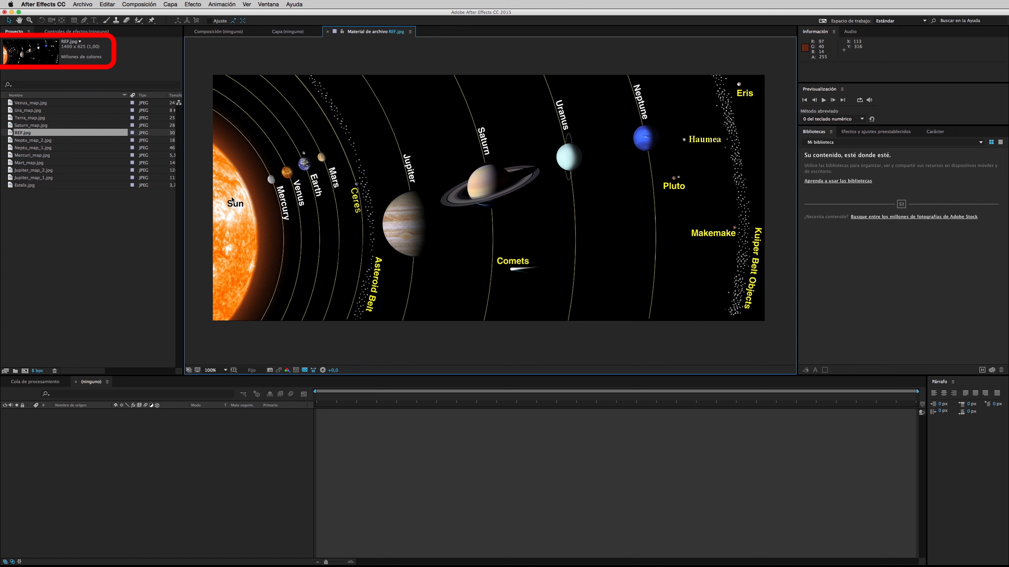
Step: Review the imported planet texture maps and the Estels.jpg star background in the footage viewer
double_click(38, 156)
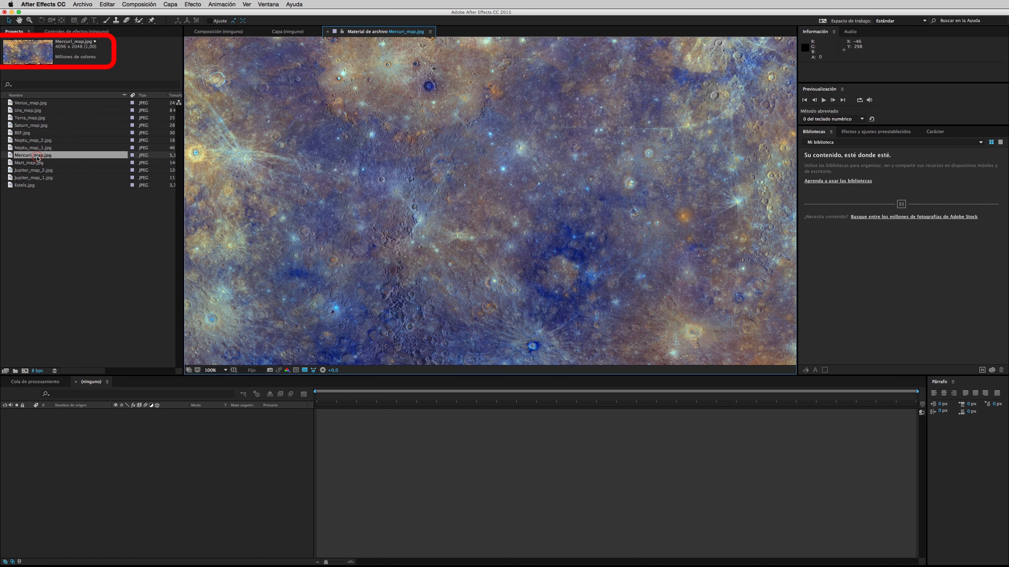
scroll(402, 175, "down", 4)
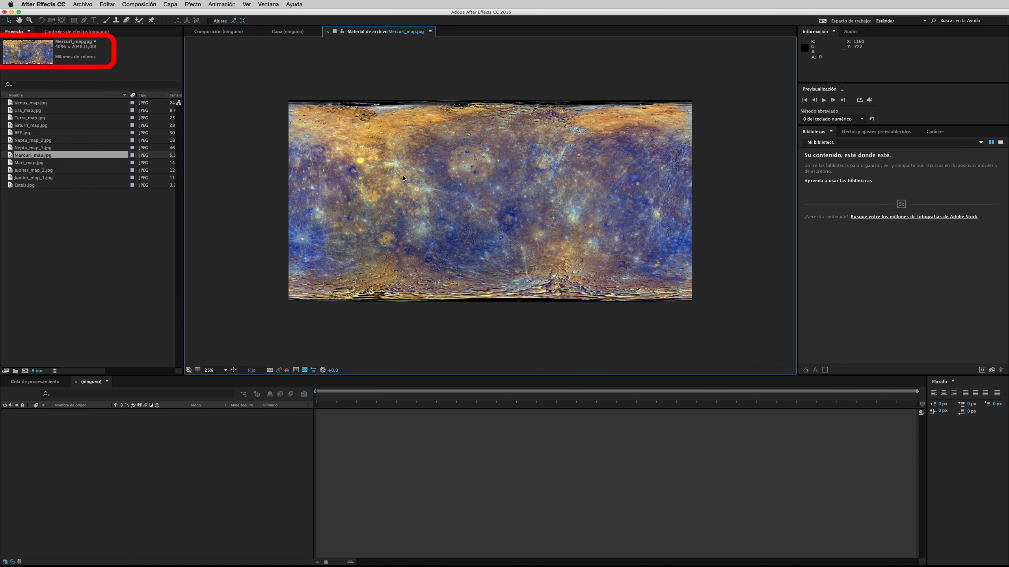
double_click(32, 103)
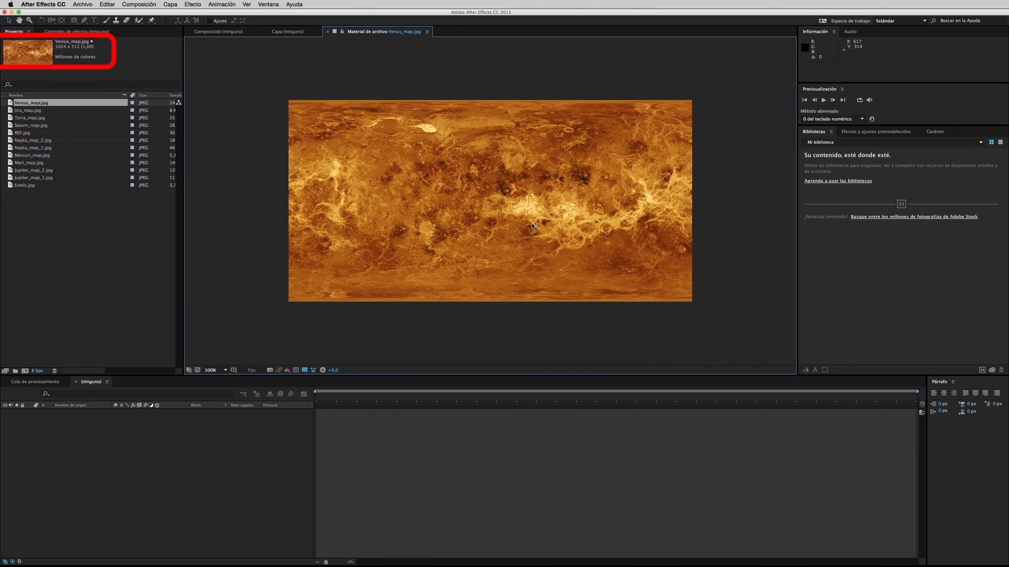
double_click(31, 118)
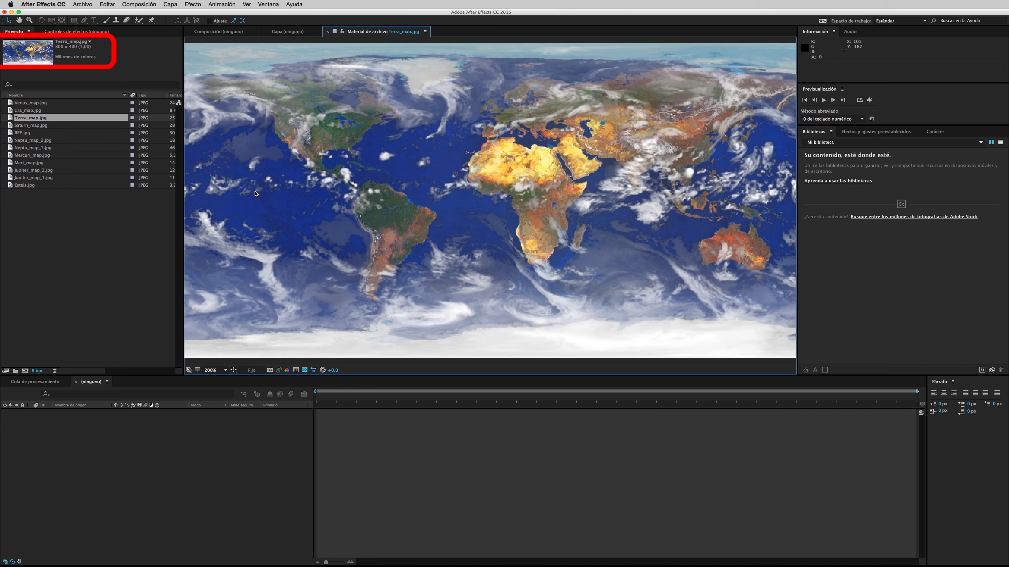
double_click(40, 162)
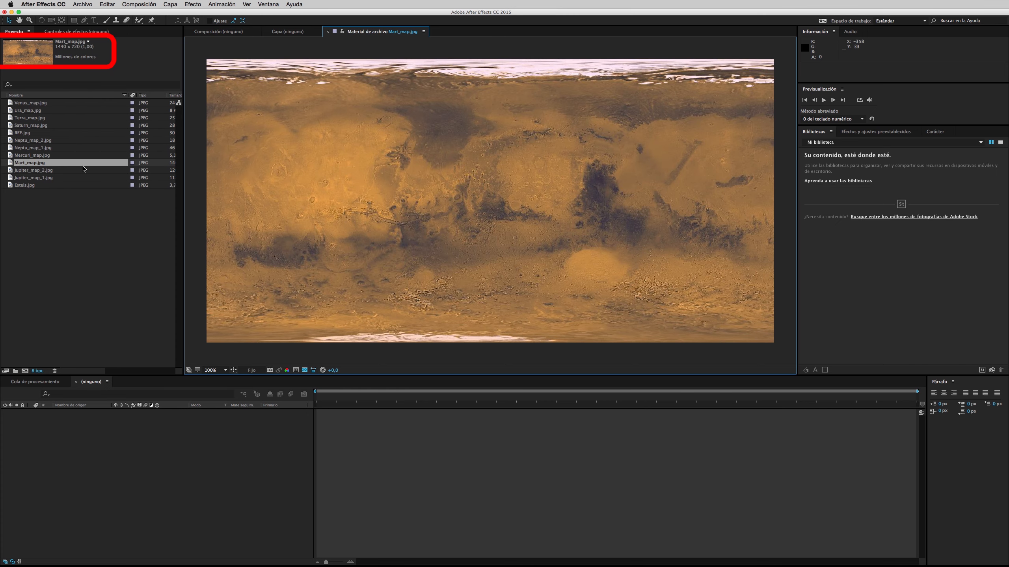
double_click(50, 177)
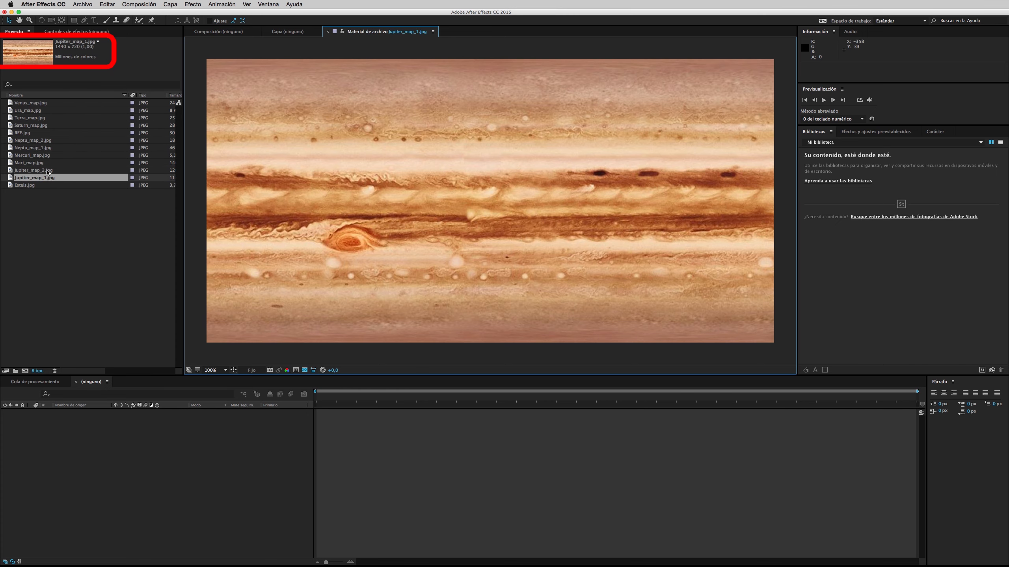
double_click(47, 170)
double_click(36, 124)
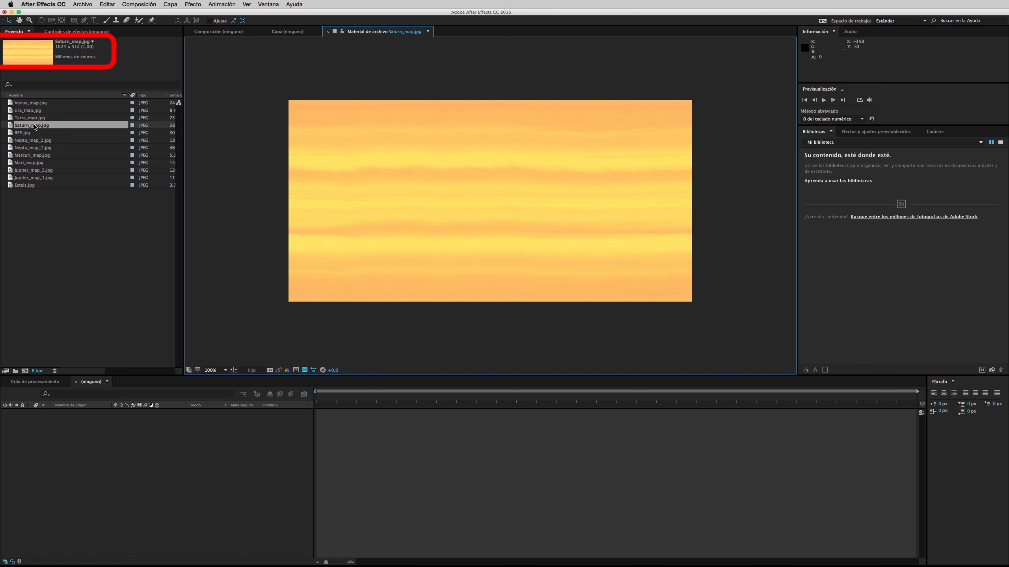
double_click(35, 110)
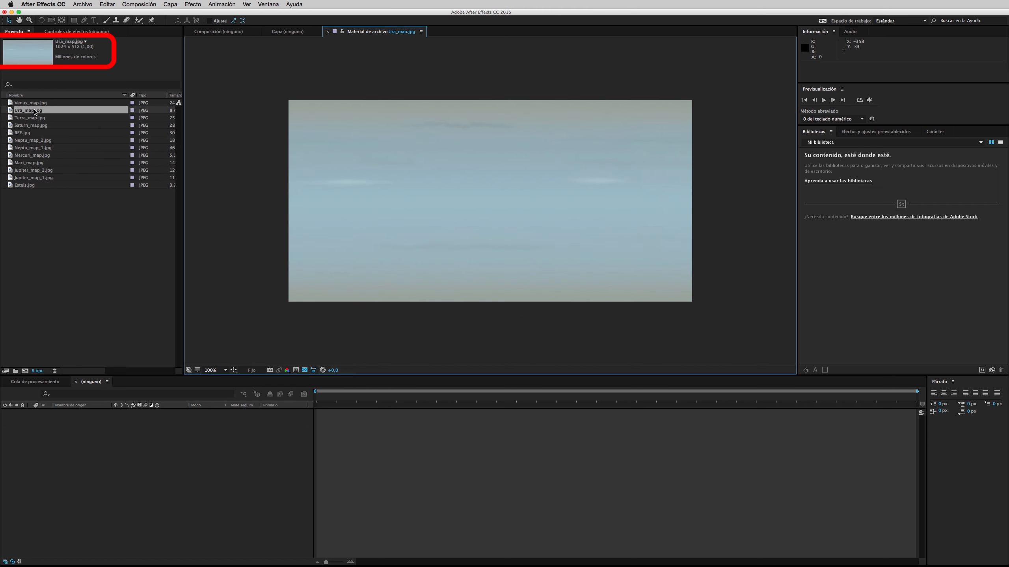
double_click(33, 148)
double_click(35, 141)
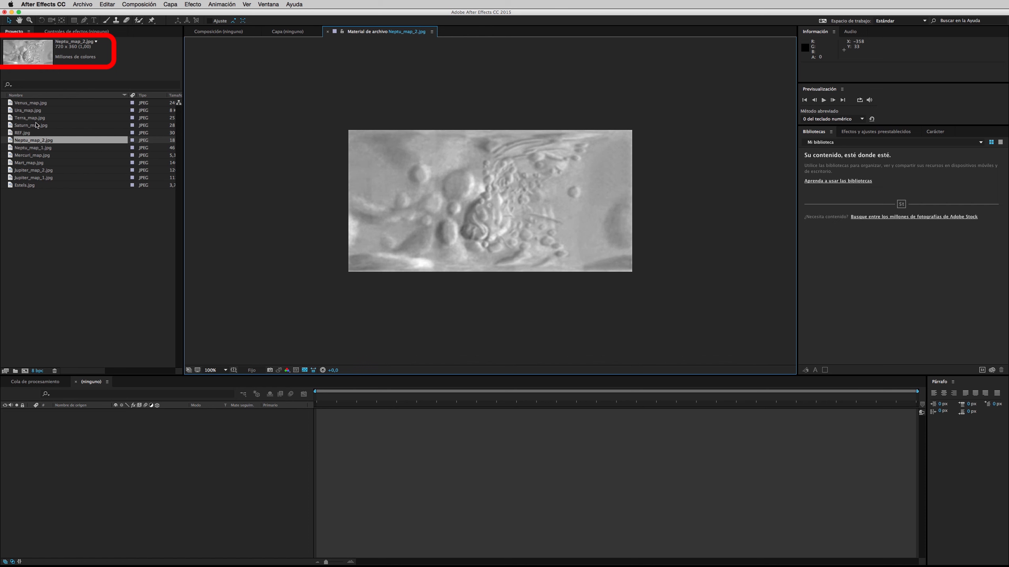
double_click(36, 184)
scroll(413, 196, "down", 2)
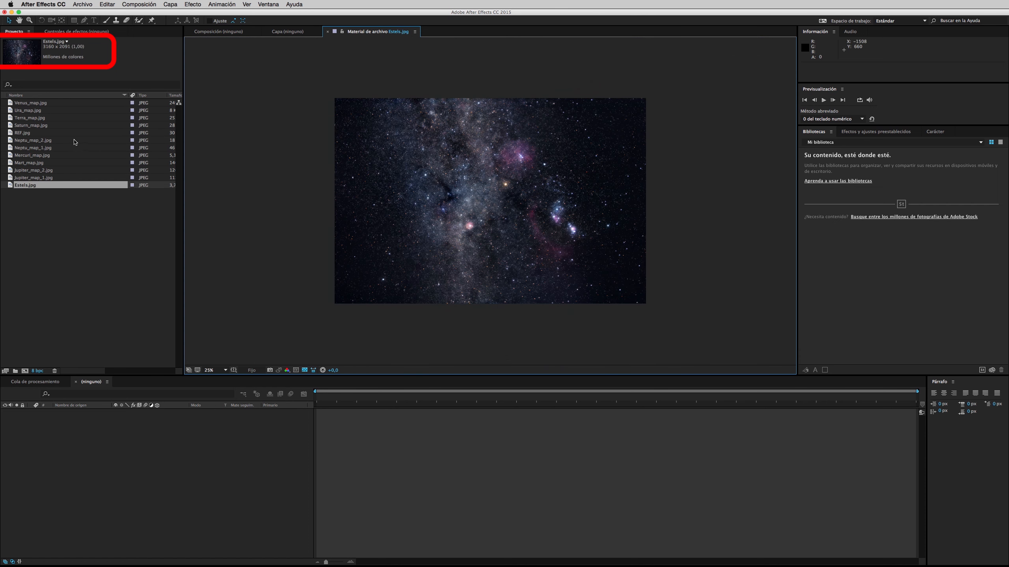
left_click(51, 206)
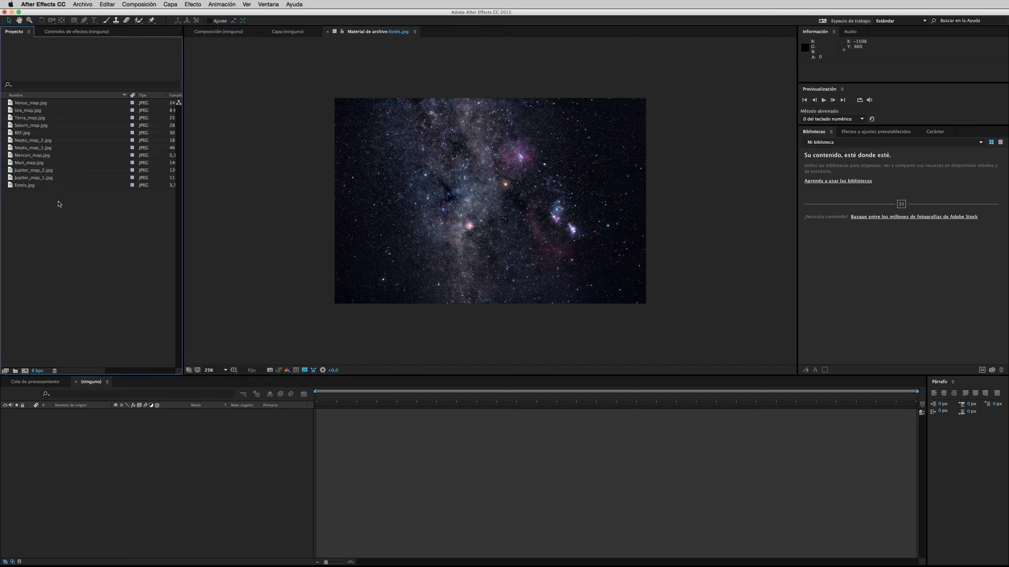
Step: Create a new composition using the HDTV 1080 25 preset
left_click(139, 5)
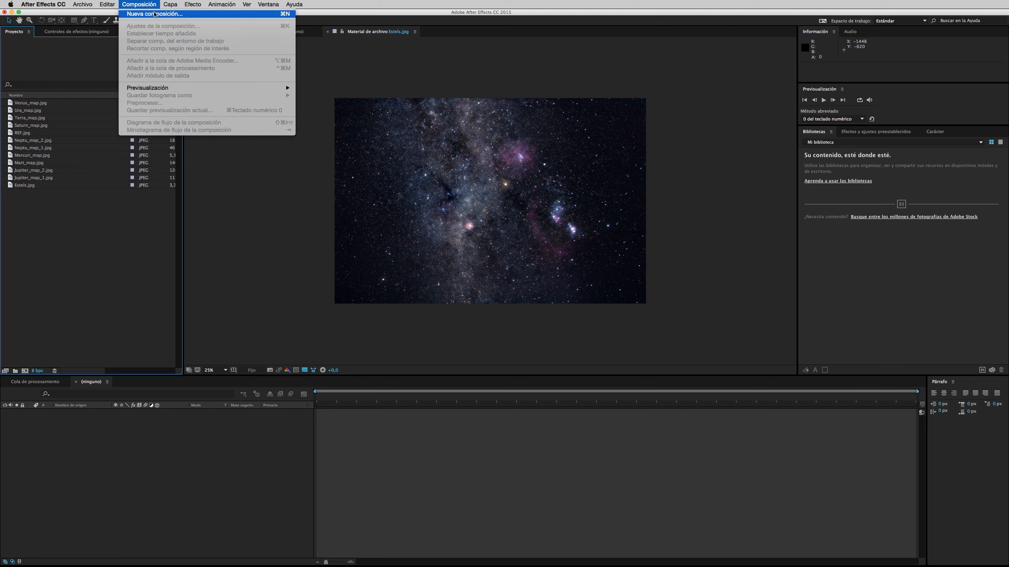
left_click(154, 14)
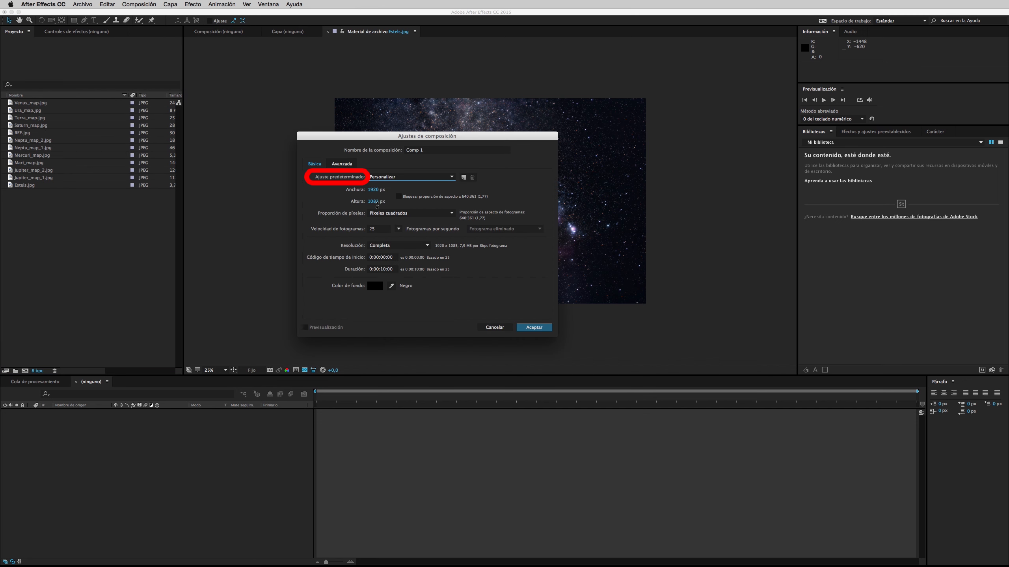
left_click(399, 177)
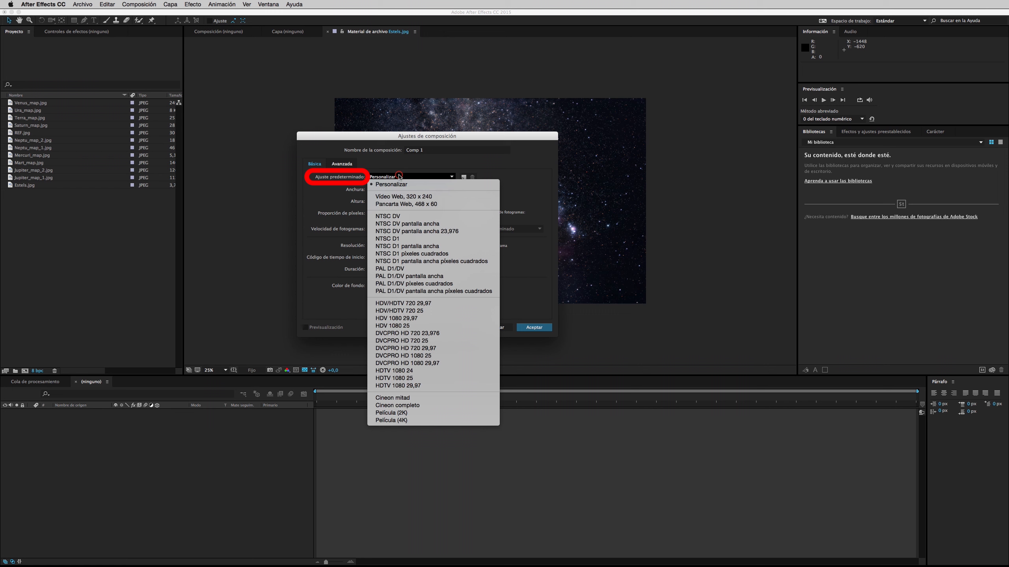
left_click(401, 378)
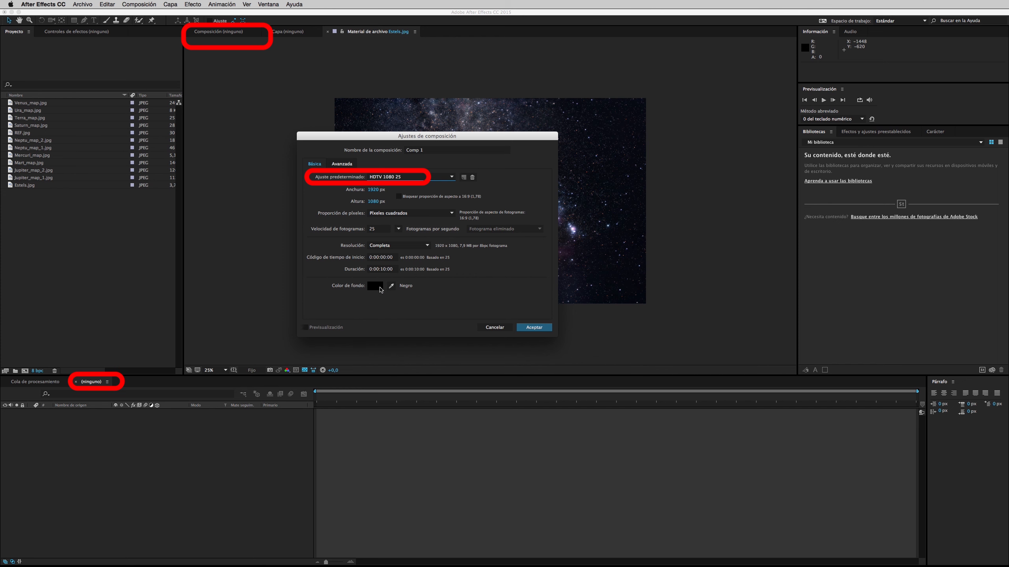
key("Return")
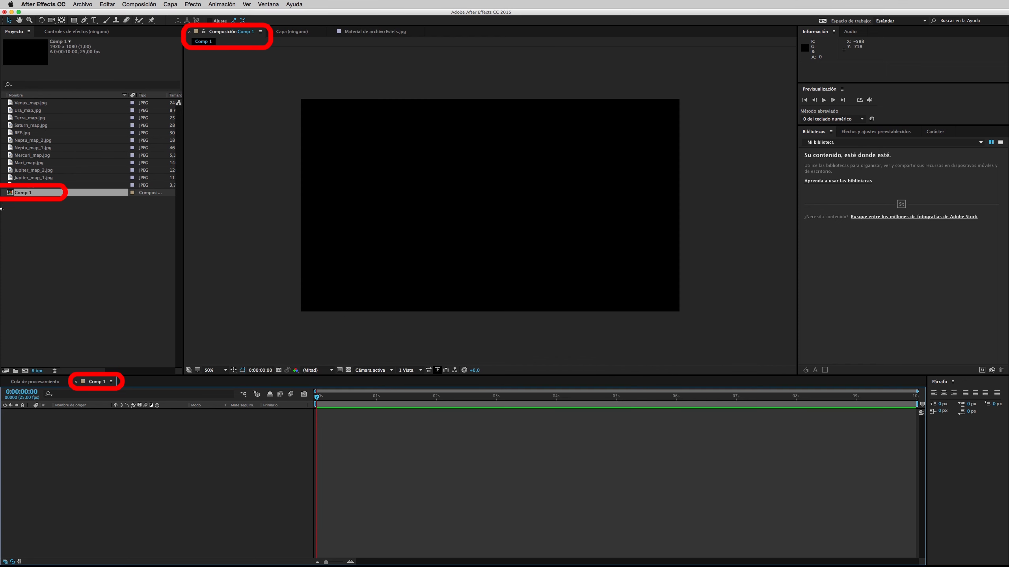
Step: Rename the new composition as PLANETES
right_click(20, 193)
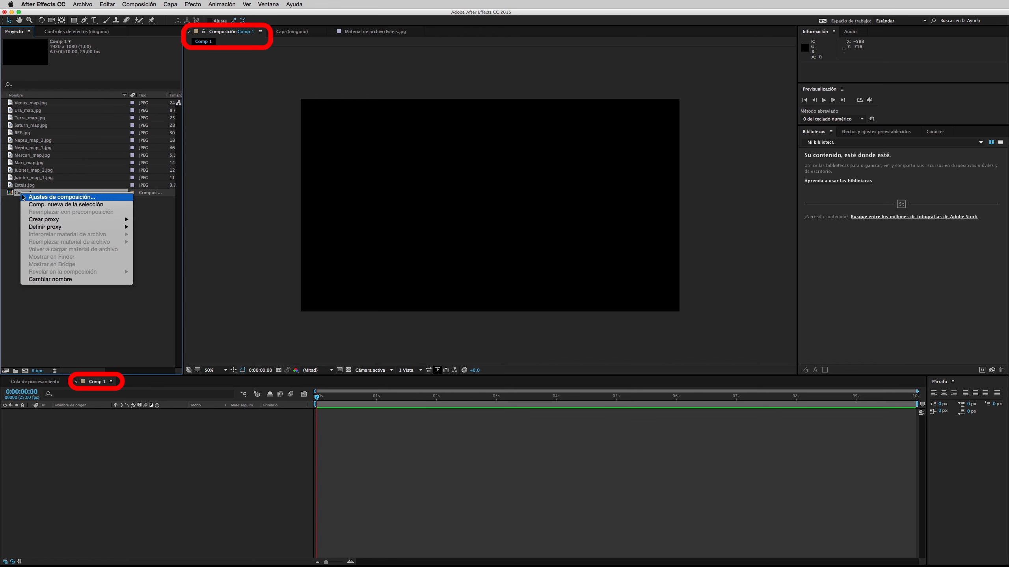
left_click(56, 280)
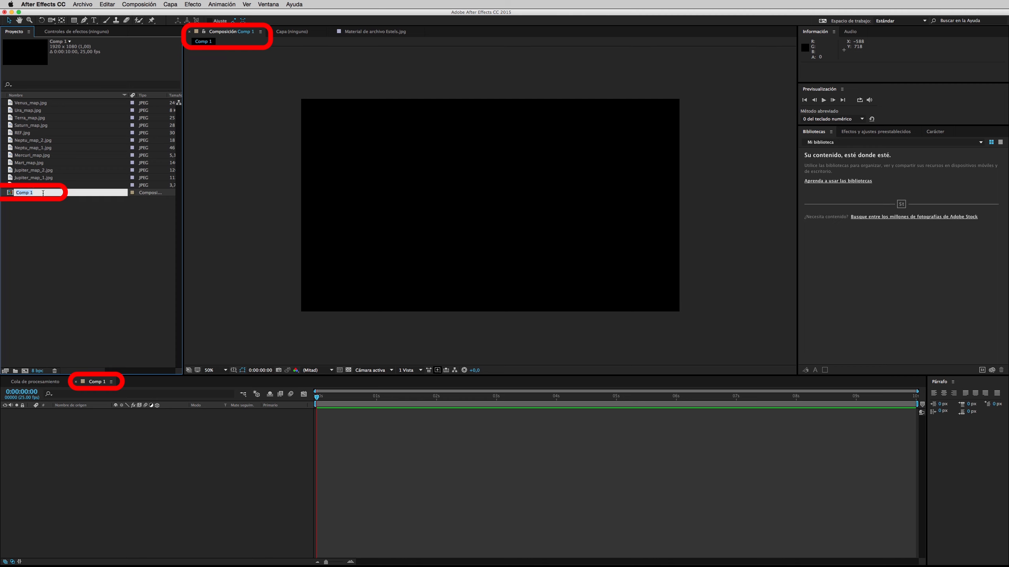
type("PLANETES")
key("Return")
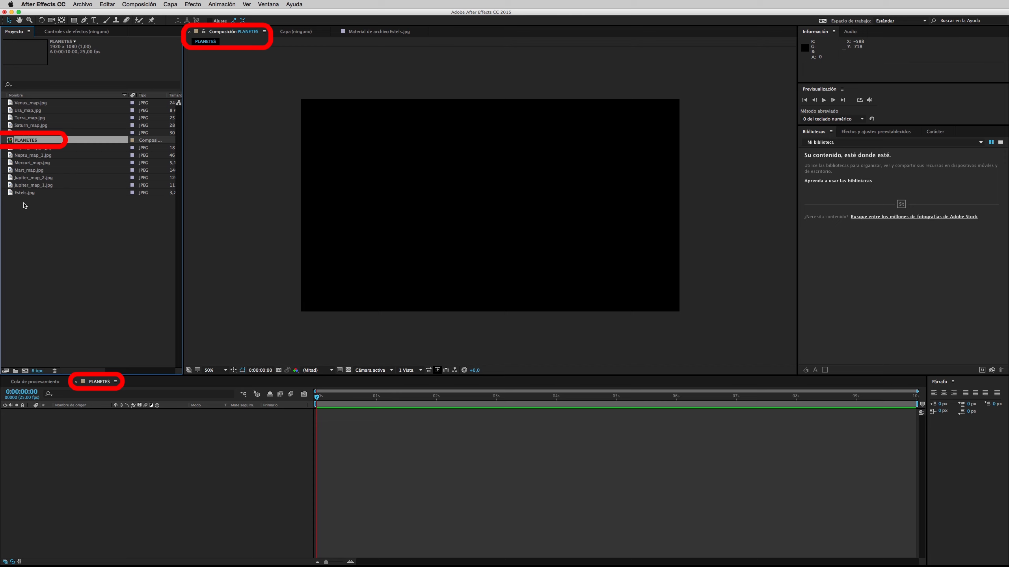
Step: Add Mercuri_map.jpg as a layer in the PLANETES composition and apply the CC Sphere effect to it
left_click_drag(11, 164, 64, 411)
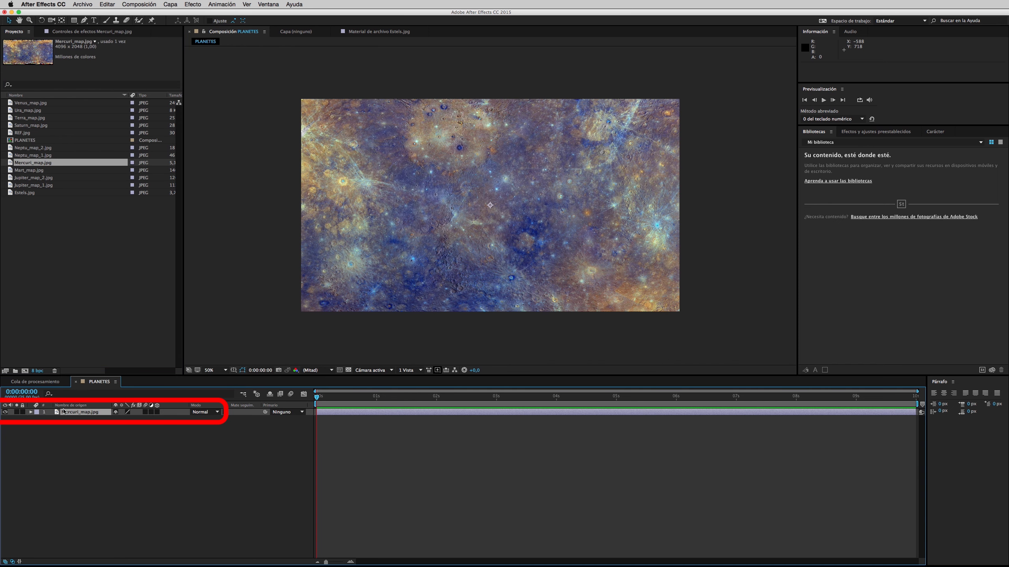
left_click_drag(316, 395, 280, 432)
left_click(196, 7)
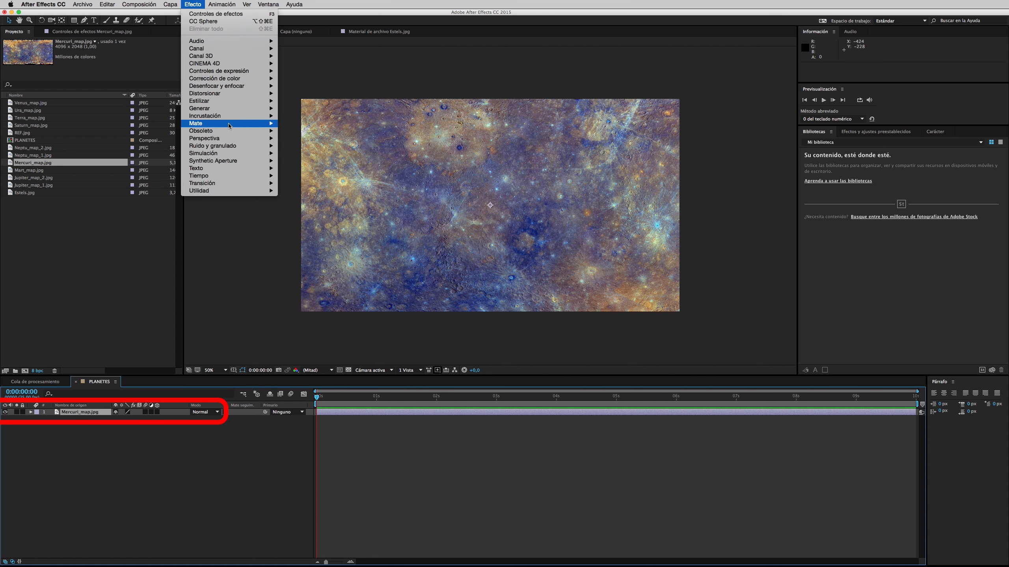
mouse_move(230, 139)
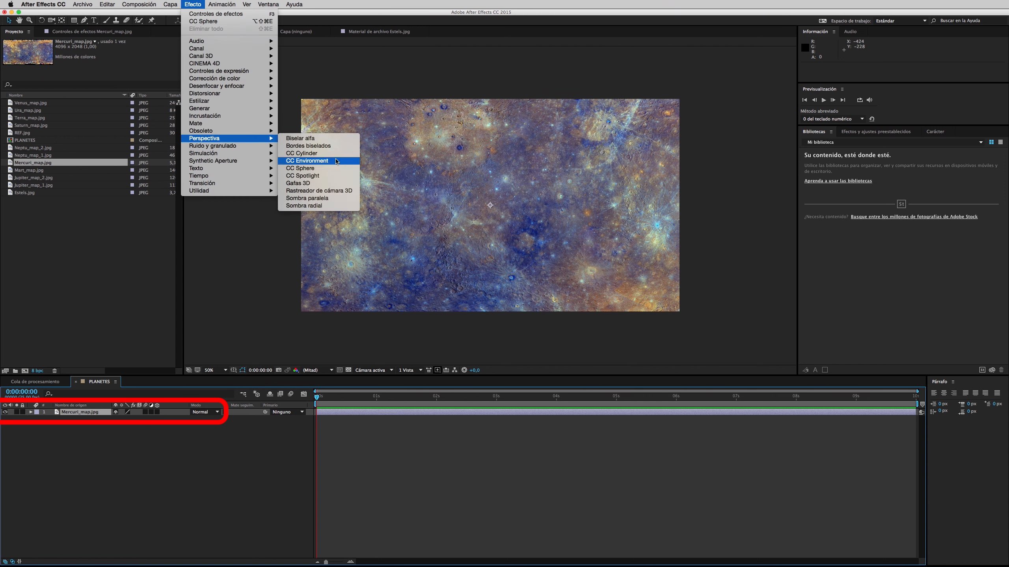
left_click(354, 170)
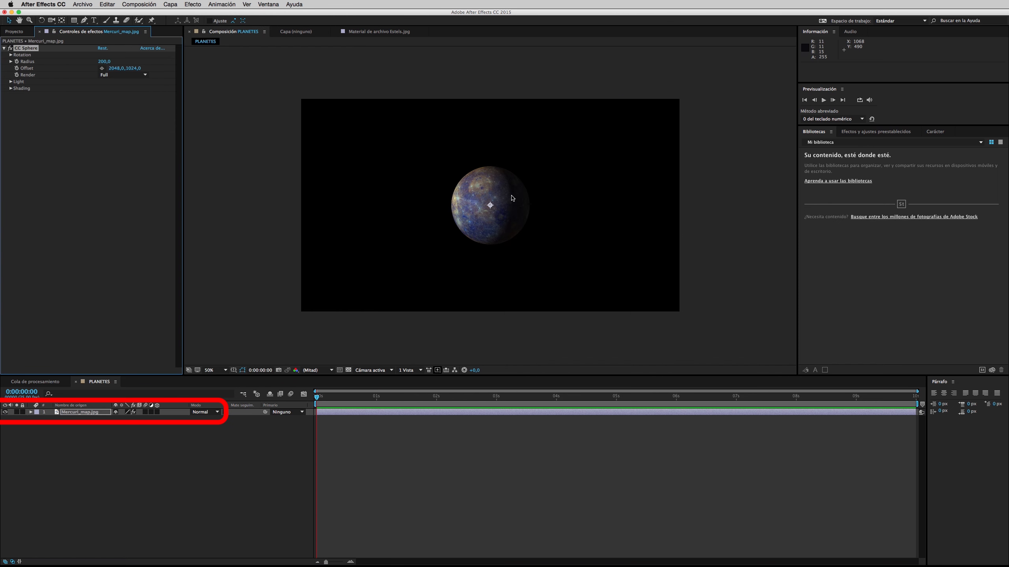
Step: Set the CC Sphere Light Direction on the Mercury layer to 45°
key("period")
key("period")
left_click(31, 413)
left_click(38, 419)
left_click(44, 426)
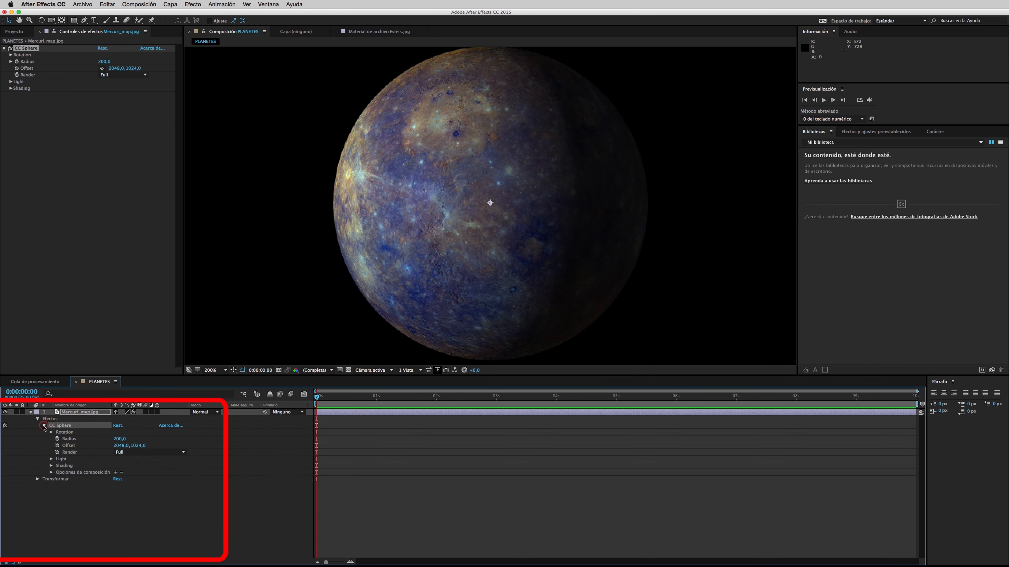
left_click(52, 459)
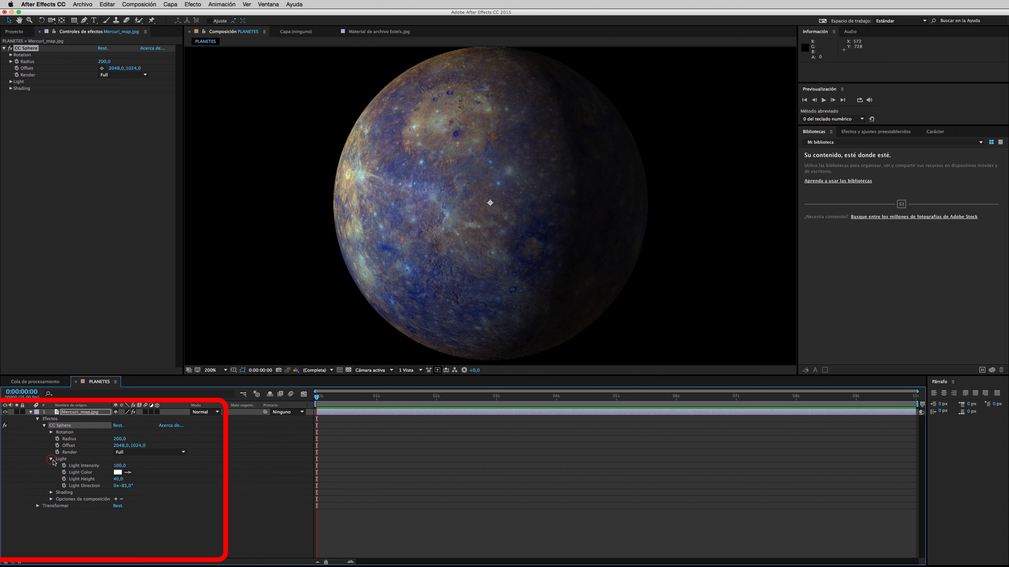
left_click(123, 486)
type("45")
key("Return")
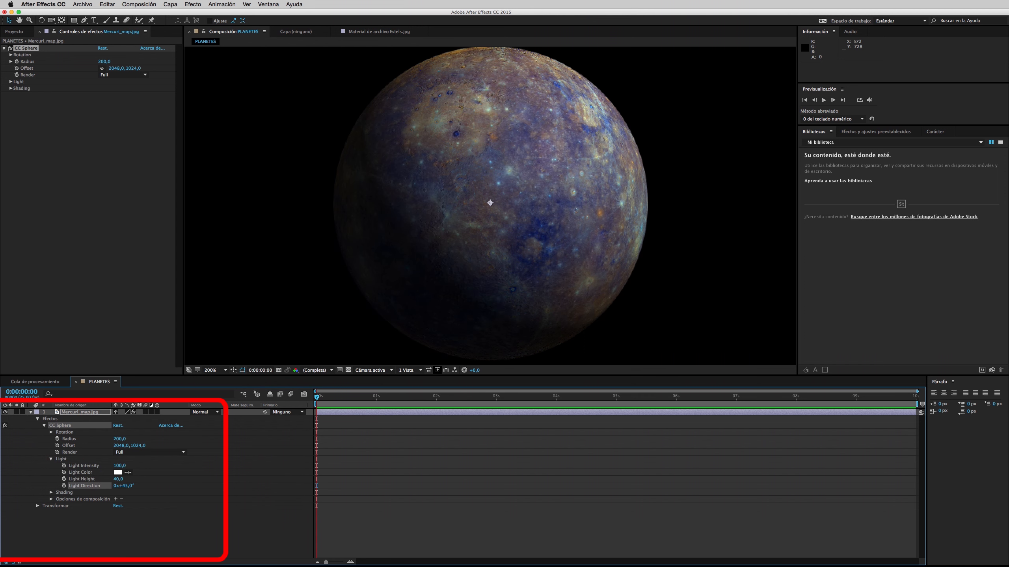
Step: Set the CC Sphere shading Roughness to 0.500 and Metal to 0
left_click(51, 492)
left_click(119, 519)
mouse_move(119, 526)
left_mouse_down()
mouse_move(55, 528)
mouse_move(162, 526)
mouse_move(34, 529)
left_mouse_up()
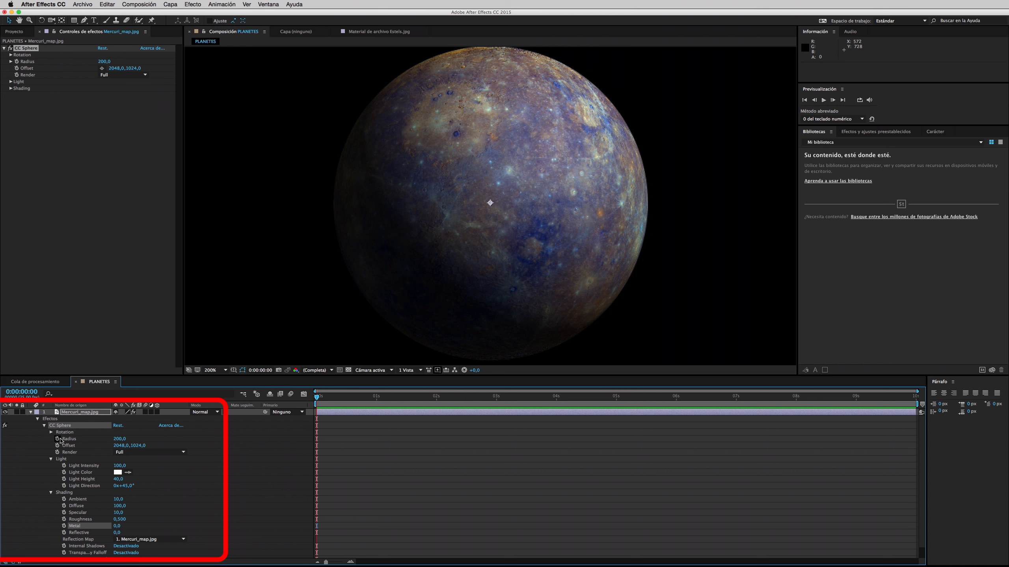
Step: Add a keyframe for the CC Sphere Rotation Y at the start of the composition, 0:00:00:00
left_click_drag(317, 397, 832, 397)
key("Home")
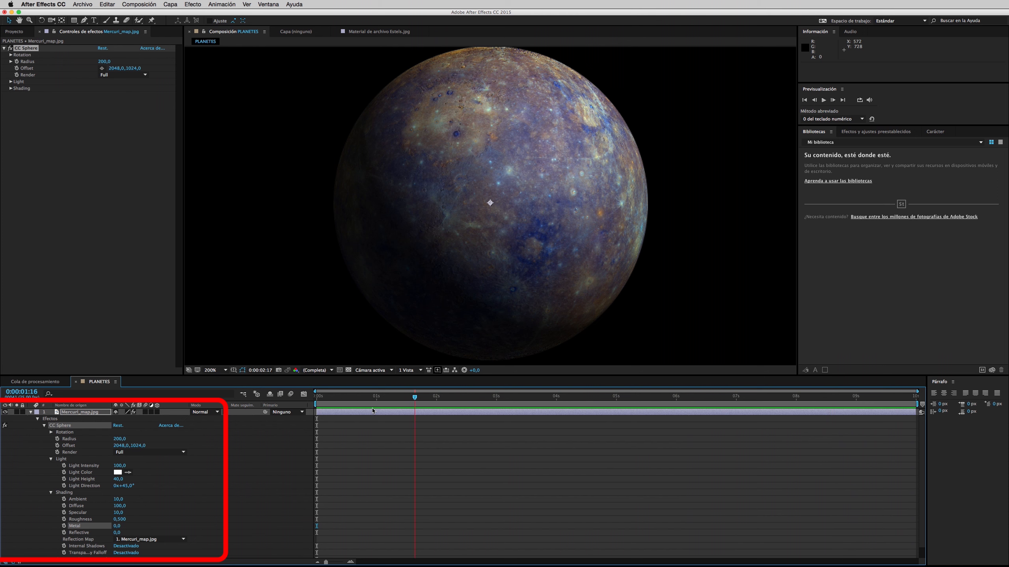
scroll(685, 415, "down", 1)
scroll(267, 431, "up", 1)
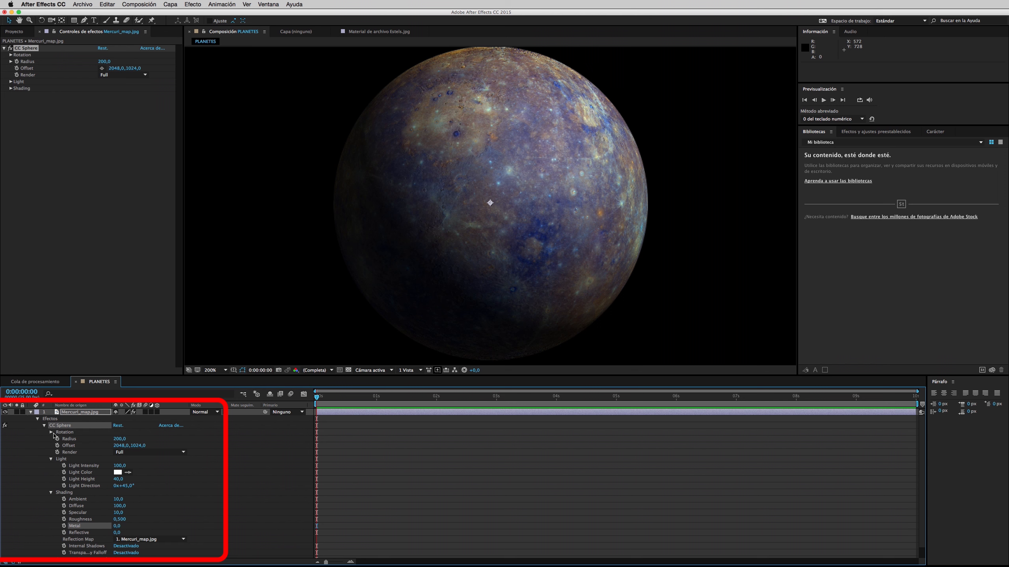
left_click(50, 432)
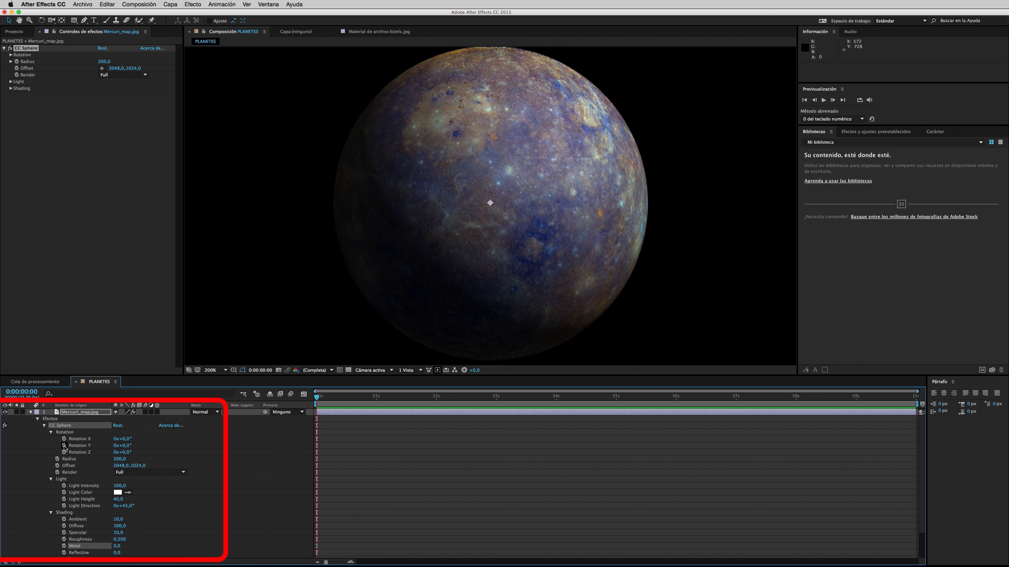
left_click(64, 446)
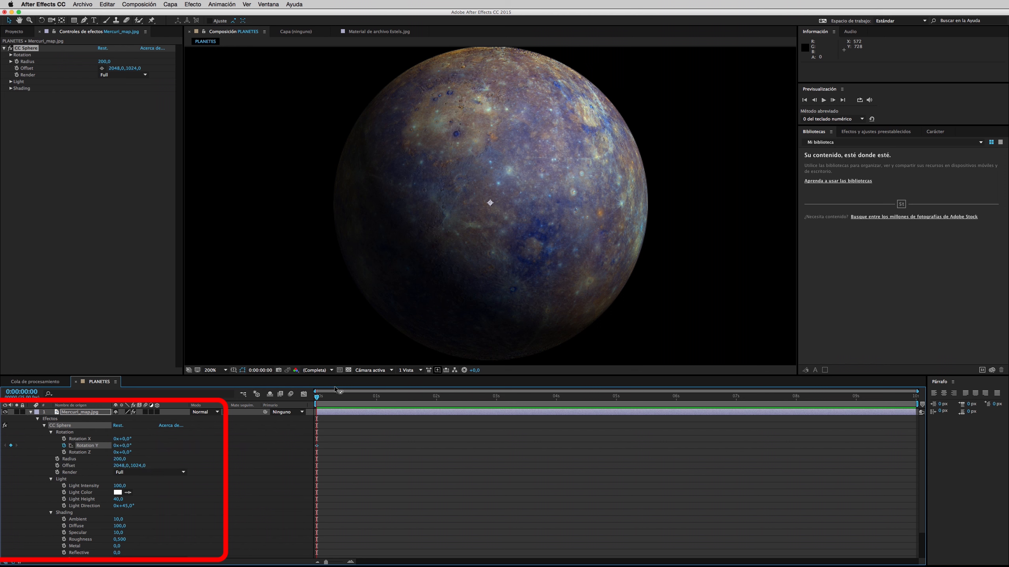
Step: Keyframe Rotation Y at one full revolution (1x+0.0°) on the last frame, 0:00:09:24
left_click_drag(318, 398, 930, 427)
left_click(116, 446)
key("Return")
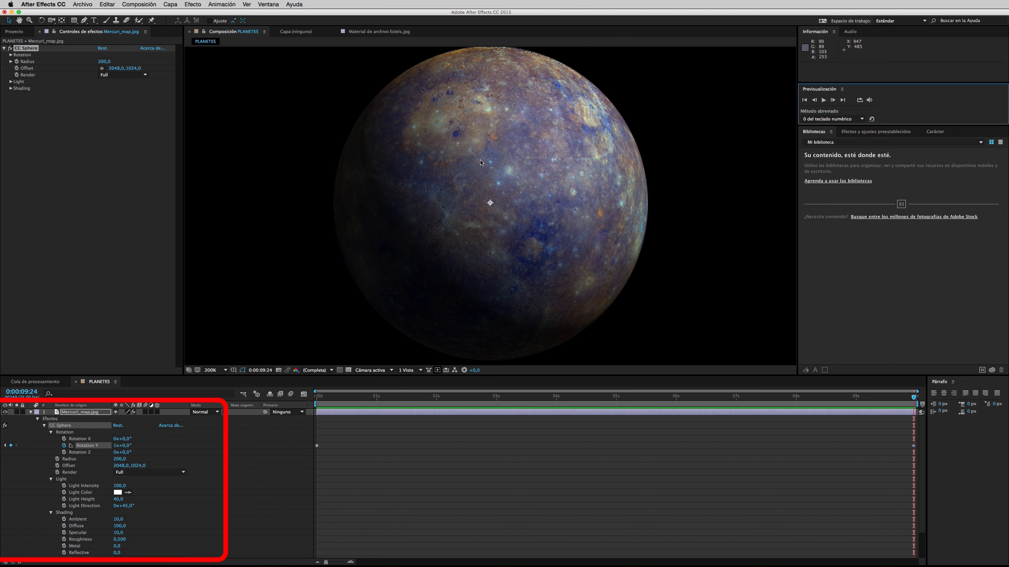
Step: Play back the Mercury rotation animation with the whole composition in view, and stop the preview
scroll(481, 162, "down", 2)
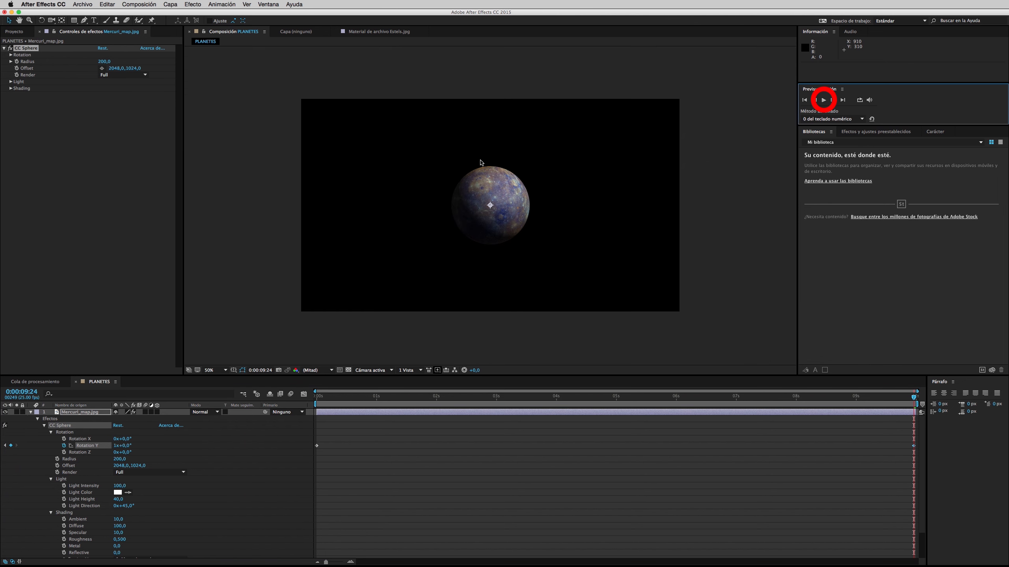
left_click(823, 100)
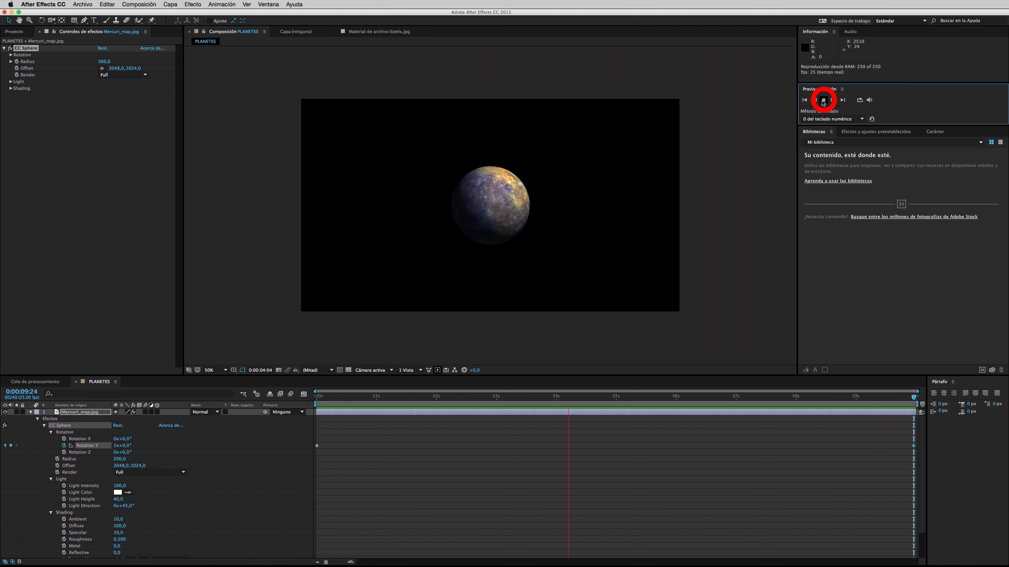
left_click(822, 101)
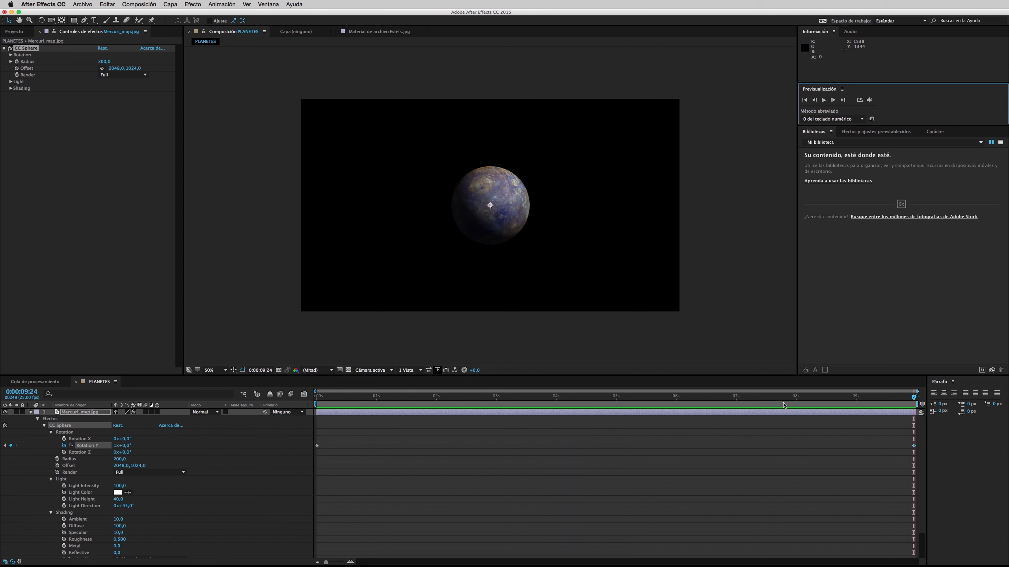
Step: Move the current time back to 0:00:00:00 and collapse the properties of the Mercuri_map.jpg layer
left_click_drag(811, 400, 281, 393)
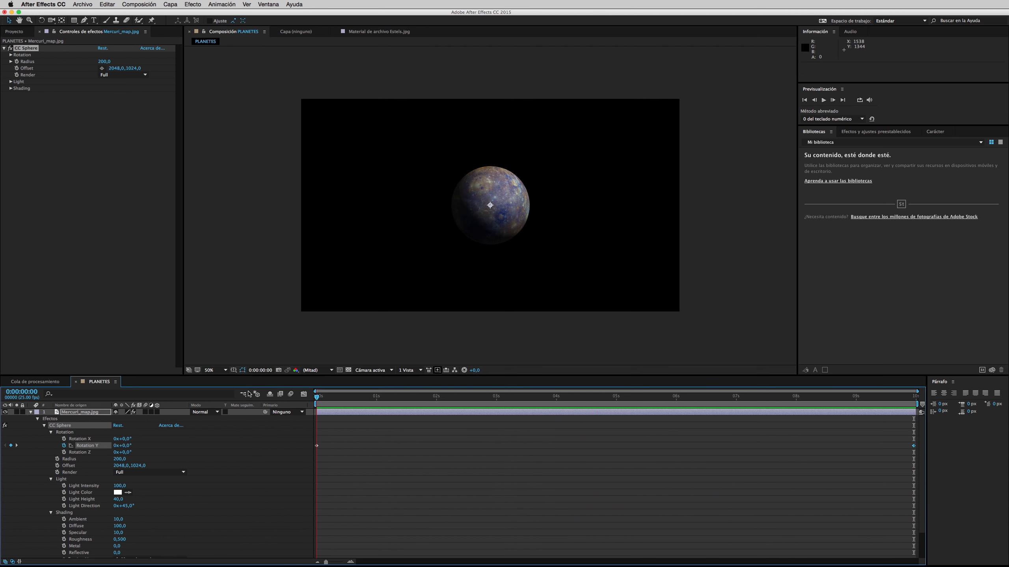
left_click(31, 412)
left_click(74, 433)
Step: Add Venus_map.jpg as the top layer of the PLANETES composition and apply the CC Sphere effect to it
left_click(14, 32)
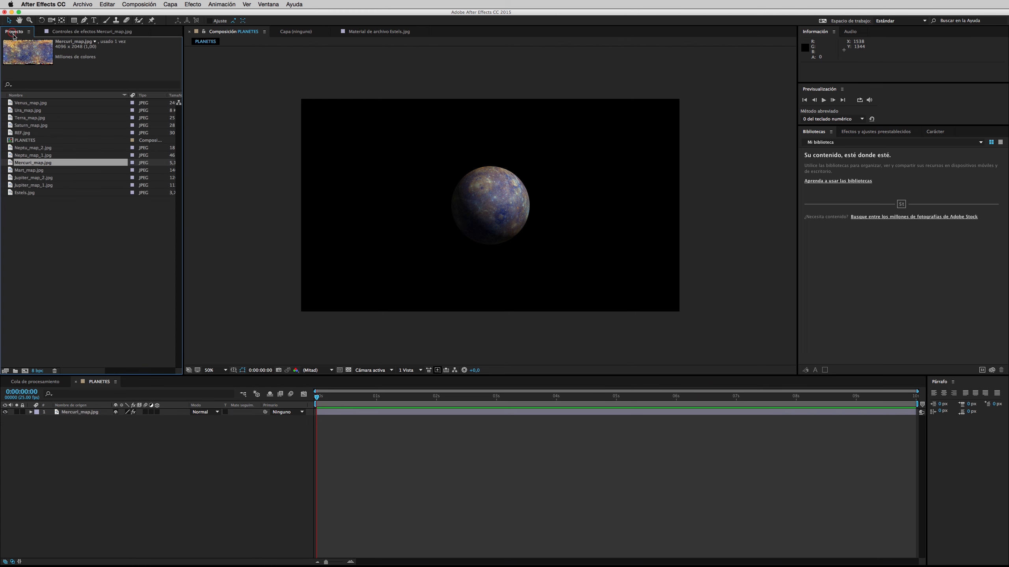
left_click_drag(31, 103, 61, 406)
left_click(193, 5)
mouse_move(222, 135)
left_click(305, 170)
Step: Shift the Venus layer's Position horizontally to the right of Mercury, leaving the two spheres partly overlapping
left_click(30, 412)
left_click(37, 426)
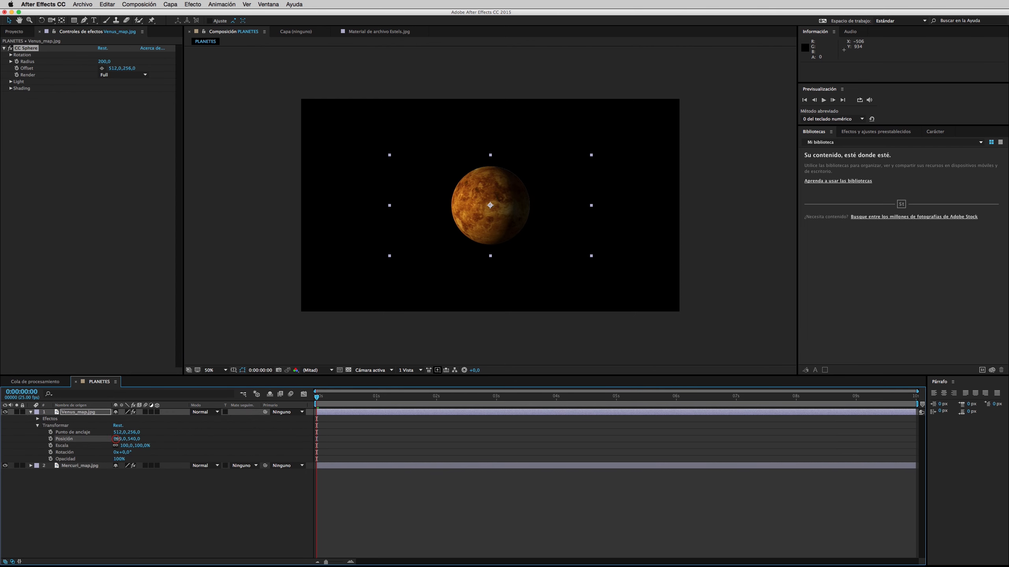
left_click_drag(116, 439, 205, 439)
left_click(37, 425)
Step: Set the Venus sphere's Light Direction to 45° and its shading Metal to 0
left_click(37, 419)
left_click(44, 425)
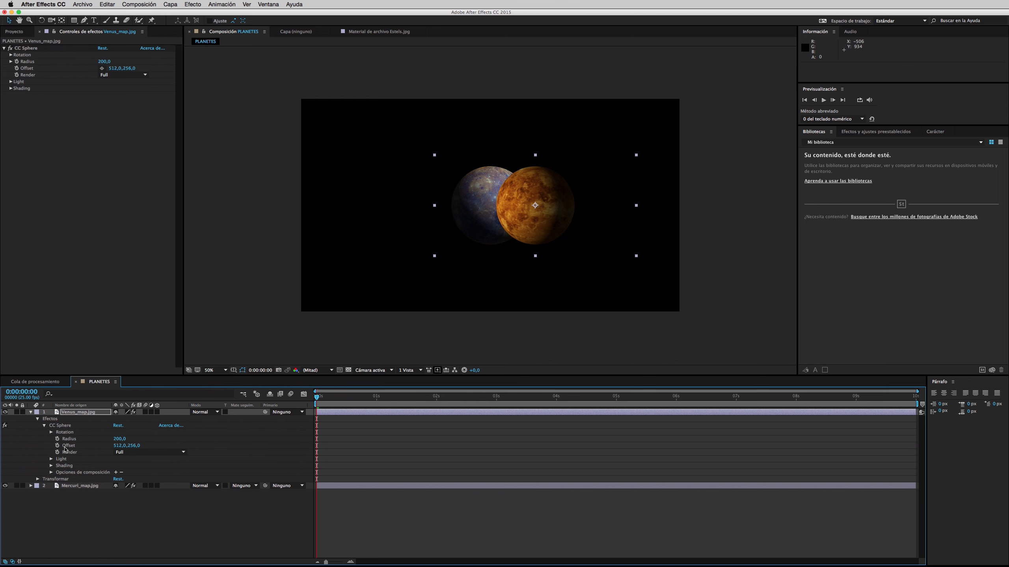
left_click(51, 459)
left_click(127, 486)
type("45")
key("Return")
left_click(51, 492)
mouse_move(120, 520)
left_mouse_down()
mouse_move(166, 521)
mouse_move(30, 529)
left_mouse_up()
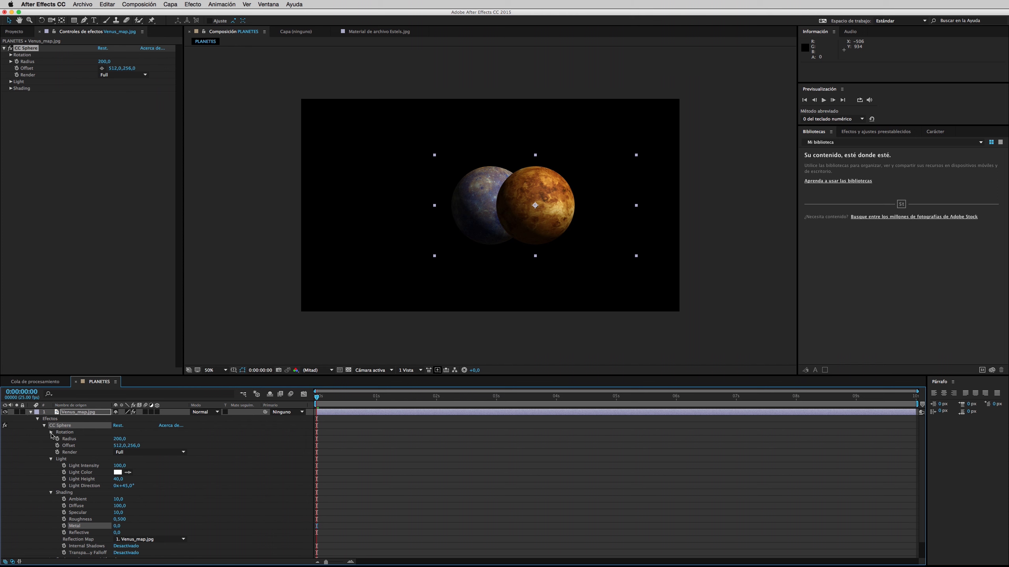
Step: Keyframe the Venus sphere's Rotation Y at the first frame and at one full revolution (1x+0.0°) on 0:00:09:24
left_click(51, 434)
left_click(63, 445)
key("End")
left_click(115, 446)
type("1")
key("Return")
Step: Play back the Venus rotation, stop the preview and collapse the Venus layer's properties
left_click(823, 100)
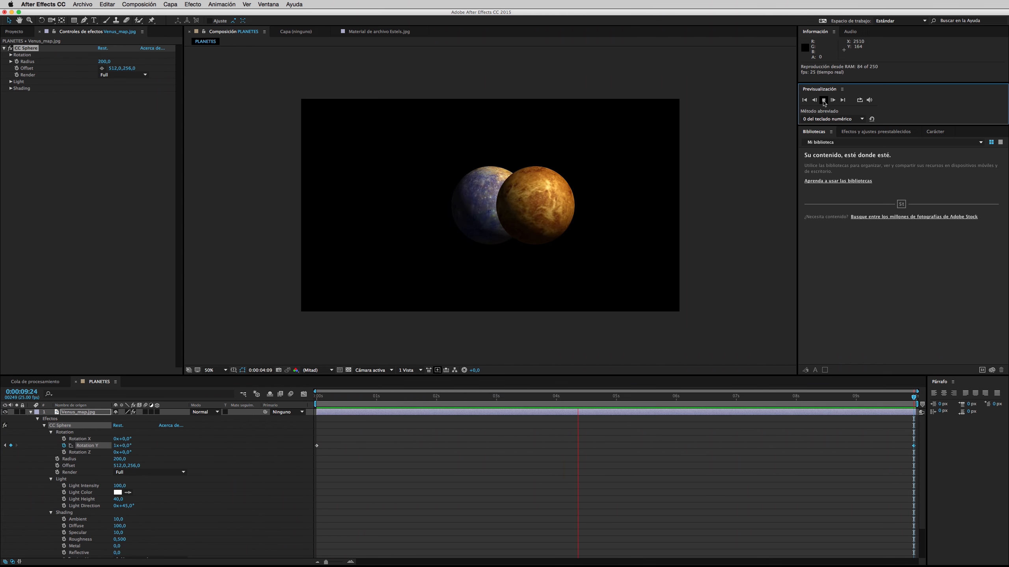
left_click(823, 101)
left_click(31, 413)
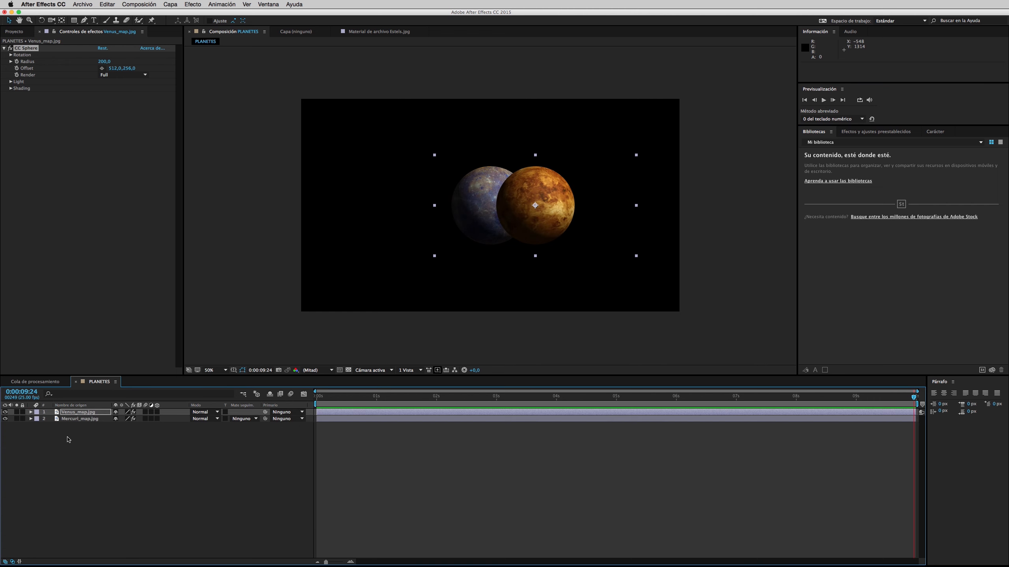
Step: Add Terra_map.jpg as the top layer with the CC Sphere effect and place it at Position 761, 540
left_click(14, 32)
left_click_drag(30, 117, 67, 413)
left_click(193, 4)
mouse_move(240, 138)
left_click(323, 168)
left_click_drag(116, 439, 59, 439)
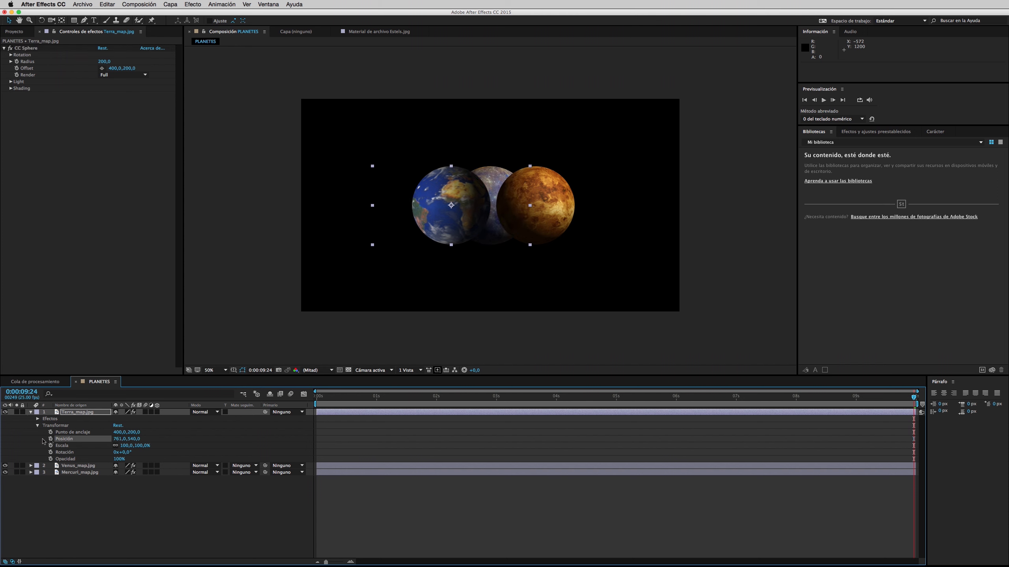
left_click(37, 426)
Step: Set the Terra sphere's Light Direction to 45° and lower its shading Metal
left_click(38, 418)
left_click(50, 459)
left_click(126, 486)
type("45")
key("Return")
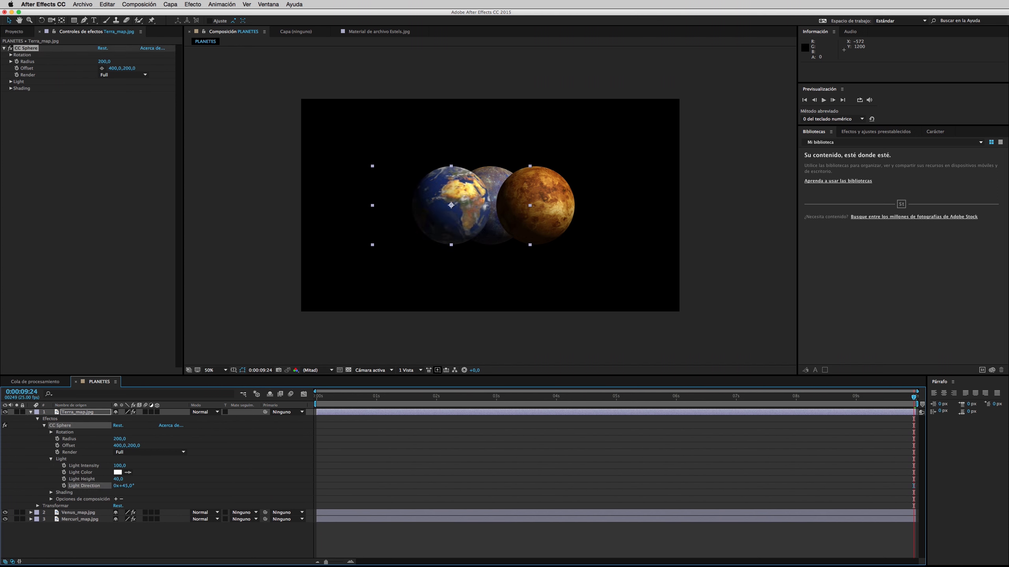
left_click(51, 493)
scroll(75, 497, "down", 3)
mouse_move(119, 494)
left_mouse_down()
mouse_move(291, 501)
mouse_move(9, 500)
left_mouse_up()
scroll(24, 469, "up", 3)
Step: Animate the Terra sphere's Rotation Y between the first and last frames and collapse the layer's properties
left_click(50, 432)
left_click_drag(358, 397, 914, 397)
left_click(64, 445)
left_click(30, 413)
key("space")
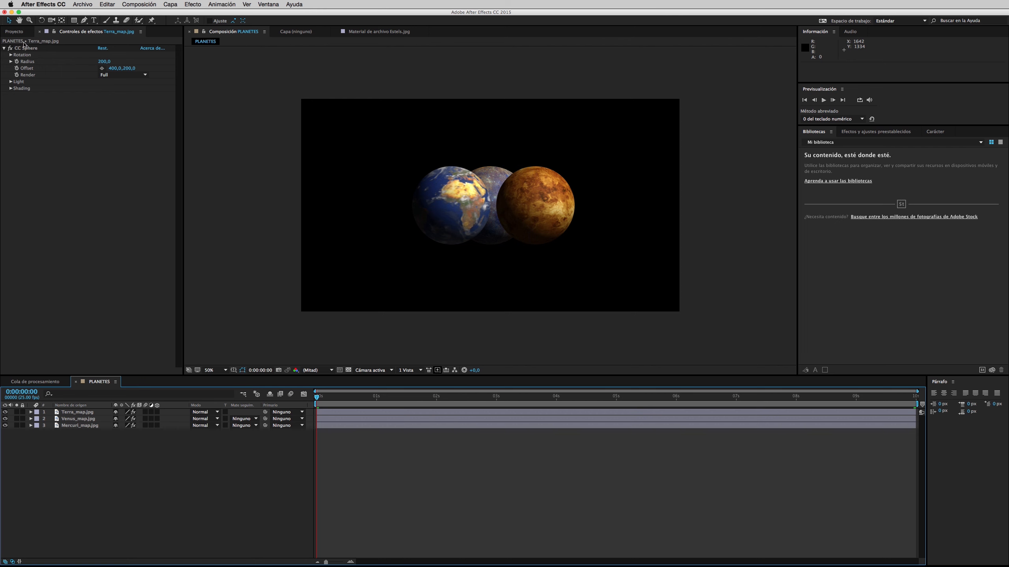
Step: Add Mart_map.jpg as the top layer of the composition and apply the CC Sphere effect to it
left_click(14, 31)
left_click_drag(30, 170, 80, 414)
left_click(193, 5)
mouse_move(210, 138)
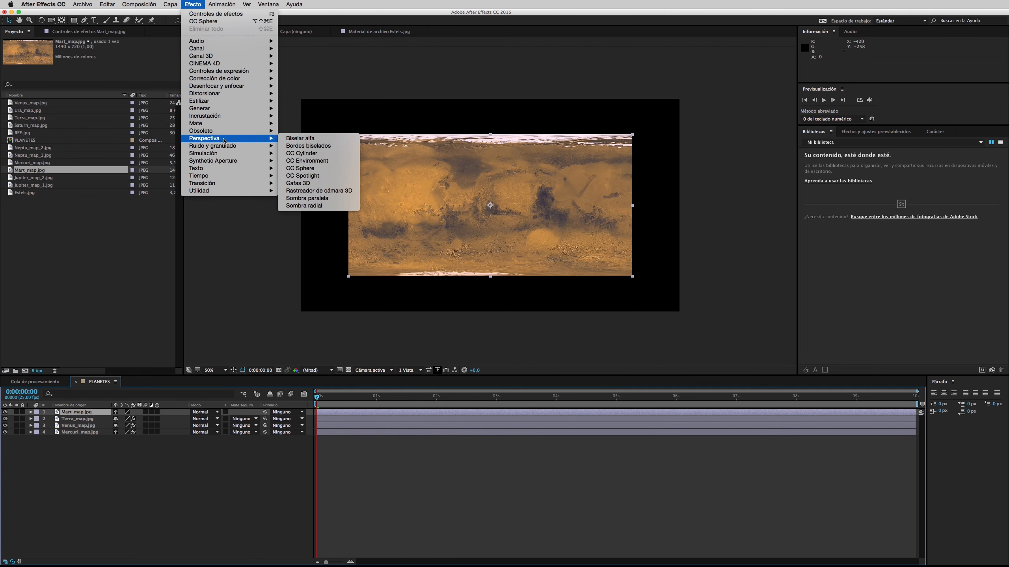
left_click(320, 169)
Step: Shift the Mart_map.jpg layer's Position horizontally to the right of Venus, partly overlapping it
left_click(31, 412)
left_click(37, 426)
left_click_drag(115, 440, 280, 445)
left_click(38, 425)
Step: Set the Mars sphere's Light Direction to 45° and its shading Metal to 0
left_click(38, 418)
left_click(44, 426)
left_click(50, 459)
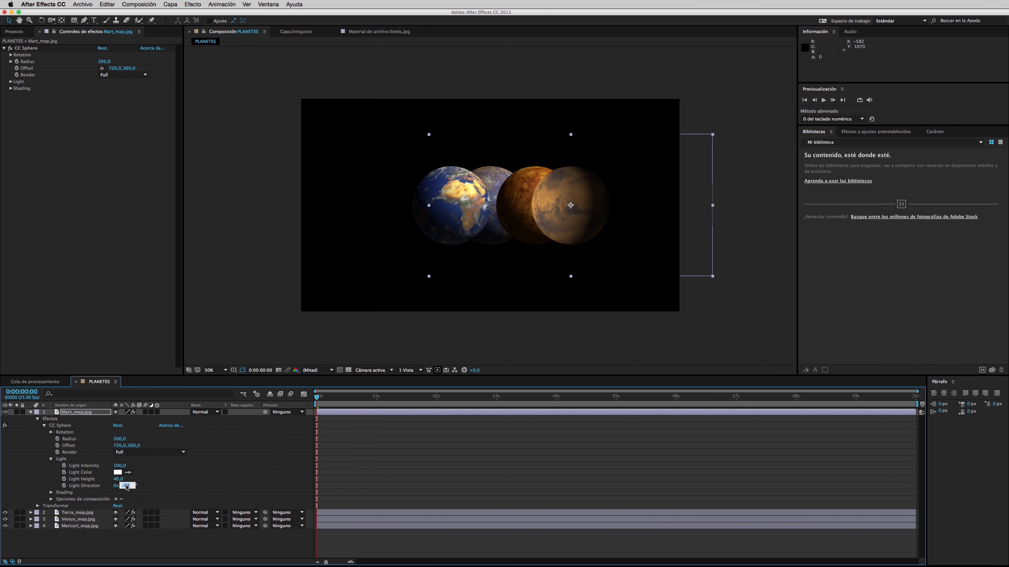
left_click(50, 492)
scroll(357, 496, "down", 3)
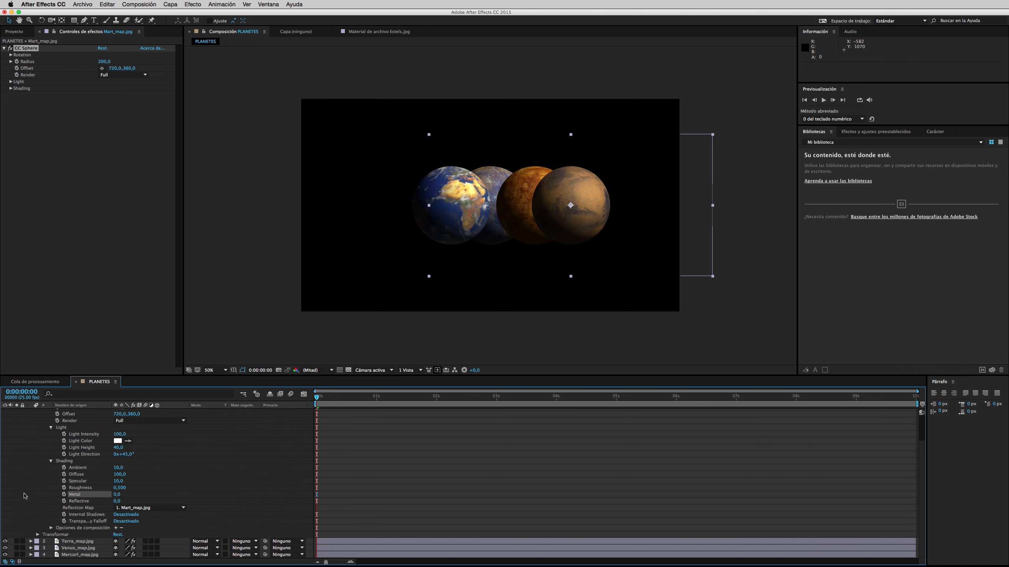
scroll(119, 477, "up", 3)
Step: Keyframe the Mars sphere's Rotation Y at the start and at 1x+0.0° on 0:00:09:24, and return the current time to 0:00:00:00
left_click(51, 432)
left_click(64, 445)
key("End")
left_click(117, 447)
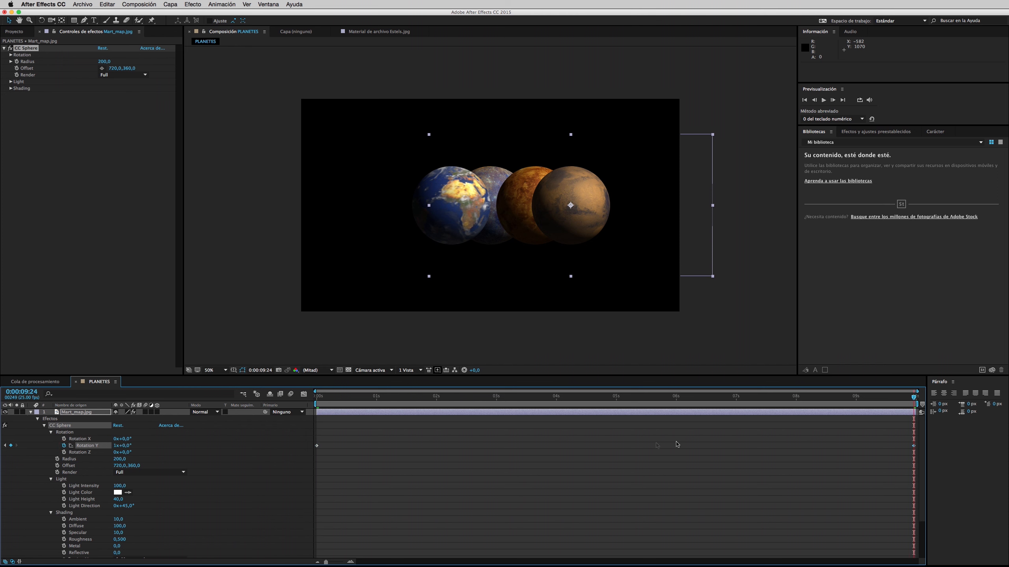
left_click_drag(913, 396, 306, 391)
left_click(31, 412)
left_click(87, 466)
Step: Add Jupiter_map_1.jpg and Jupiter_map_2.jpg together as the top layers of the PLANETES composition
left_click(19, 33)
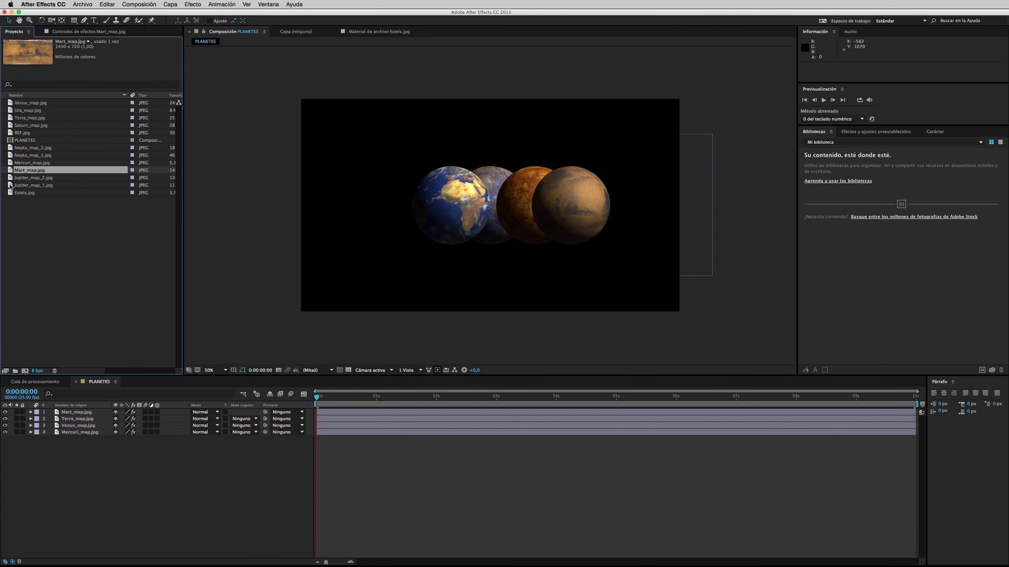
left_click(10, 186)
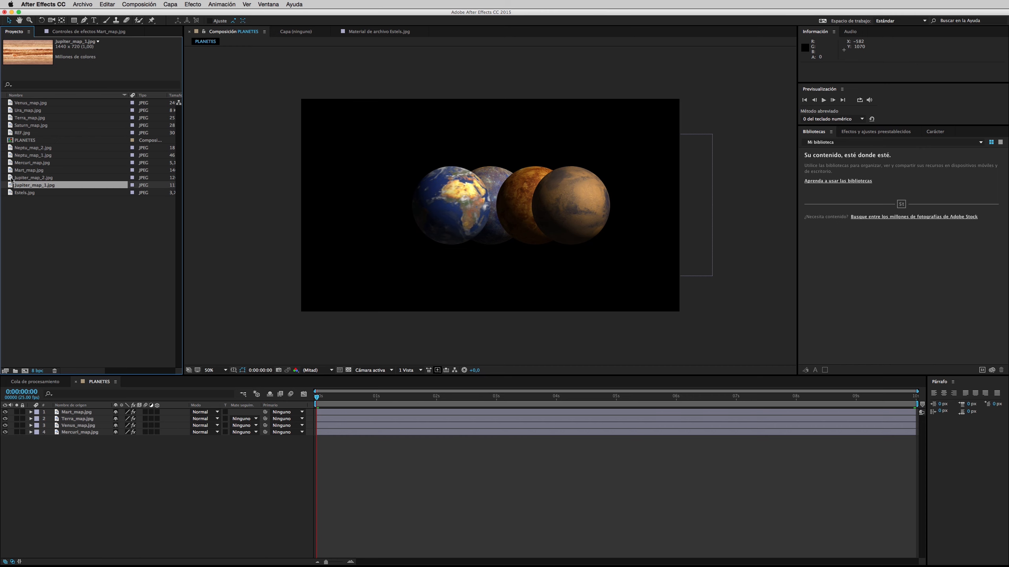
left_click(11, 178, "shift")
left_click_drag(11, 185, 61, 414)
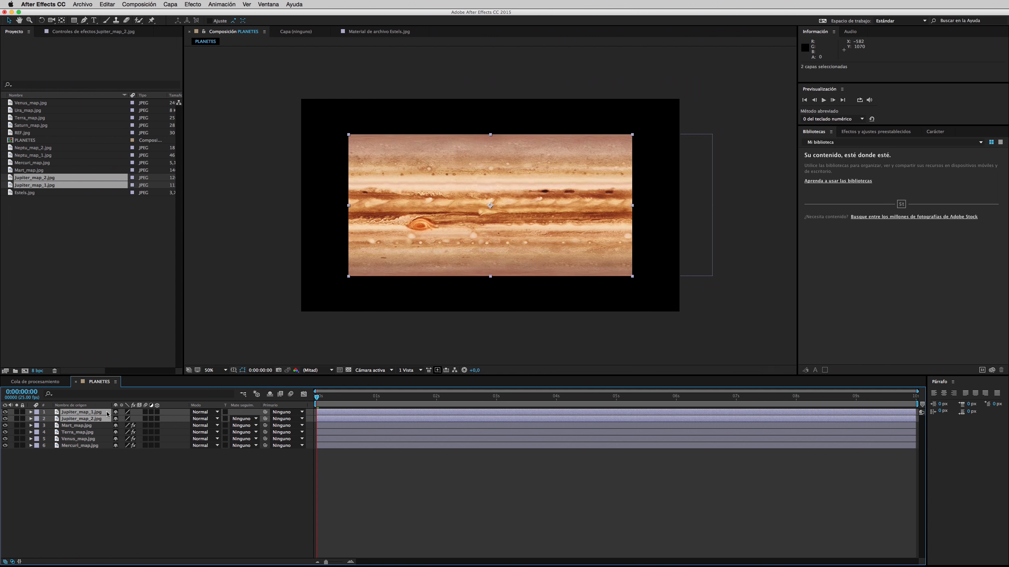
Step: Precompose the two Jupiter map layers into a composition named Jupiter, moving all attributes into it
right_click(105, 414)
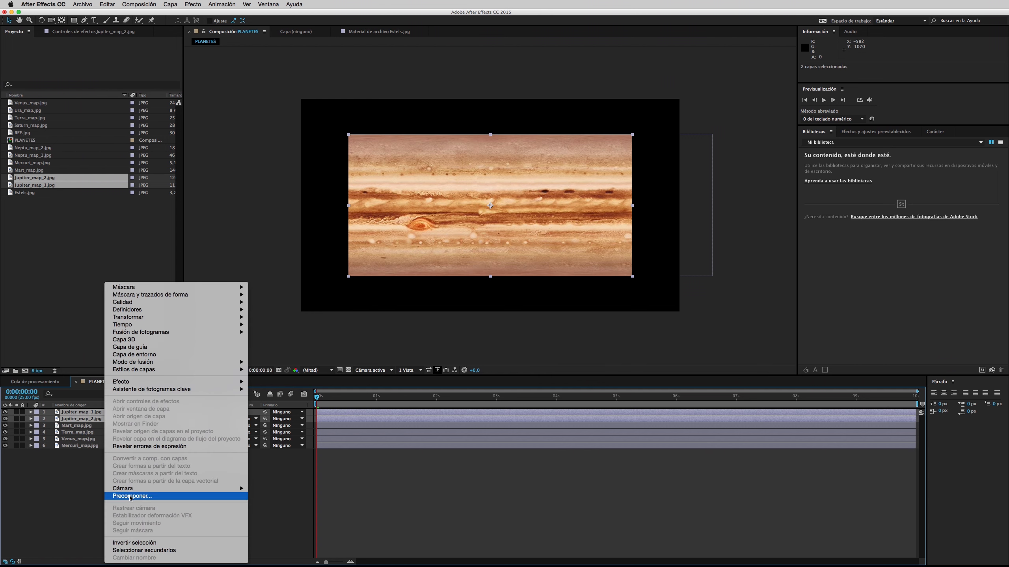
left_click(171, 497)
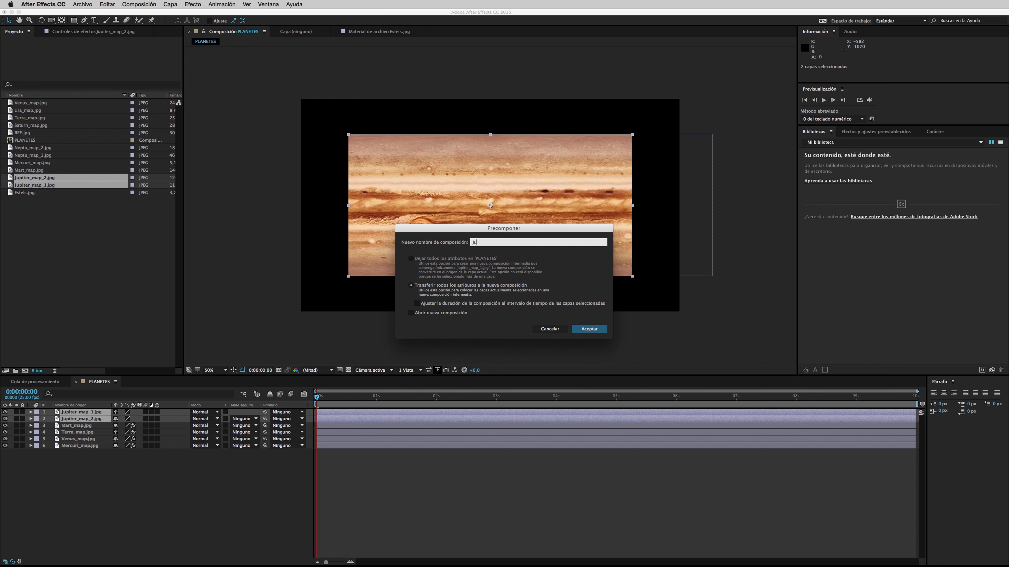
left_click(589, 329)
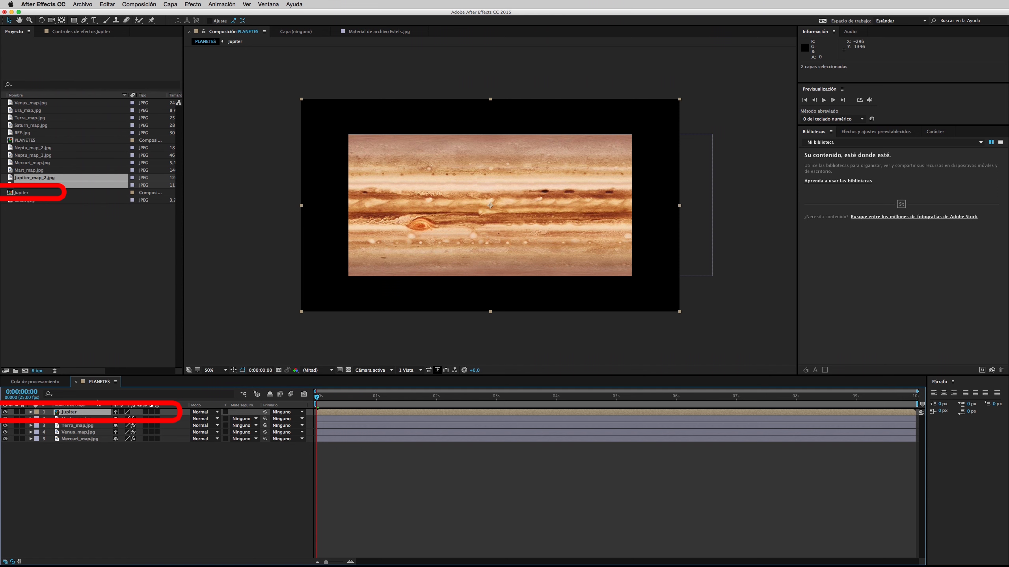
Step: Open the Jupiter precomposition and place Jupiter_map_1.jpg below Jupiter_map_2.jpg, toggling the top layer's visibility to compare the maps
double_click(54, 414)
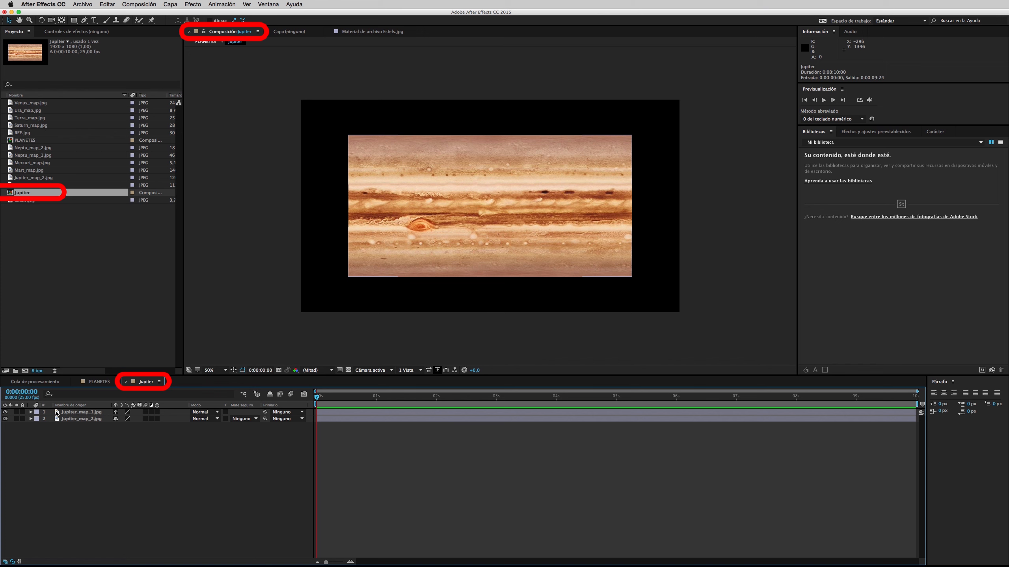
left_click(5, 412)
left_click(6, 412)
left_click_drag(81, 415, 80, 423)
left_click(3, 412)
left_click(4, 412)
left_click(4, 413)
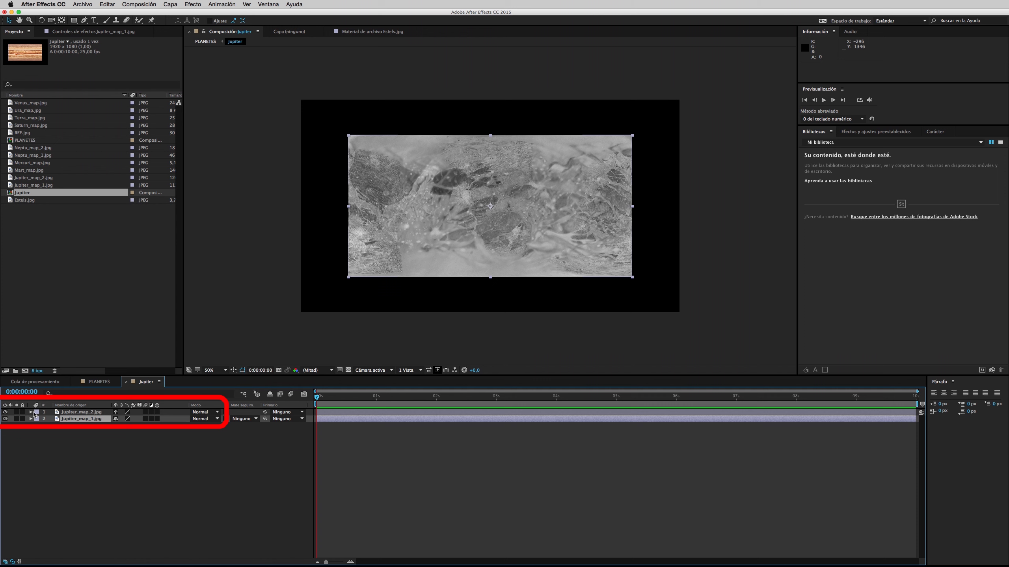
Step: Set the blending mode of Jupiter_map_2.jpg to Aclarar and toggle the layer's visibility to compare the effect
left_click(218, 412)
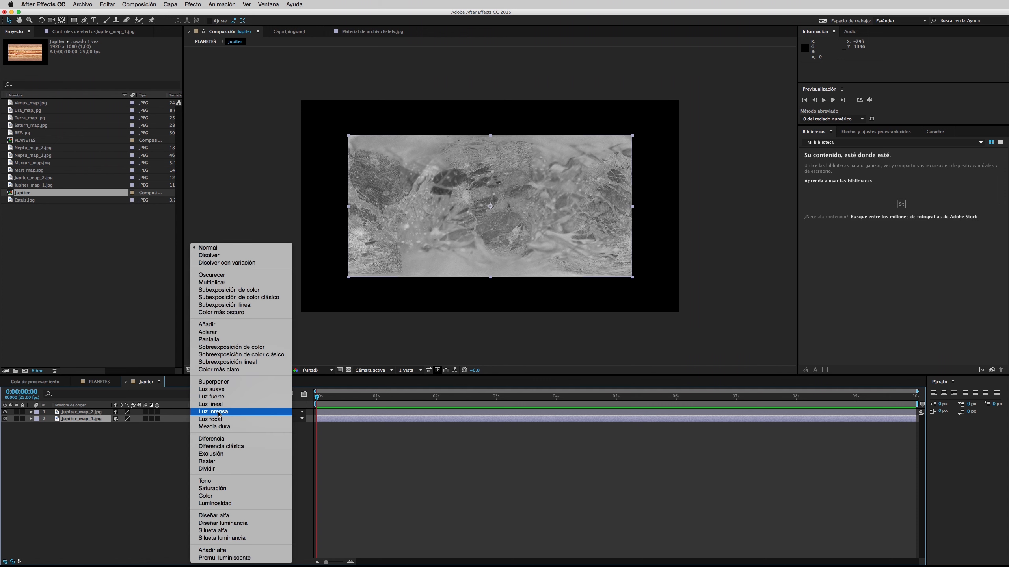
left_click(240, 332)
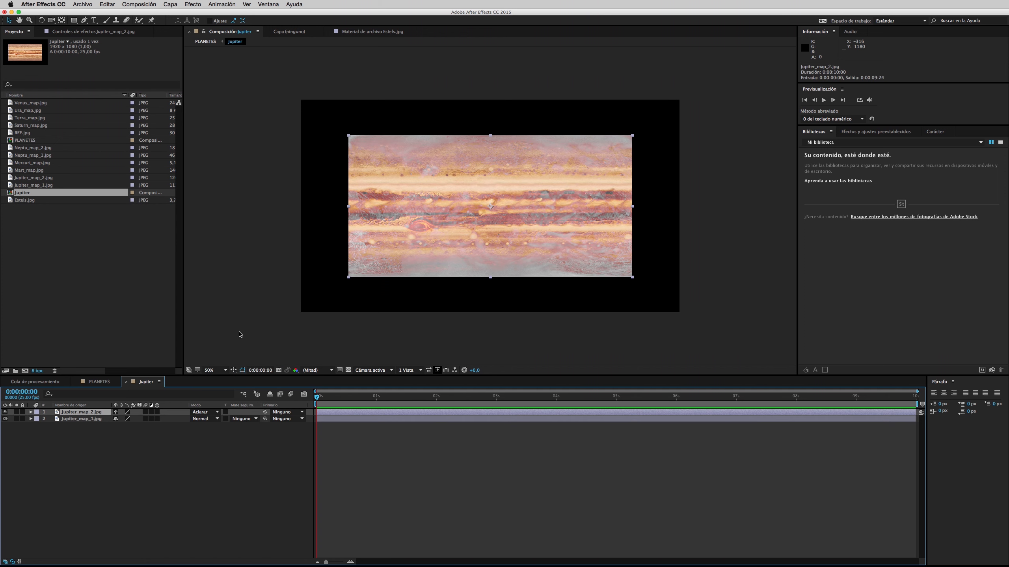
left_click(5, 413)
left_click(5, 412)
left_click(5, 412)
left_click(5, 412)
left_click(5, 412)
left_click(5, 413)
Step: Fit both Jupiter map layers to the composition width
left_click(84, 419, "shift")
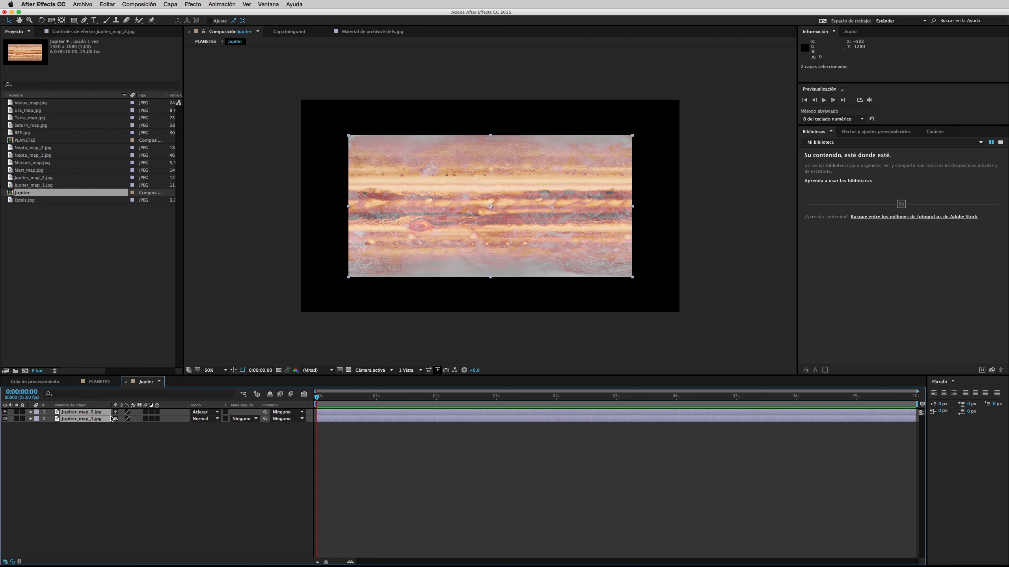
right_click(429, 261)
mouse_move(551, 297)
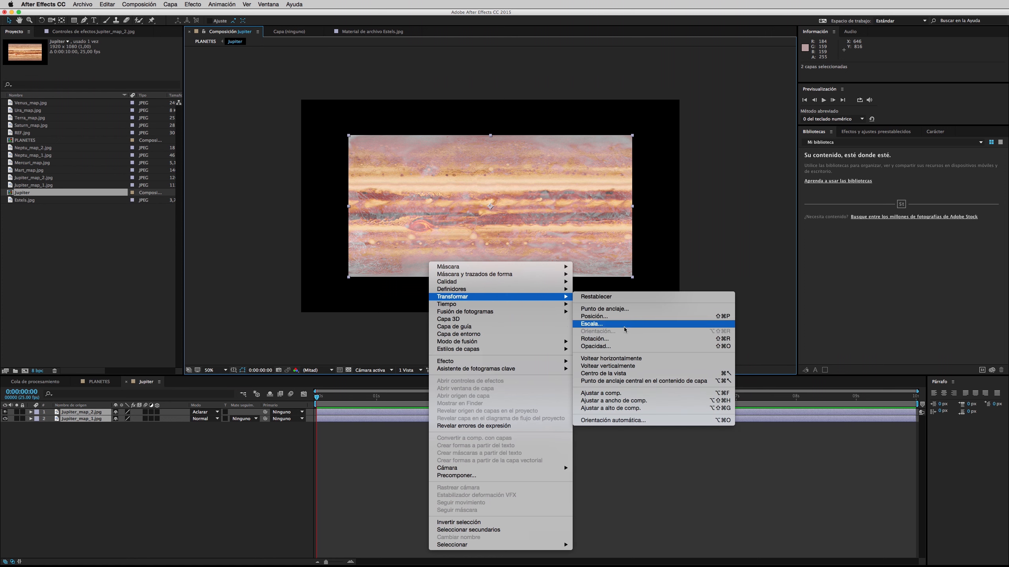
left_click(616, 401)
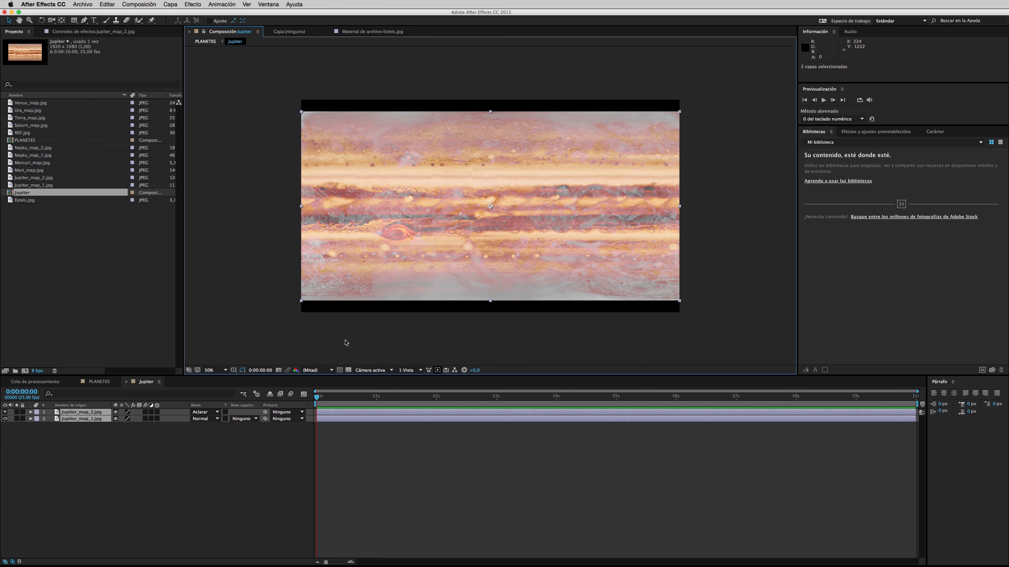
Step: Return to the PLANETES composition and apply the CC Sphere effect to the Jupiter layer
left_click(100, 381)
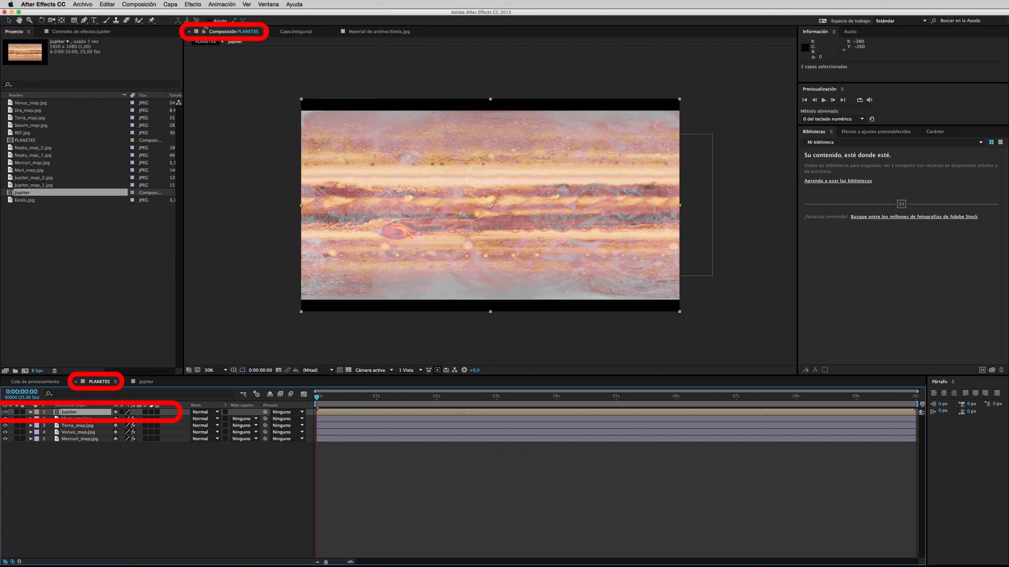
left_click(199, 4)
mouse_move(238, 138)
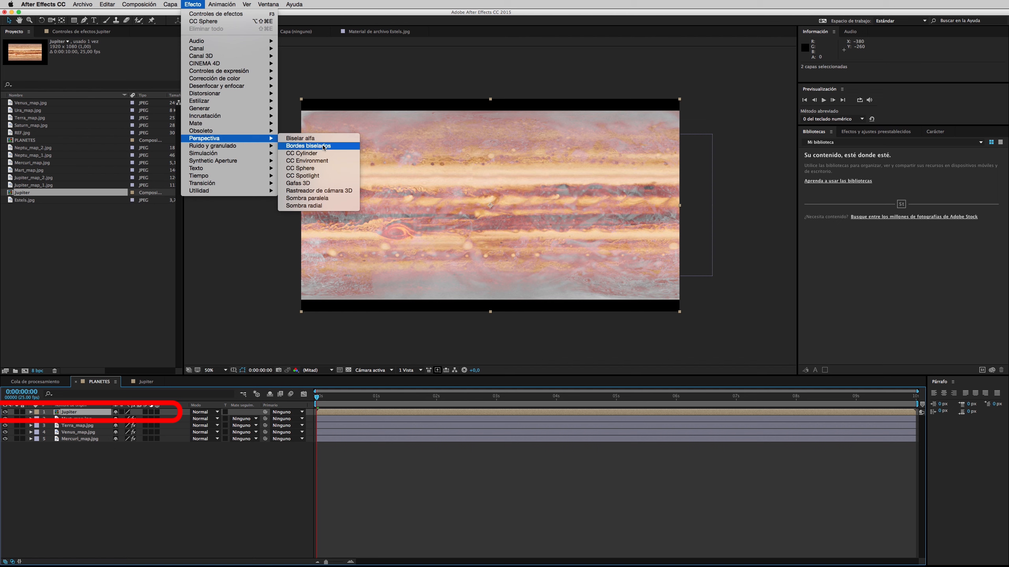
left_click(336, 170)
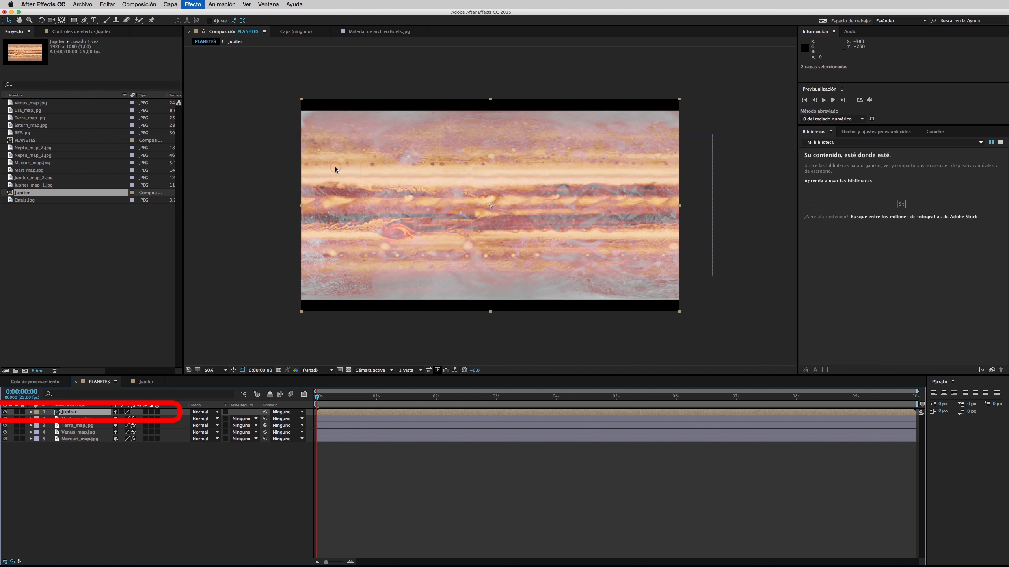
Step: Try tilting the Jupiter sphere with Rotation X to examine its poles up close, and reset Rotation X to 0°
left_click(31, 412)
left_click(38, 419)
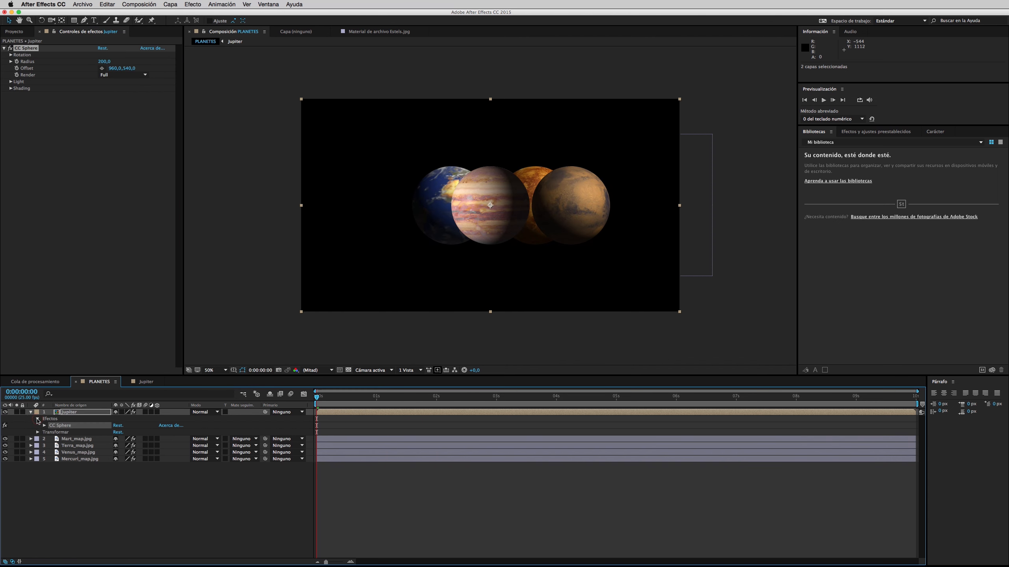
left_click(45, 426)
left_click(51, 433)
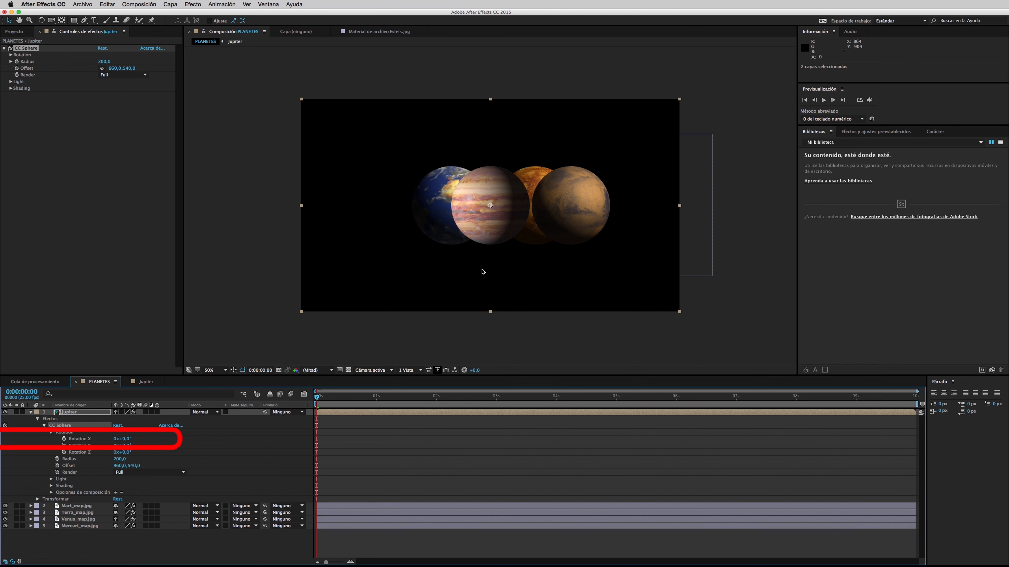
key("slash")
mouse_move(125, 439)
left_mouse_down()
mouse_move(93, 442)
mouse_move(119, 442)
left_mouse_up()
left_click(127, 440)
type("0")
key("Return")
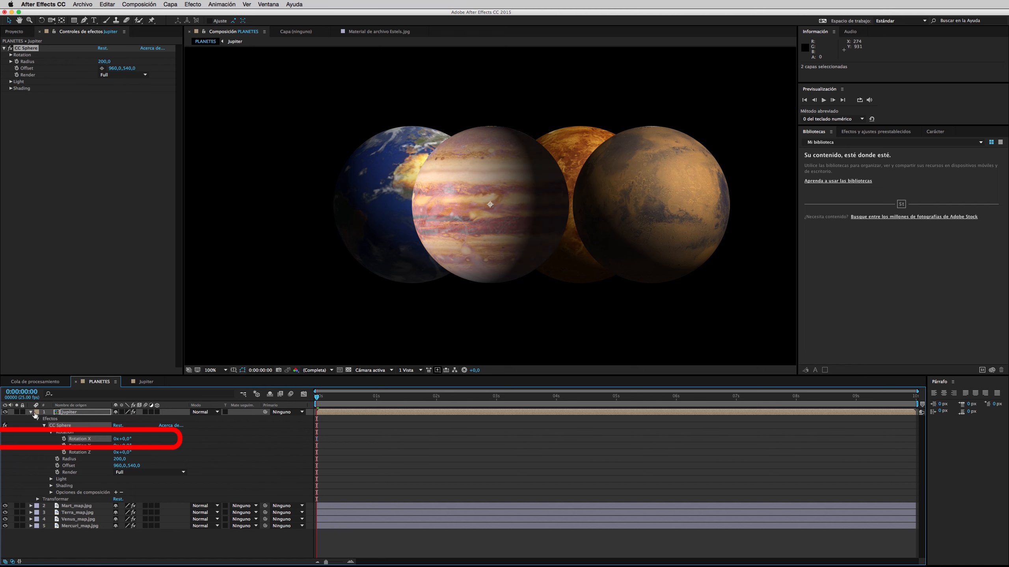
Step: Open the Jupiter precomposition and reduce its composition height to 967 px
double_click(57, 412)
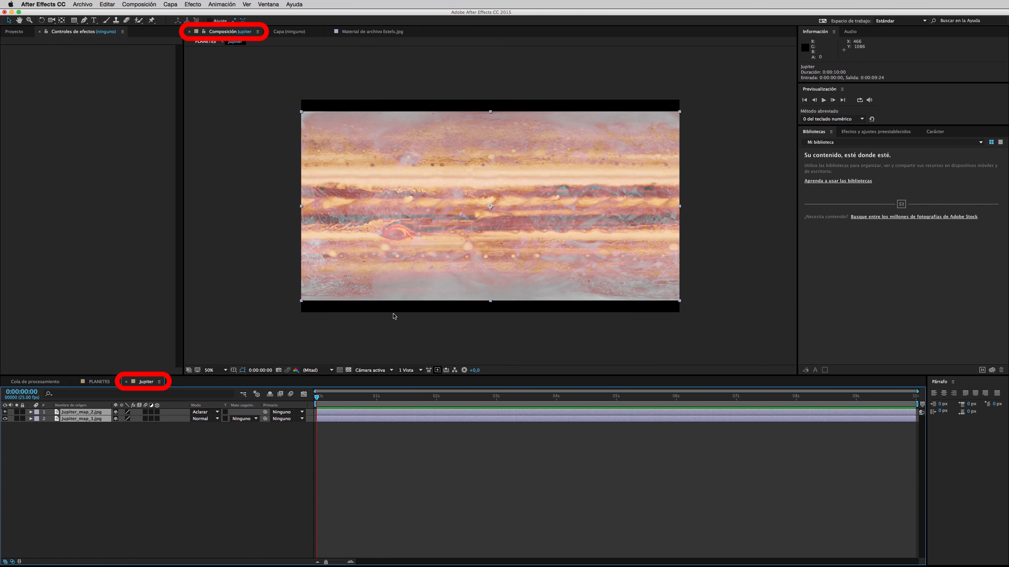
left_click(139, 4)
left_click(151, 21)
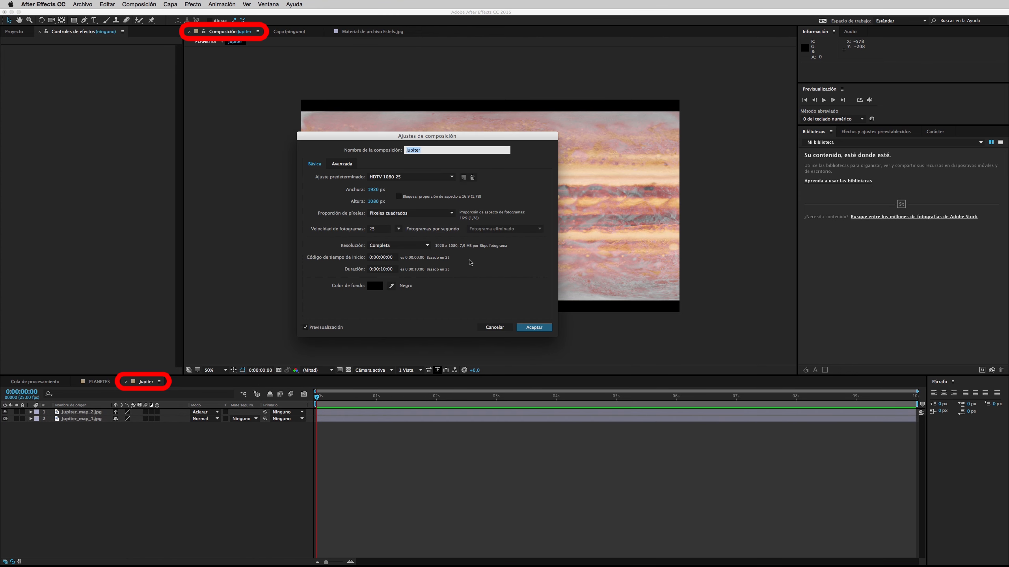
left_click_drag(403, 136, 179, 124)
mouse_move(150, 190)
left_mouse_down()
mouse_move(139, 194)
mouse_move(147, 193)
left_mouse_up()
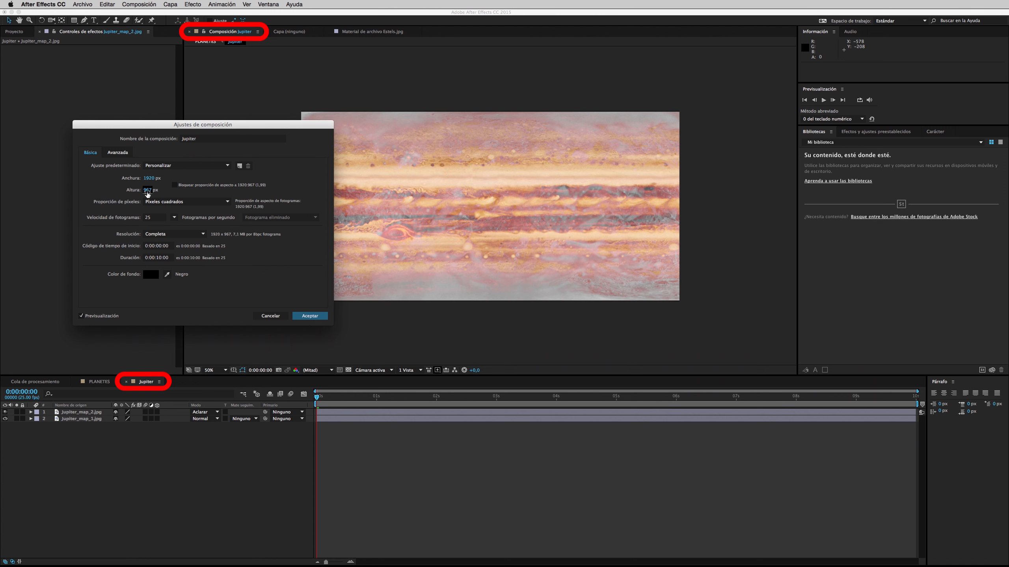
left_click(310, 316)
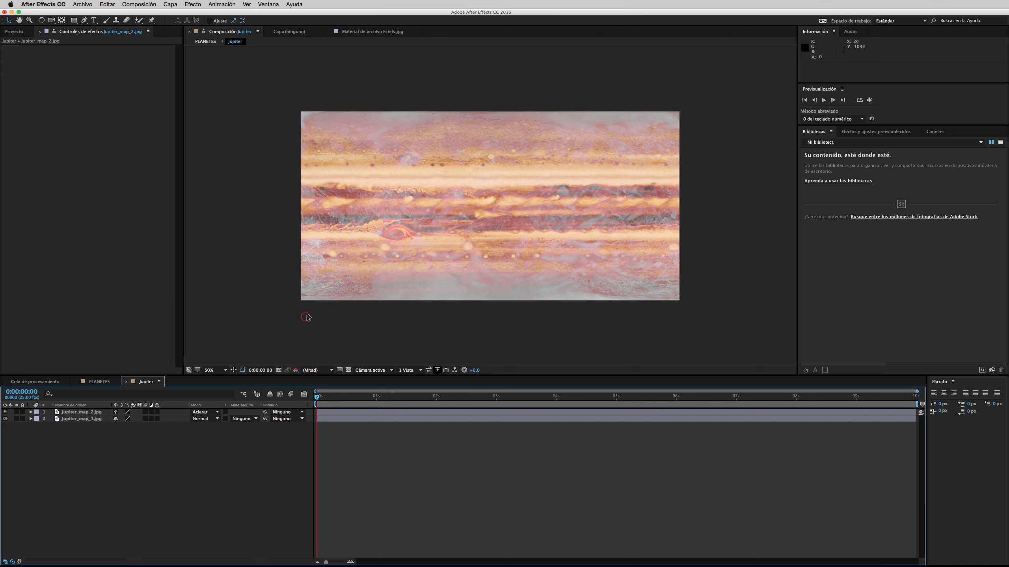
Step: Examine the upper edge of the Jupiter map up close for leftover black border
left_click(504, 114)
left_click(476, 194)
double_click(473, 216)
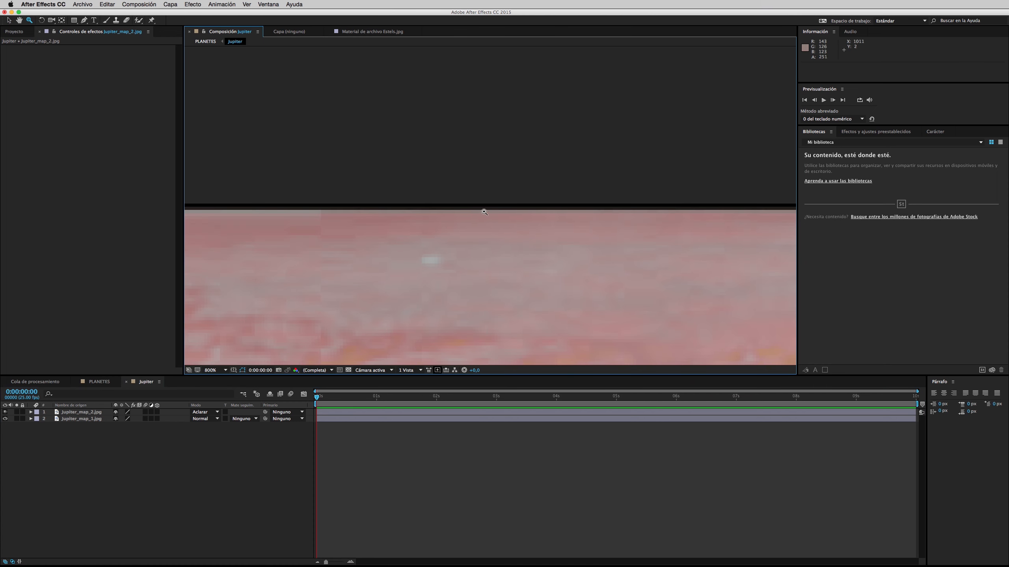
left_click(484, 211, "alt")
left_click(483, 211, "alt")
left_click(484, 211, "alt")
left_click(483, 297)
left_click(488, 197)
left_click(485, 220)
left_click(476, 254)
left_click(459, 99, "alt")
left_click(459, 104, "alt")
left_click(458, 113, "alt")
Step: Set the Jupiter composition's height to 962 px
left_click(139, 4)
left_click(163, 25)
left_click(149, 190)
type("962")
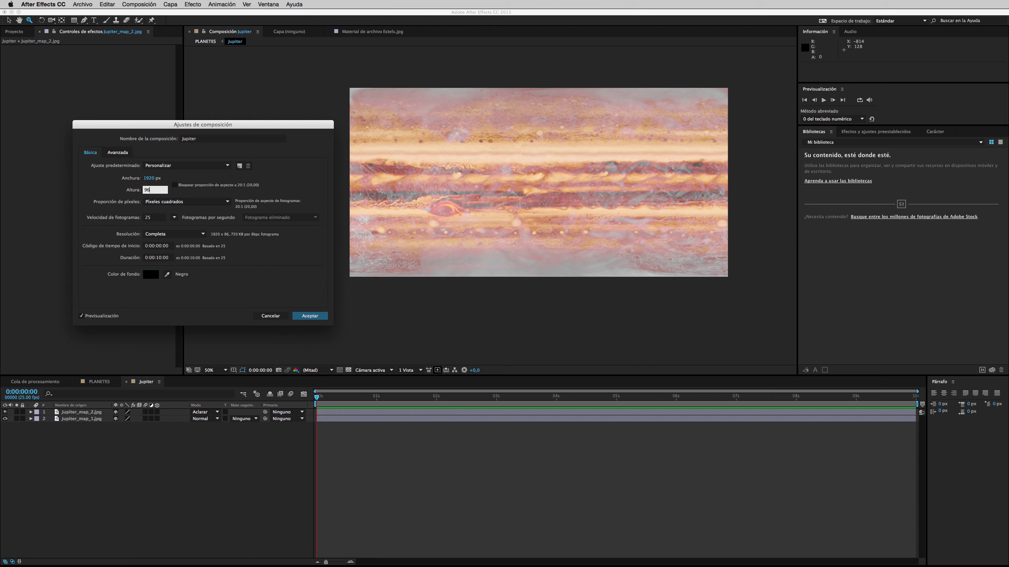
key("Return")
Step: Recheck the Jupiter map's upper edge and set the composition height to 960 px
left_click(446, 117)
left_click(444, 194)
left_click(444, 215)
left_click(444, 221)
left_click(474, 185, "alt")
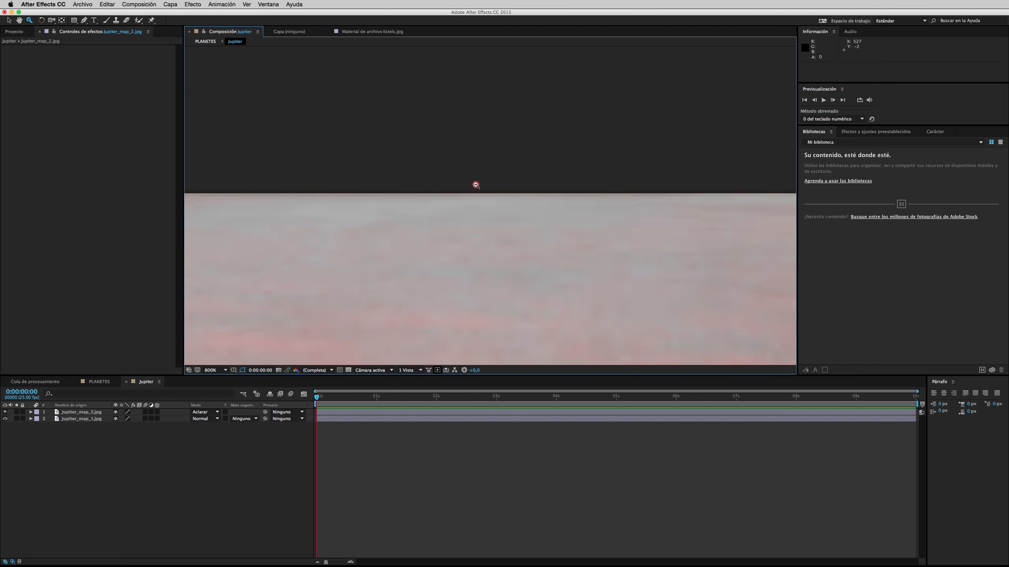
left_click(470, 251, "alt")
left_click(466, 239, "alt")
left_click(466, 239, "alt")
left_click(466, 239)
left_click(139, 4)
left_click(162, 25)
type("960")
key("Return")
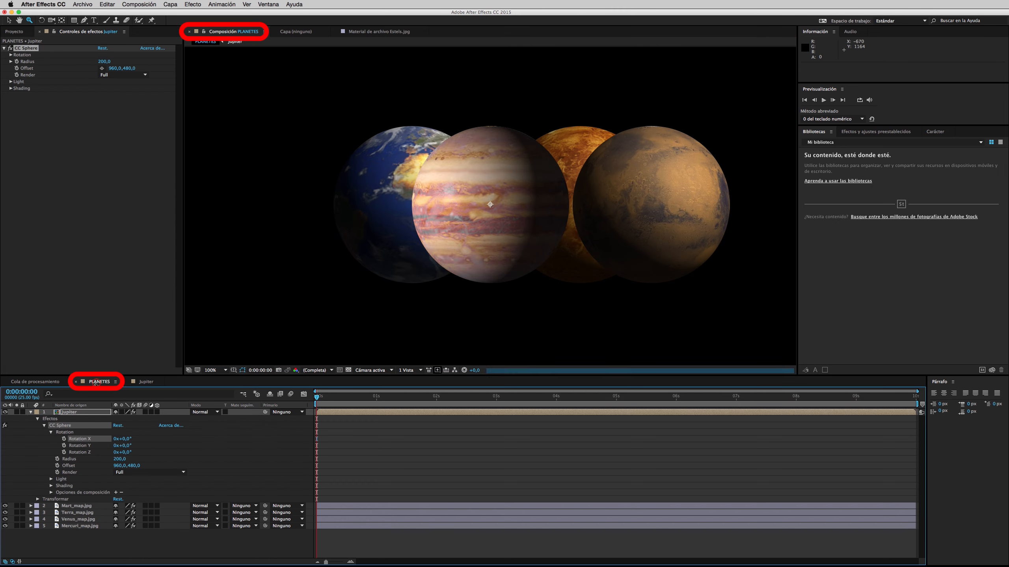
Step: Back in the PLANETES composition, tilt Jupiter with Rotation X to examine its pole and reset Rotation X to 0°
left_click_drag(126, 439, 102, 439)
left_click(125, 439)
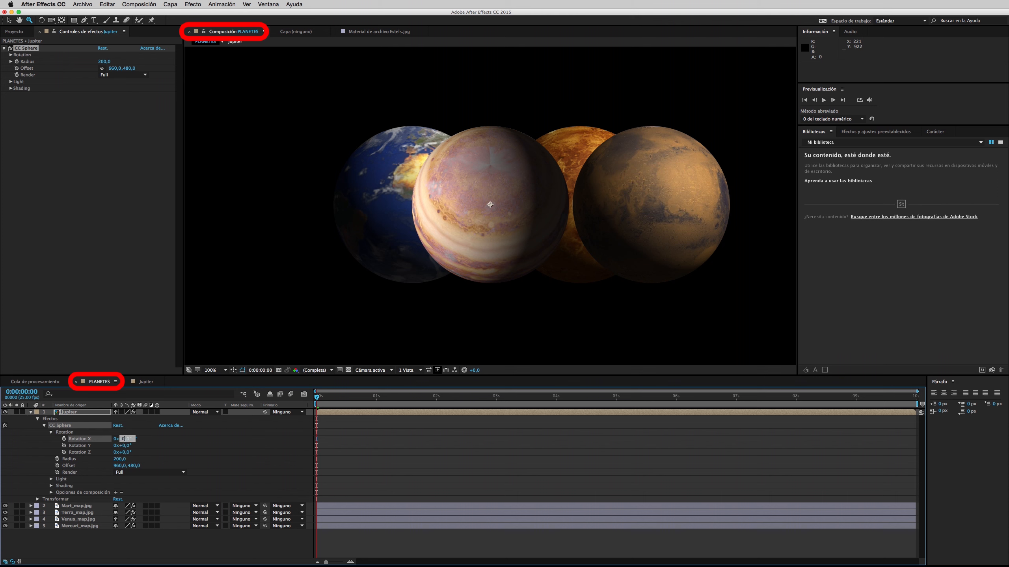
type("0")
key("Return")
Step: Set the Jupiter sphere's Light Direction to 45°, Roughness to 0.5 and Metal to 0
left_click(51, 479)
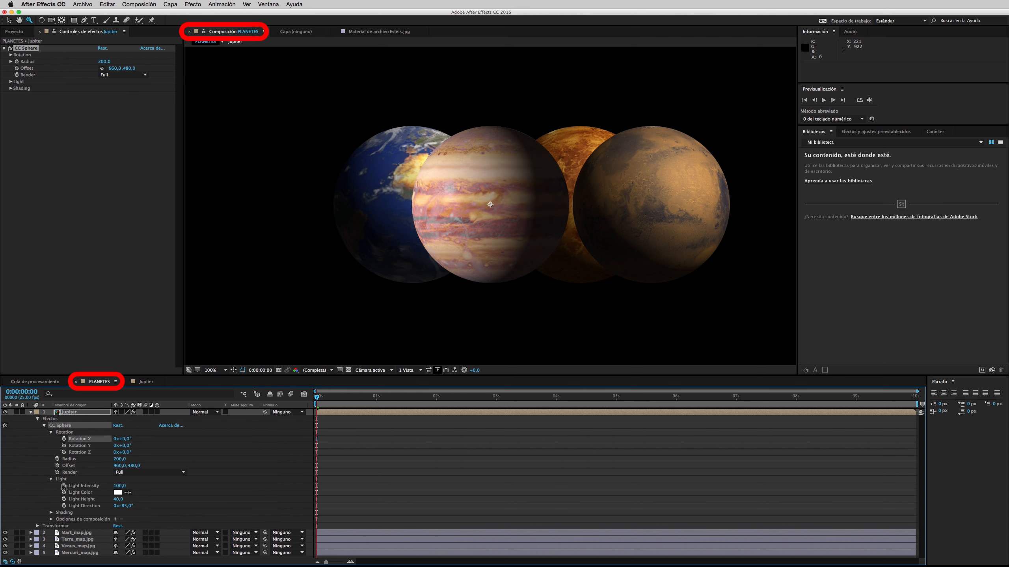
key("Return")
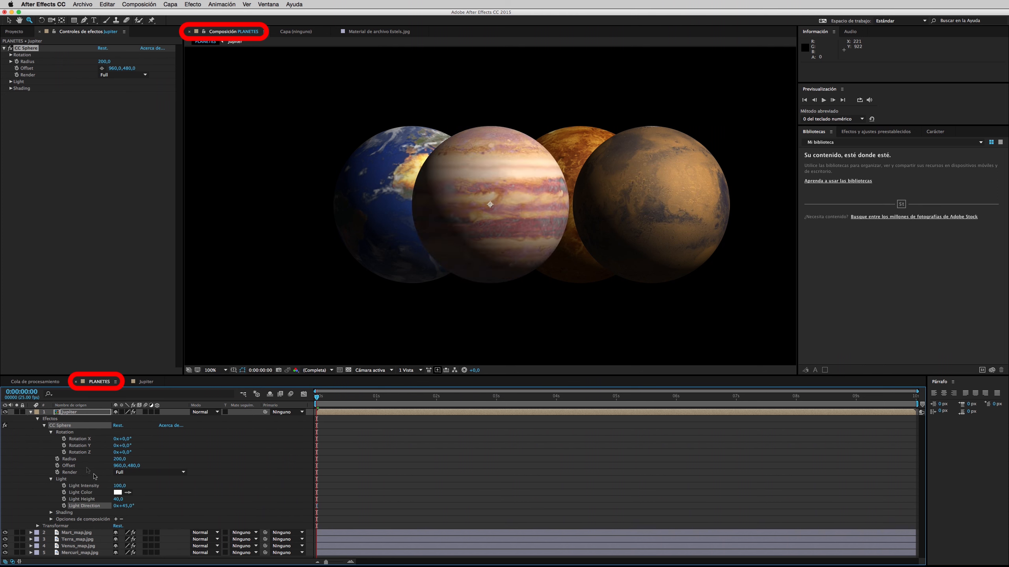
left_click(50, 513)
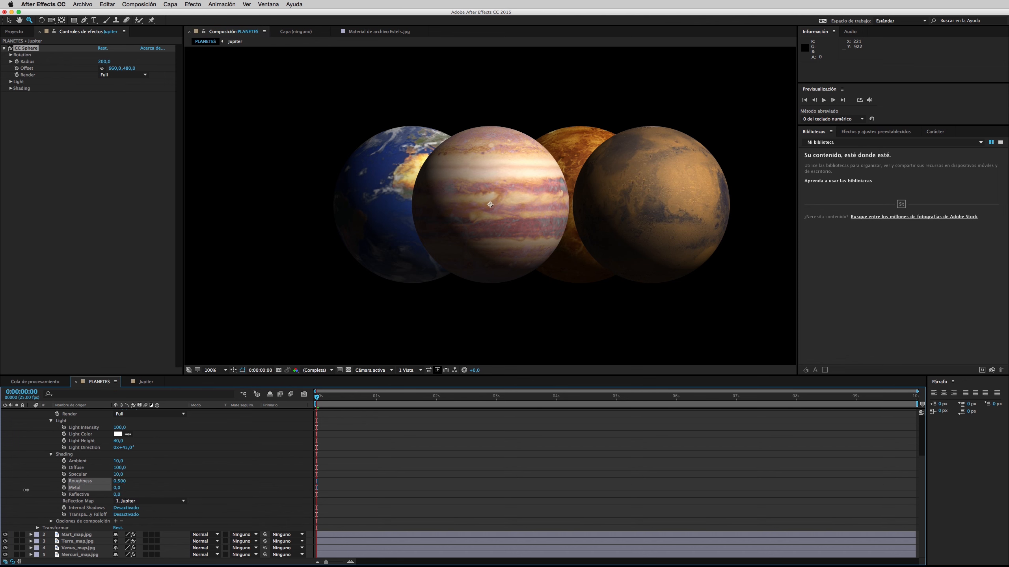
scroll(41, 432, "up", 3)
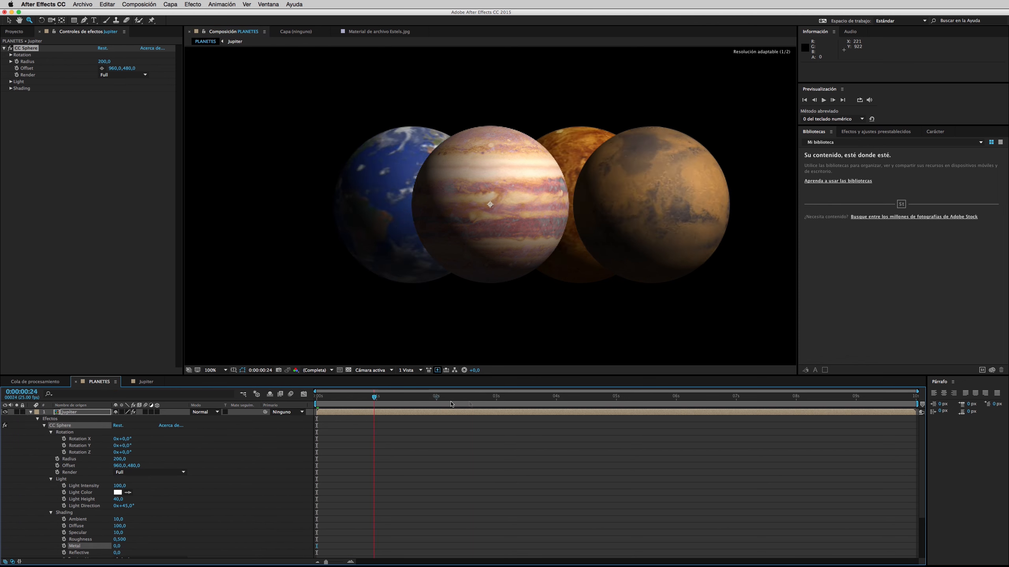
Step: Move the Jupiter sphere horizontally to the left of Earth
left_click(37, 419)
mouse_move(120, 439)
left_mouse_down()
mouse_move(72, 440)
mouse_move(124, 445)
left_mouse_up()
left_click(38, 419)
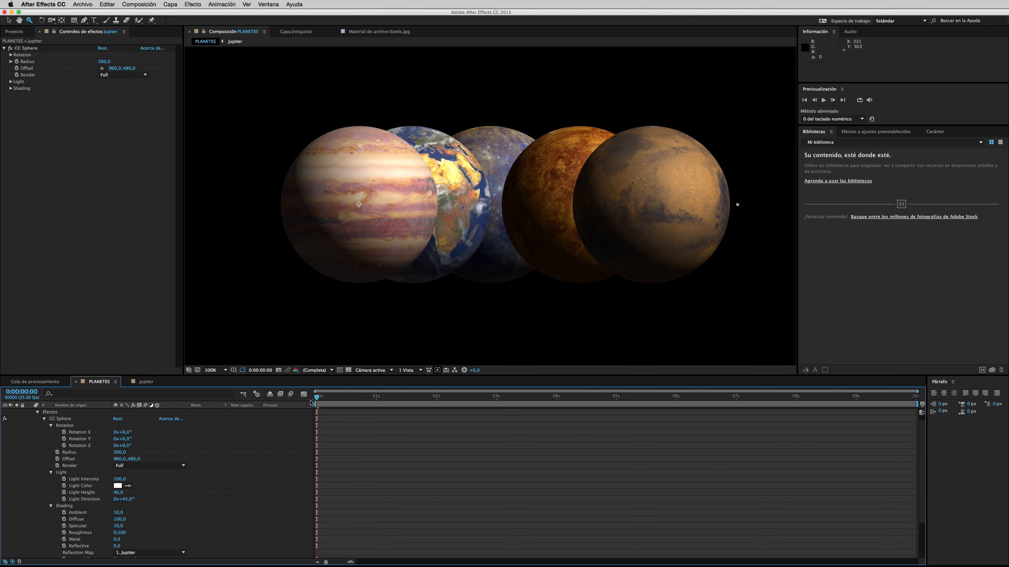
Step: Animate Jupiter's Rotation Y with keyframes at 0:00:00:00 and 0:00:09:24, raising the revolutions at the end
left_click(64, 439)
left_click_drag(317, 397, 914, 398)
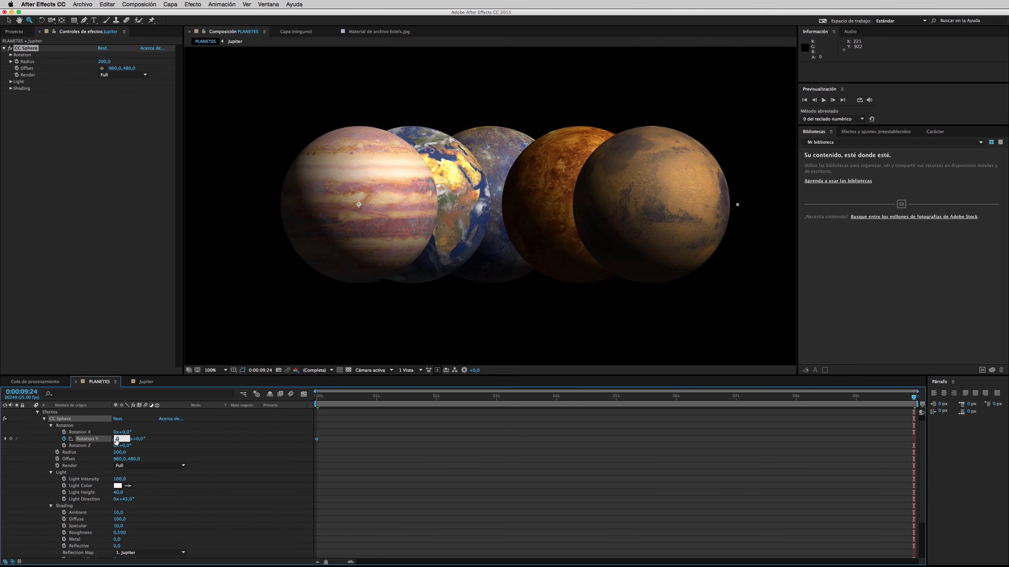
left_click(38, 412)
left_click(31, 413)
mouse_move(329, 397)
left_mouse_down()
mouse_move(696, 398)
mouse_move(273, 394)
mouse_move(332, 394)
mouse_move(317, 397)
left_mouse_up()
Step: Add Saturn_map.jpg to the PLANETES composition and apply the CC Sphere effect to it
left_click(12, 32)
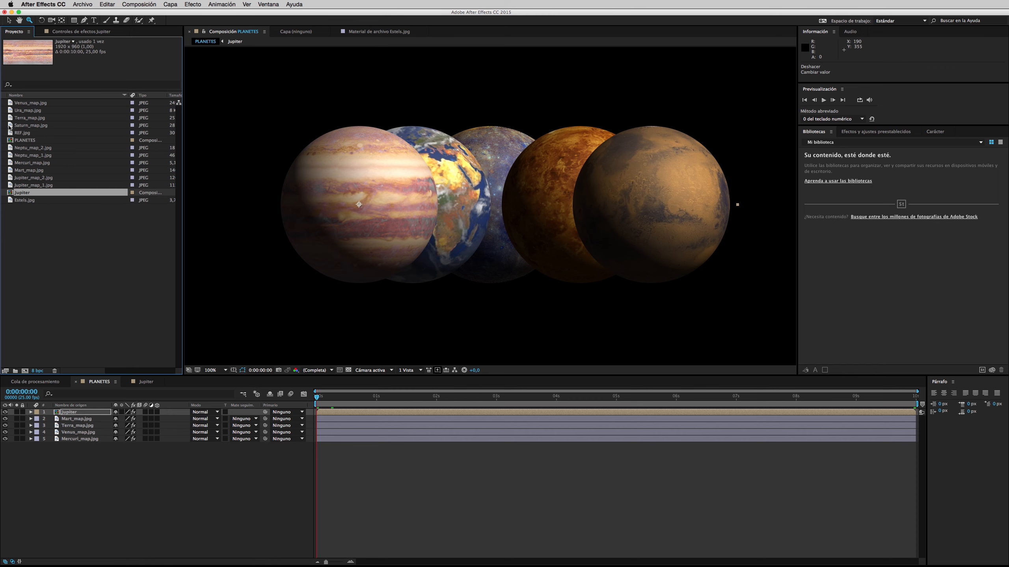
left_click(9, 125)
key("super+slash")
left_click(193, 4)
mouse_move(238, 137)
left_click(335, 169)
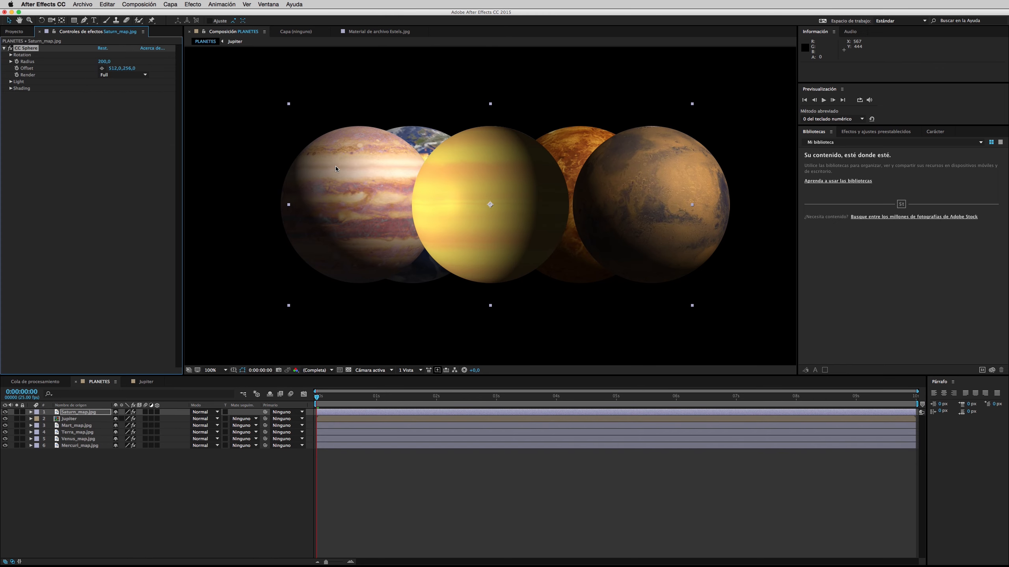
Step: Move the Saturn sphere to the right of Mars, at an X position of about 1580
left_click(31, 413)
left_click(38, 426)
left_click_drag(118, 440, 378, 459)
left_click(18, 20)
left_click_drag(561, 212, 496, 214)
left_click(10, 21)
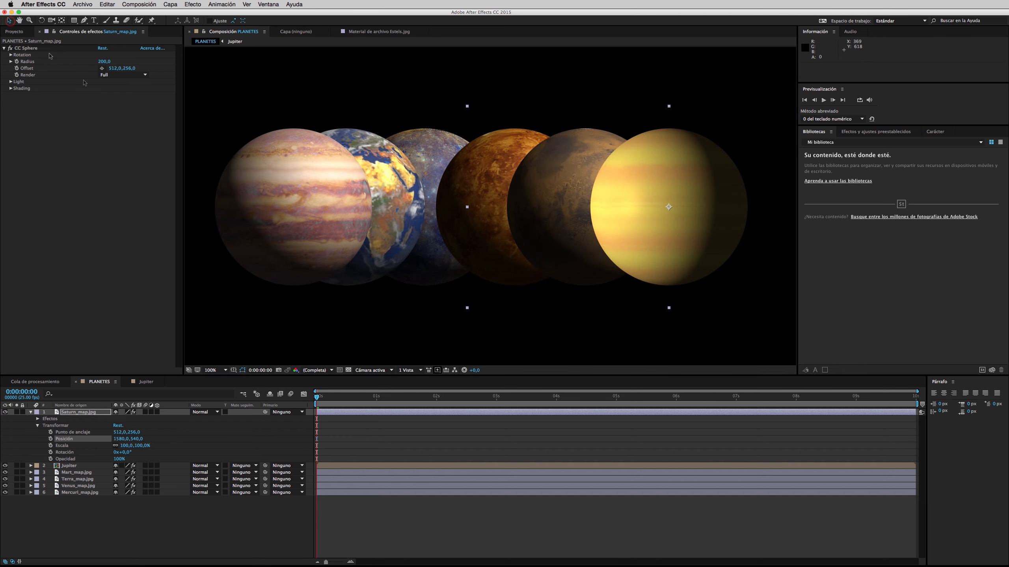
Step: Set the Saturn sphere's Light Direction to 45°, Roughness to 0.5 and Metal to 0
left_click(38, 425)
left_click(38, 419)
left_click(44, 426)
left_click(51, 460)
left_click(125, 485)
type("45")
key("Return")
left_click(51, 492)
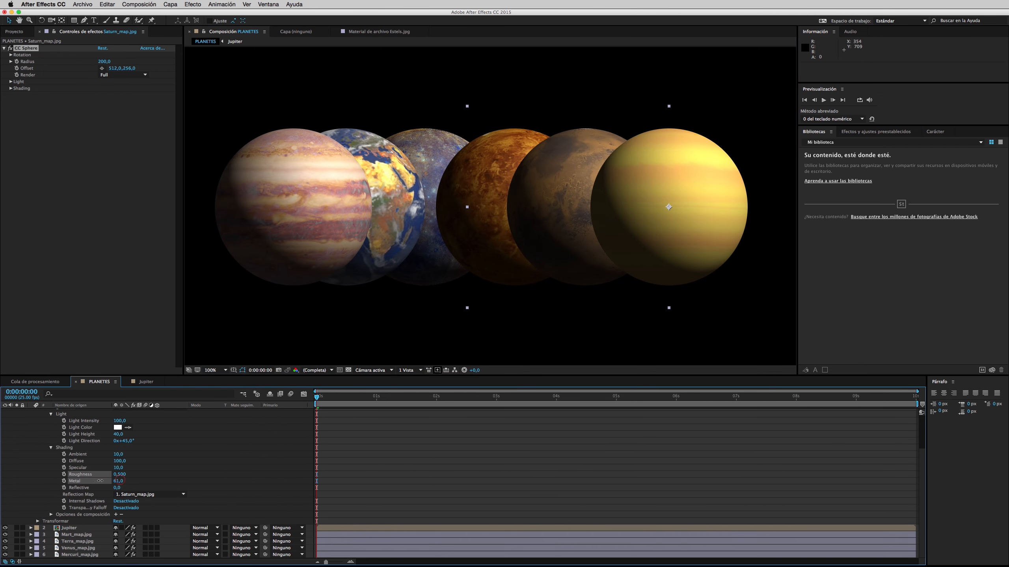
Step: Keyframe Saturn's Rotation Y for one full revolution from 0:00:00:00 to 0:00:09:24 and preview the spin
left_click(51, 432)
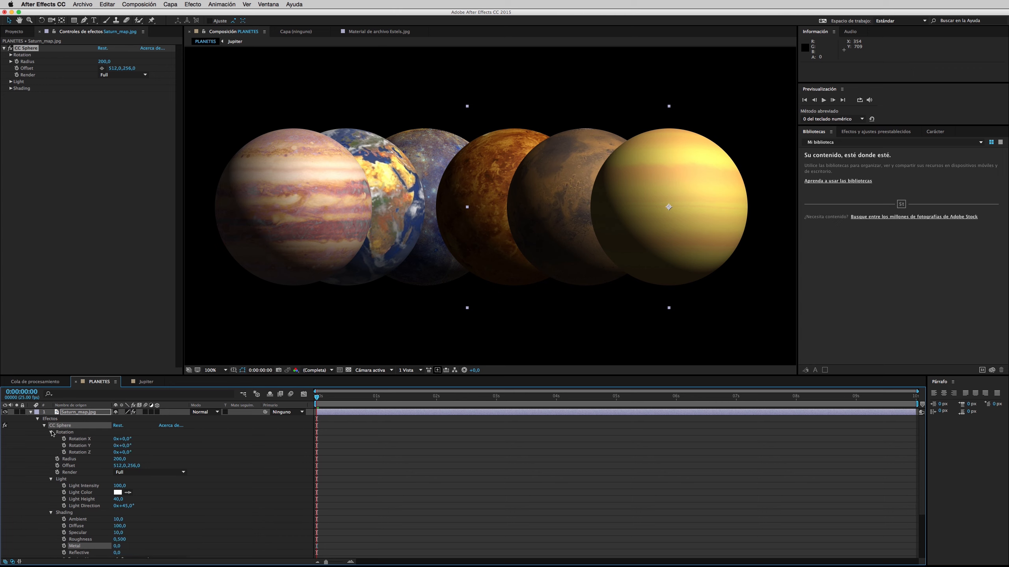
left_click_drag(437, 409, 970, 428)
left_click(64, 445)
left_click(115, 445)
key("space")
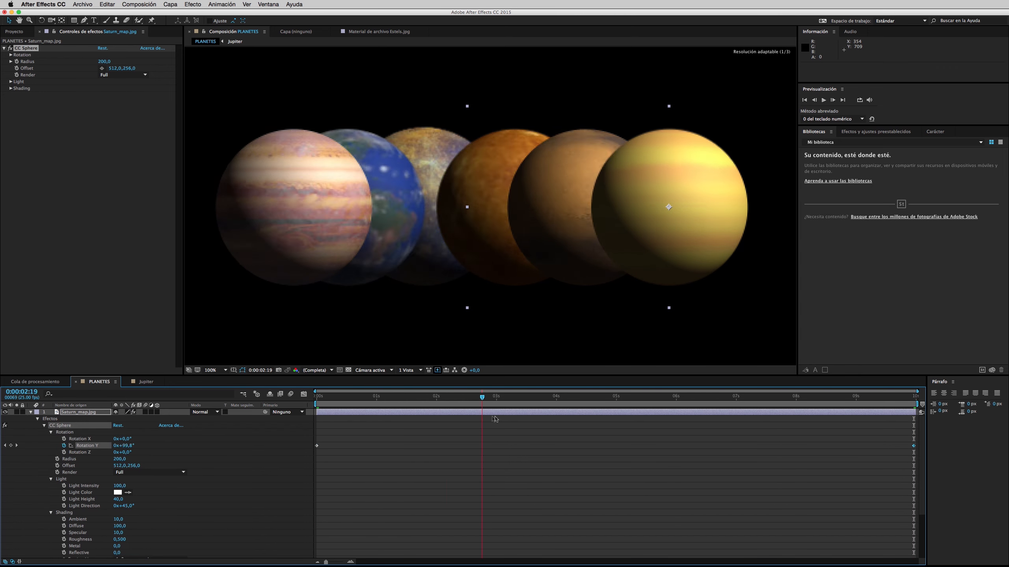
left_click_drag(674, 426, 256, 427)
left_click(31, 412)
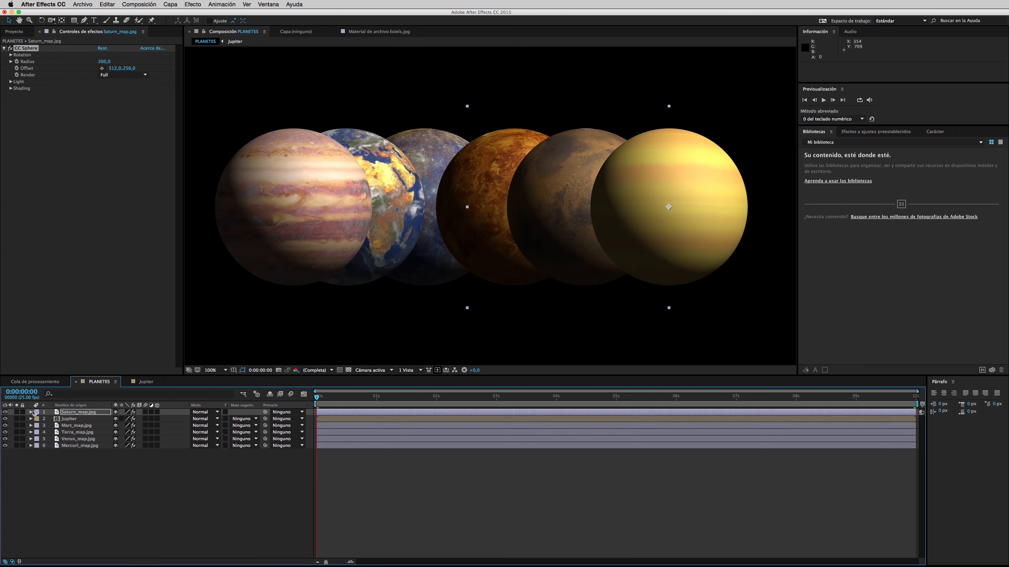
Step: Add Ura_map.jpg as the top layer of PLANETES and apply the CC Sphere effect to it
left_click(14, 31)
left_click(11, 111)
left_click_drag(12, 113, 61, 412)
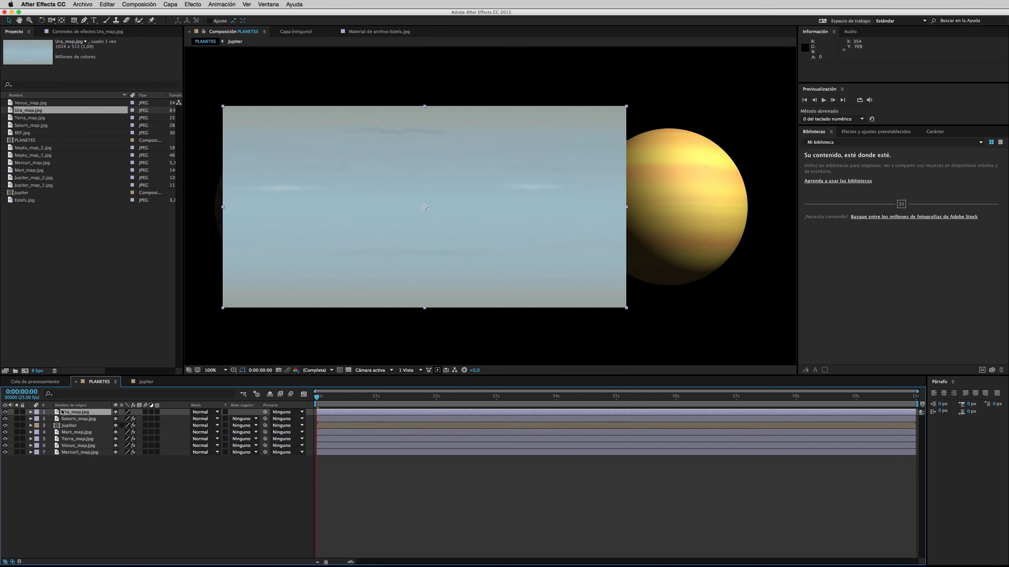
left_click(193, 4)
mouse_move(225, 140)
left_click(333, 168)
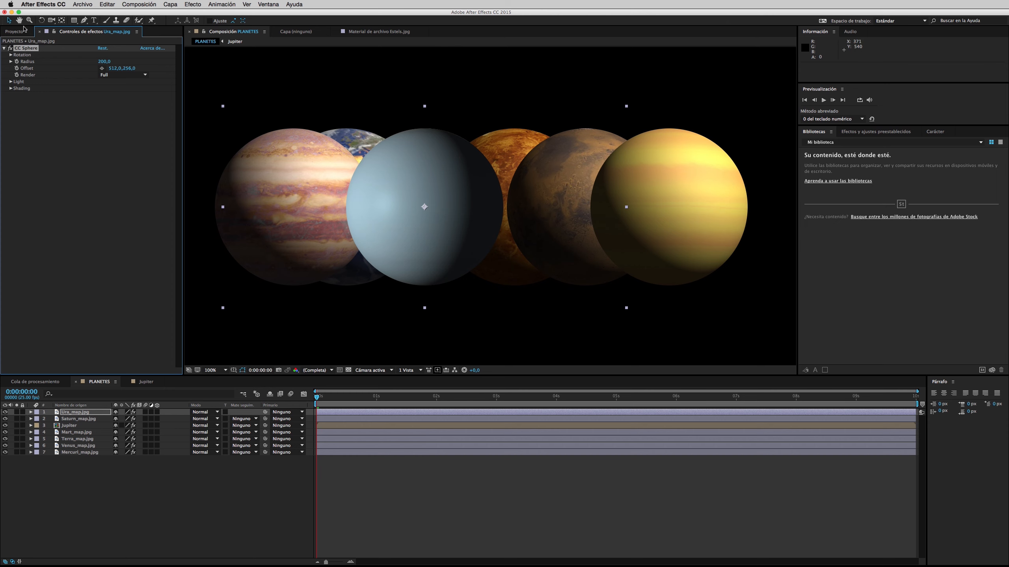
Step: Move the Uranus sphere horizontally to the left of Jupiter
left_click(31, 413)
left_click(38, 425)
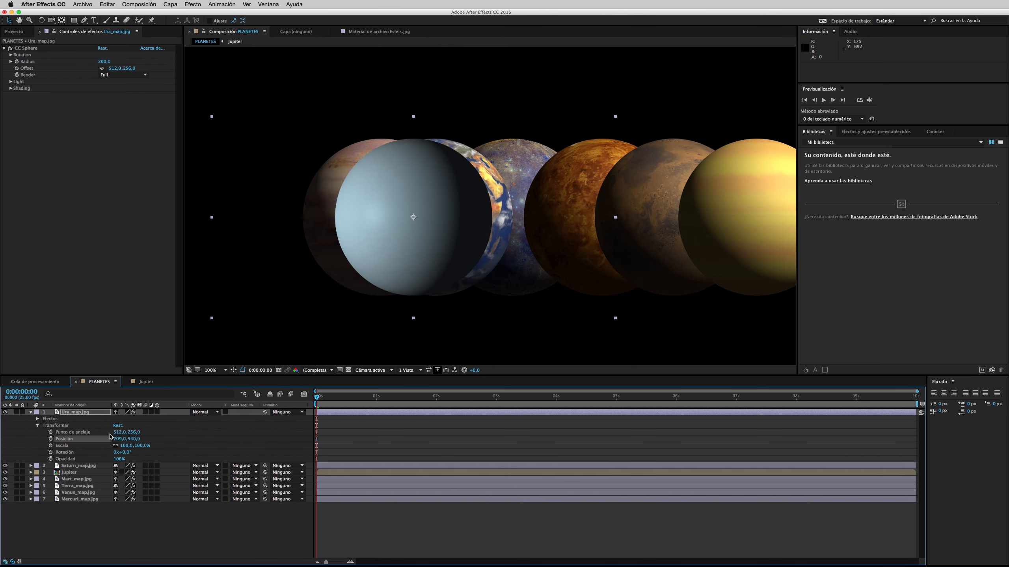
left_click_drag(116, 438, 120, 425)
left_click(37, 426)
Step: Set the Uranus sphere's Light Direction to 45°, Roughness to 0.5 and Metal to 0
left_click(38, 419)
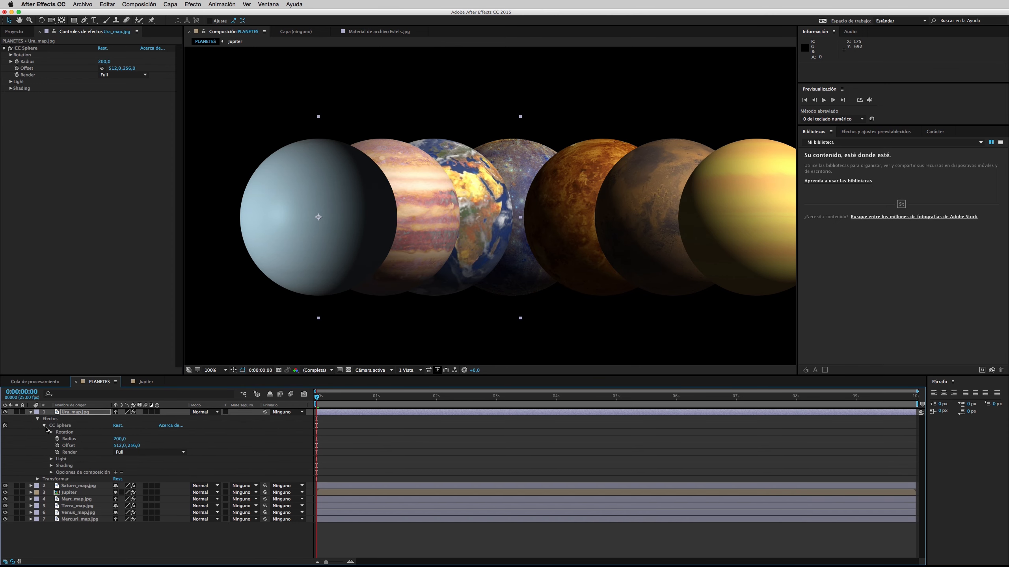
left_click(51, 459)
key("Return")
left_click(51, 492)
mouse_move(120, 467)
left_mouse_down()
mouse_move(378, 470)
mouse_move(19, 468)
left_mouse_up()
Step: Keyframe Uranus's Rotation Y for one full revolution from 0:00:00:00 to 0:00:09:24 and preview the spin
scroll(20, 470, "up", 5)
left_click_drag(317, 397, 468, 406)
left_click(64, 441)
key("End")
left_click(117, 441)
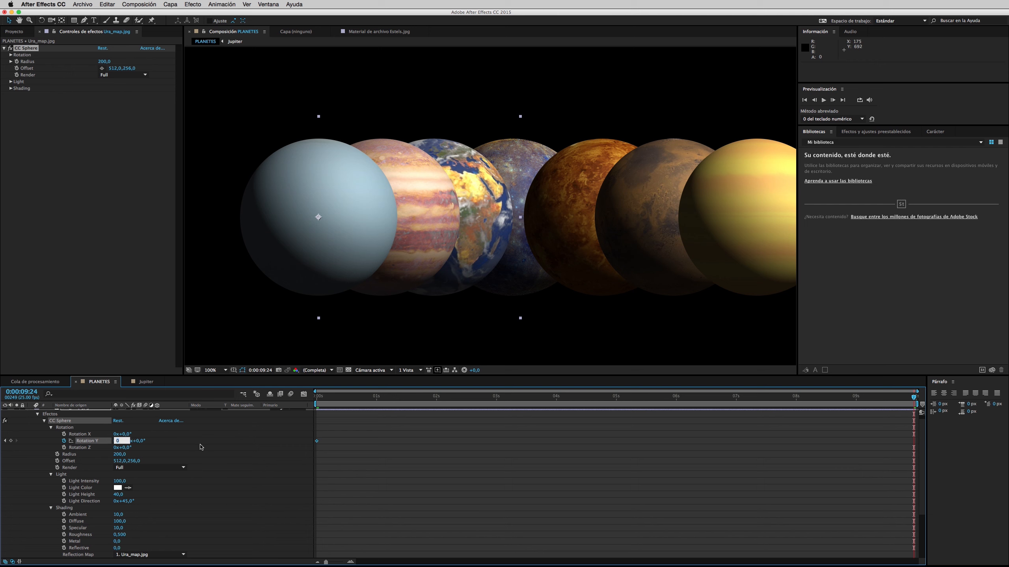
key("space")
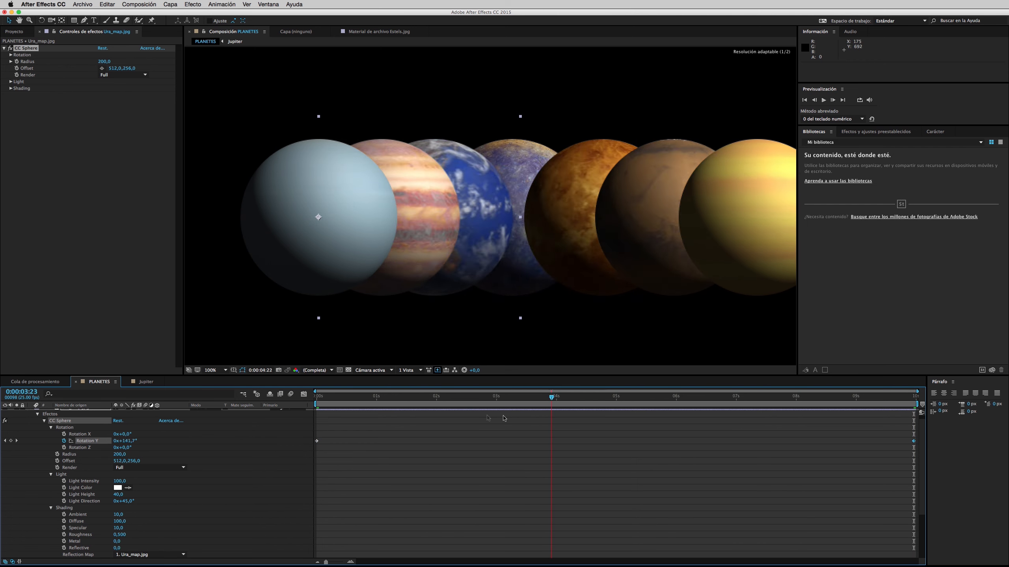
scroll(288, 430, "up", 2)
left_click(31, 413)
Step: Add Neptu_map_1.jpg and Neptu_map_2.jpg as the top layers of PLANETES and toggle a map's visibility to compare them
left_click(15, 32)
left_click(42, 149)
left_click(42, 155, "shift")
left_click_drag(42, 154, 4, 417)
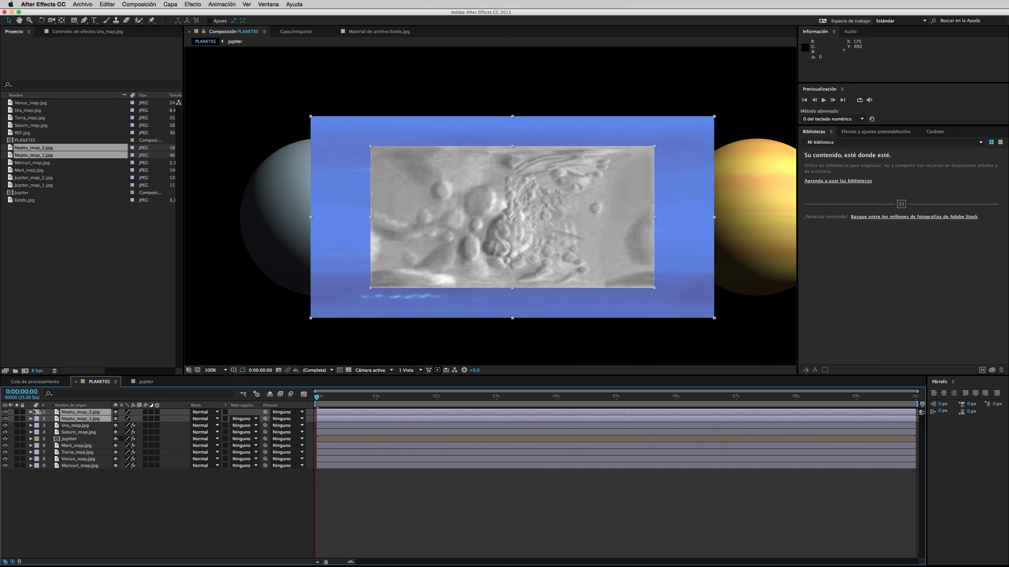
left_click(5, 418)
left_click(5, 418)
Step: Precompose the two Neptune map layers as Neptu and open the new composition
left_click(68, 413)
left_click(75, 419, "shift")
right_click(81, 419)
left_click(147, 497)
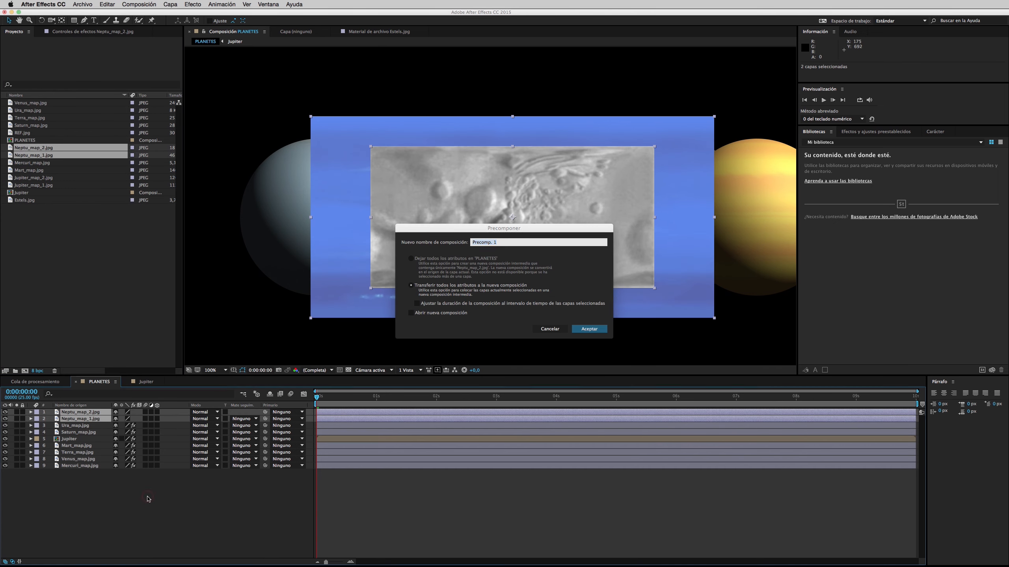
key("Return")
double_click(70, 413)
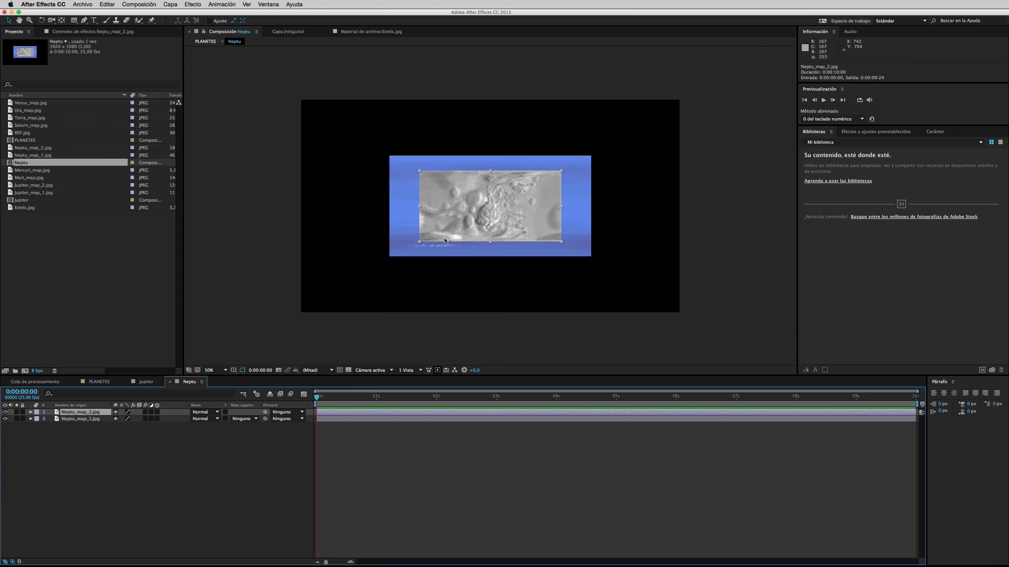
Step: Fit both Neptune map layers to the composition width and set Neptu_map_2.jpg to the Luz suave blending mode
right_click(404, 250)
mouse_move(429, 286)
left_click(598, 389)
right_click(506, 220)
mouse_move(619, 269)
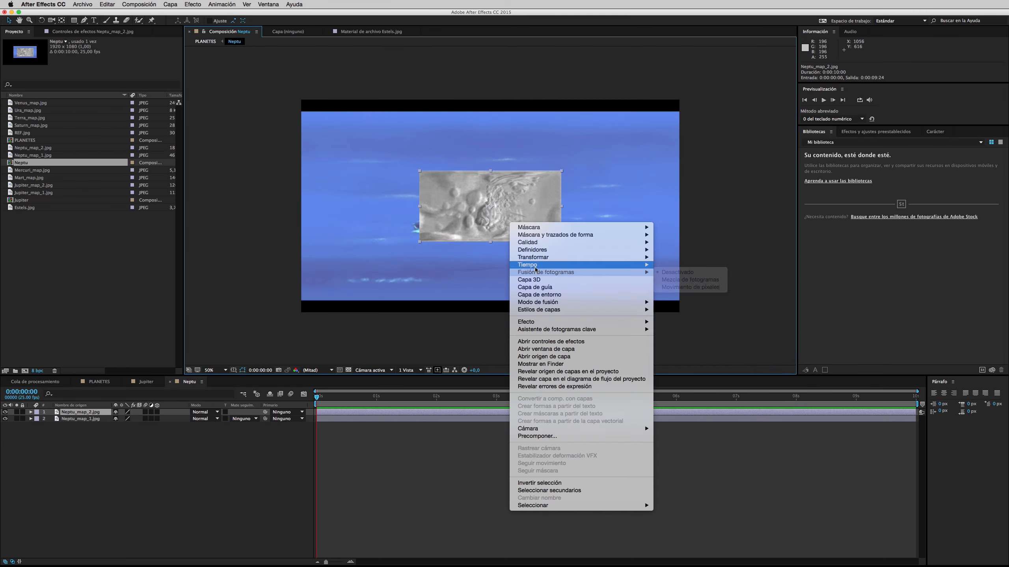
left_click(708, 372)
left_click(213, 412)
left_click(217, 390)
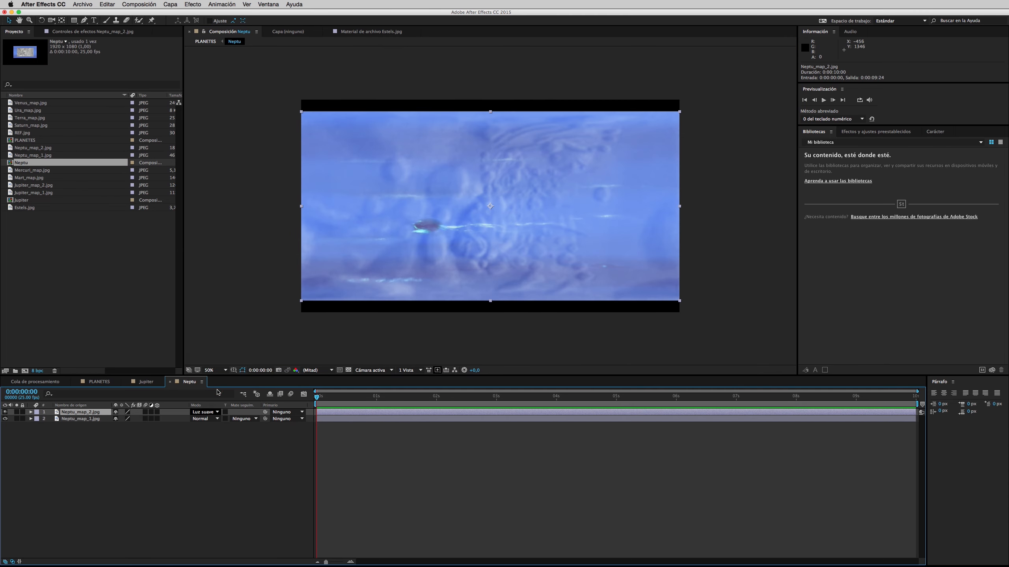
Step: Reduce the Neptu composition's height to 960 px and return to the PLANETES composition
left_click(140, 5)
left_click(154, 28)
left_click_drag(150, 191, 139, 193)
left_click(310, 316)
left_click(185, 432)
left_click(139, 4)
left_click(163, 26)
left_click(309, 316)
left_click(139, 4)
left_click_drag(147, 191, 144, 190)
left_click(313, 317)
left_click(147, 5)
left_click(164, 26)
left_click(314, 317)
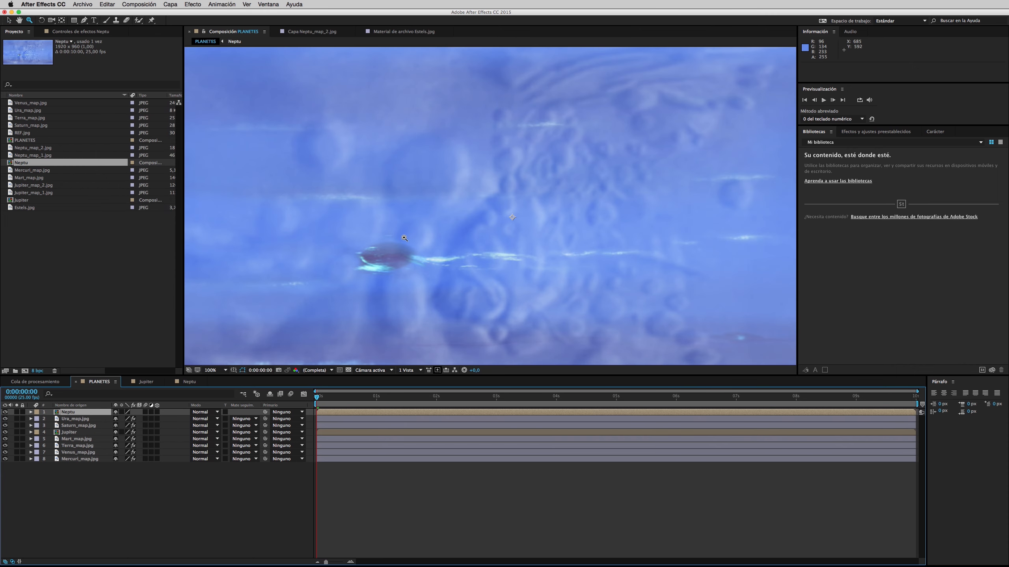
key("comma")
key("v")
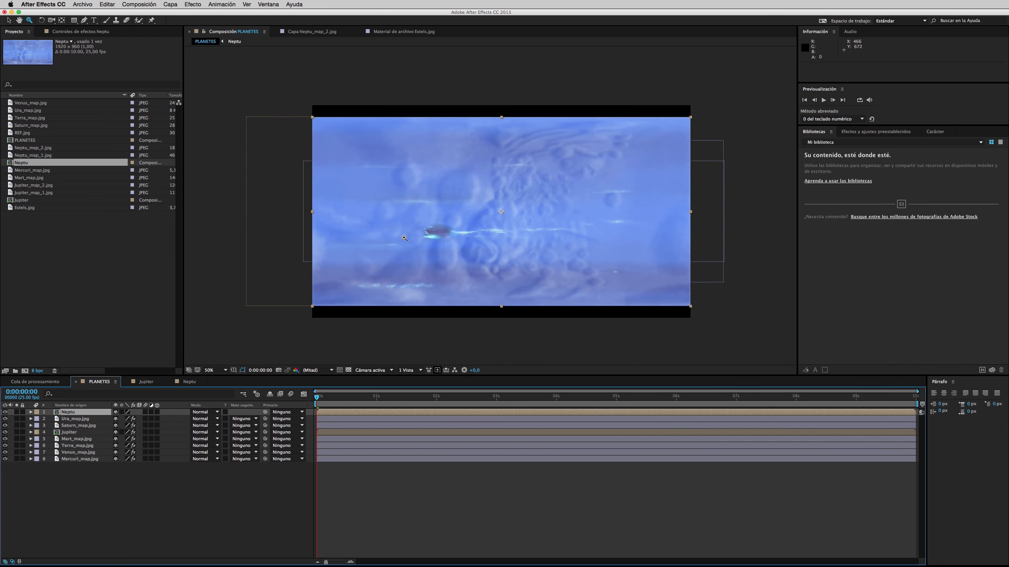
Step: Apply the CC Sphere effect to the Neptu layer in the PLANETES composition
left_click(193, 4)
mouse_move(206, 138)
left_click(301, 171)
key("z")
left_click(510, 186)
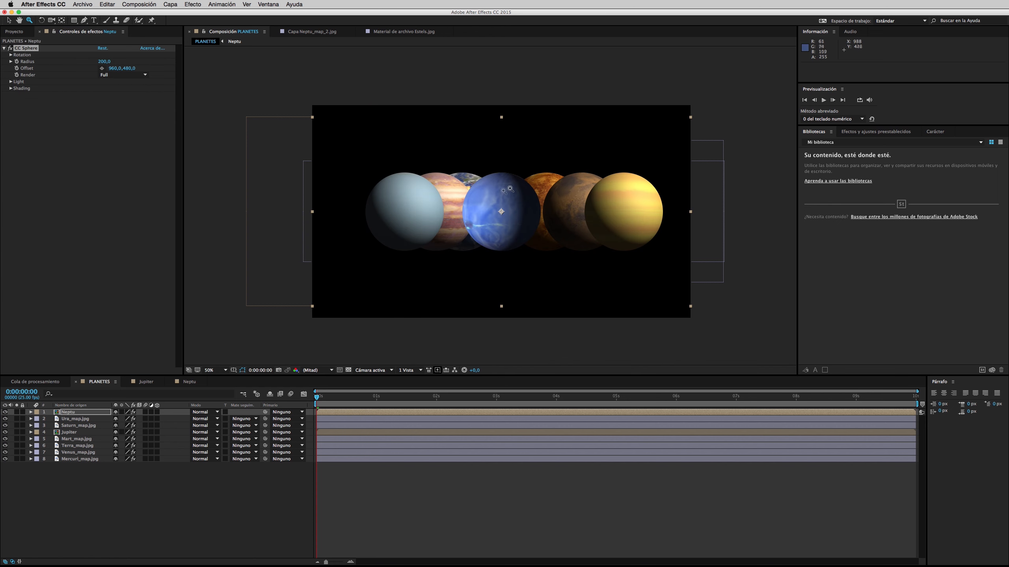
Step: Reveal Neptu's CC Sphere rotation settings and enter 0° for Rotation X
left_click(32, 413)
left_click(38, 419)
left_click(44, 426)
left_click(51, 432)
mouse_move(127, 439)
left_mouse_down()
mouse_move(146, 438)
mouse_move(127, 439)
left_mouse_up()
left_click(127, 439)
type("0")
key("Return")
left_click(478, 219, "alt")
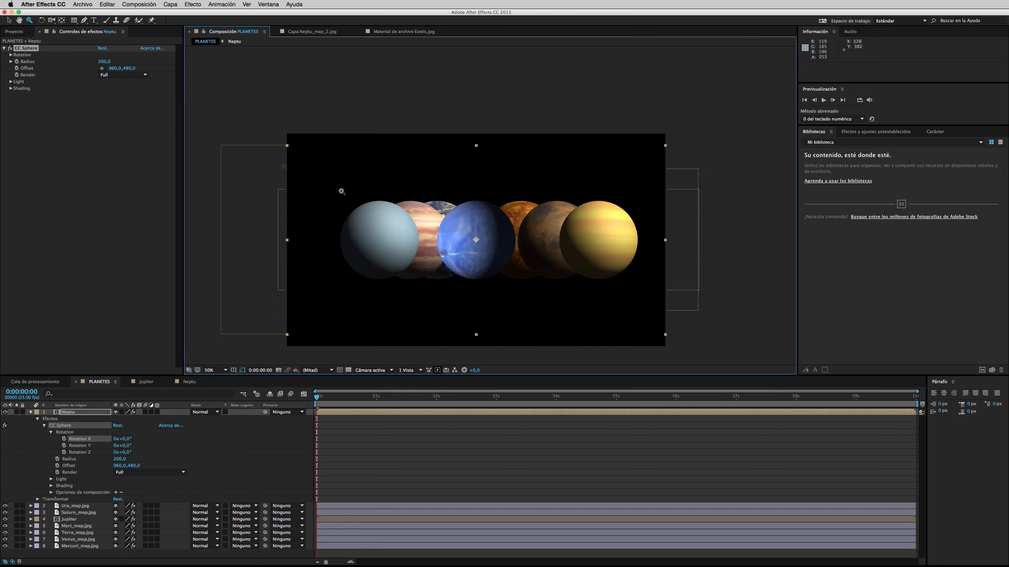
left_click_drag(341, 307, 336, 273)
key("v")
Step: Set the Neptu sphere's Light Direction to 45° and adjust its shading settings
left_click(51, 480)
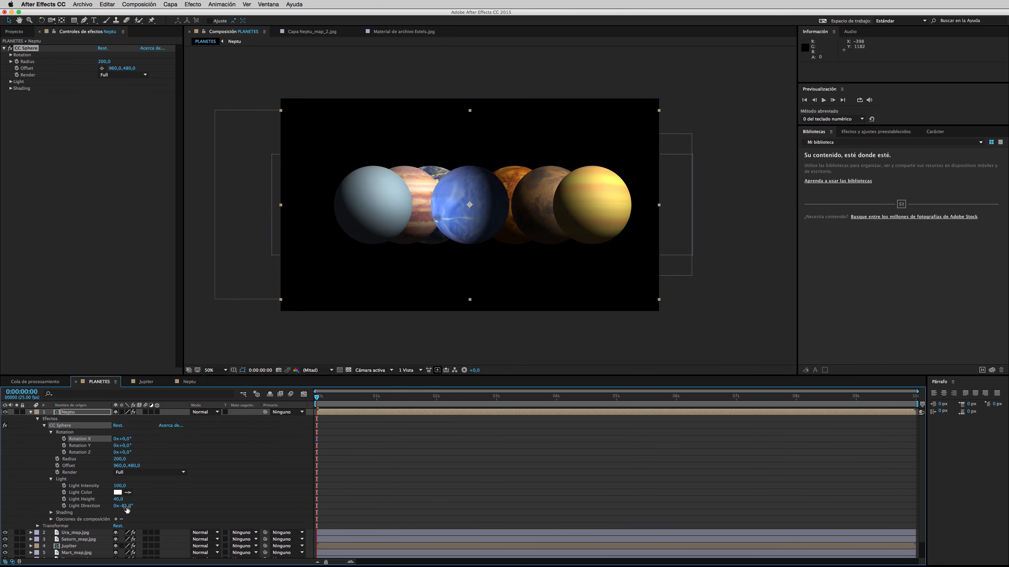
left_click(126, 506)
type("45")
key("Return")
left_click(51, 513)
scroll(127, 478, "down", 5)
left_click(118, 462)
left_click_drag(118, 462, 44, 468)
scroll(41, 449, "up", 5)
Step: Animate the Neptu sphere's Rotation Y with keyframes from 0° at the start to one full turn at the composition's end
left_click(64, 445)
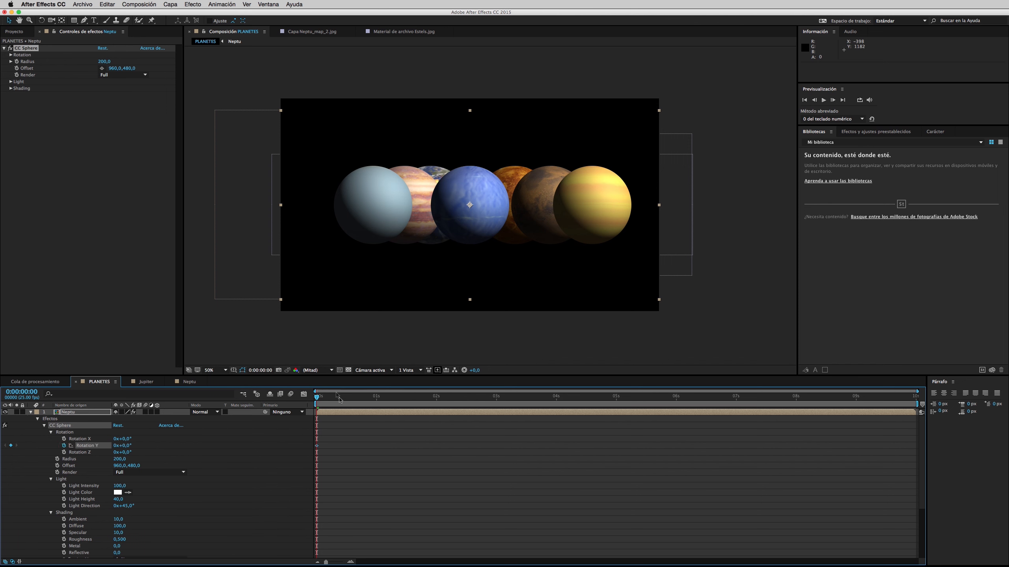
left_click_drag(916, 412, 240, 386)
left_click(117, 446)
type("1")
key("Return")
Step: Preview the rotating planets and collapse the Neptu layer's properties in the timeline
left_click(824, 100)
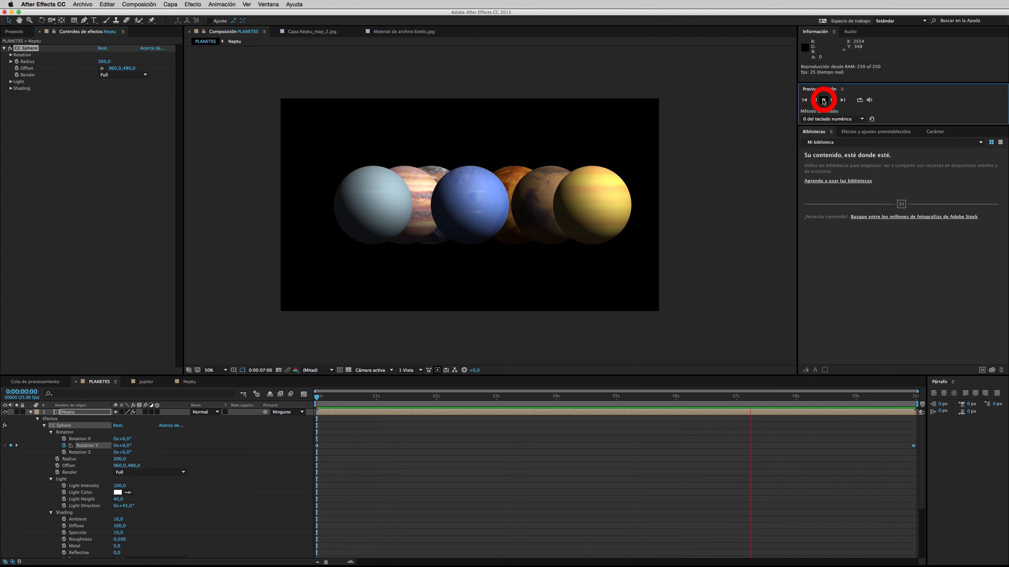
left_click(823, 99)
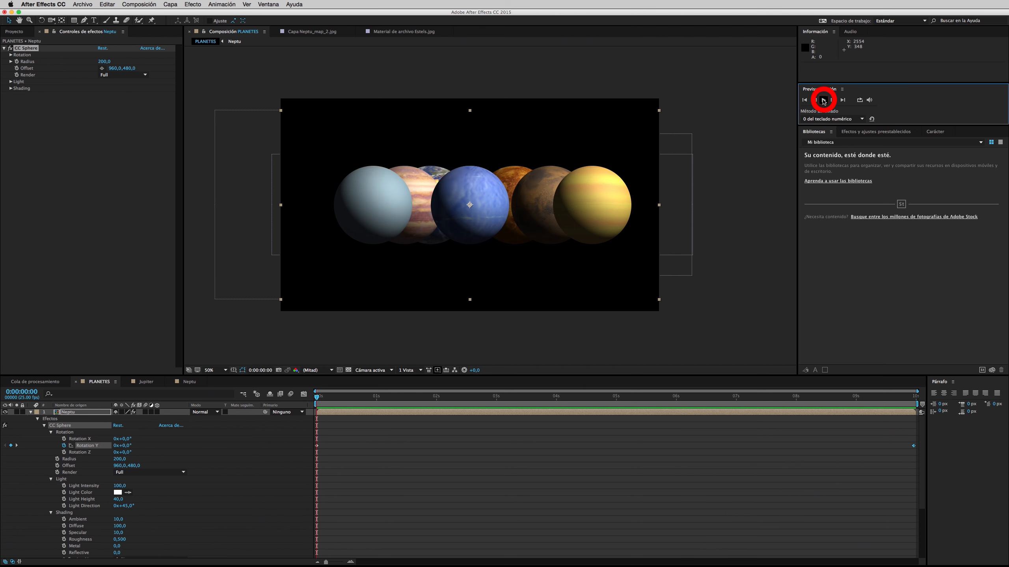
left_click_drag(905, 396, 279, 385)
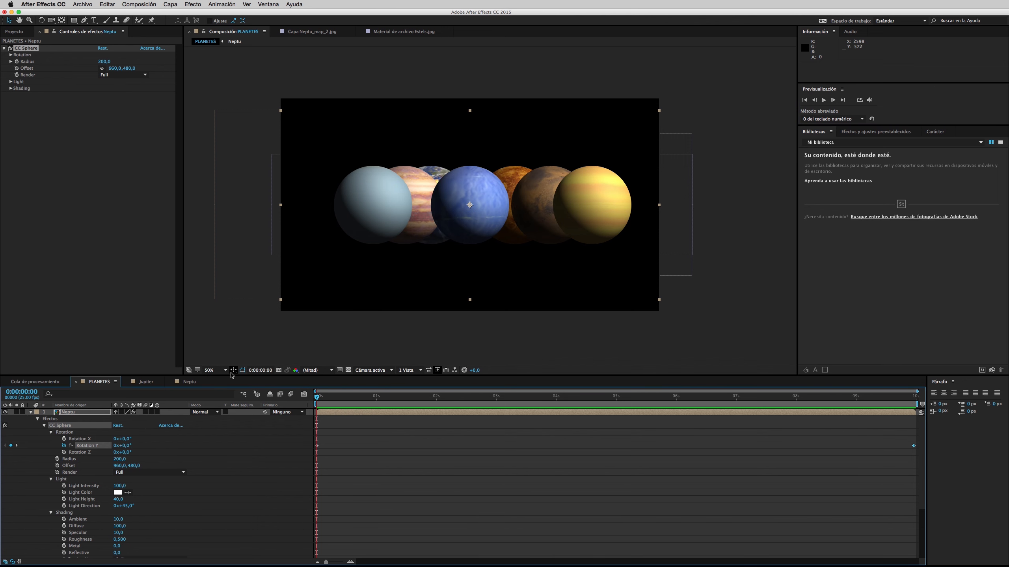
left_click(31, 413)
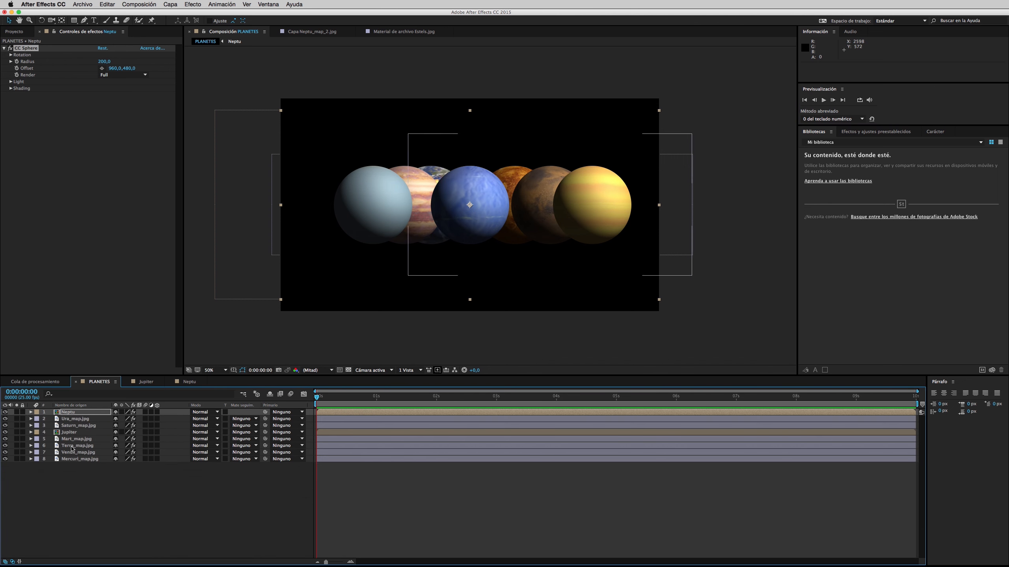
left_click(108, 478)
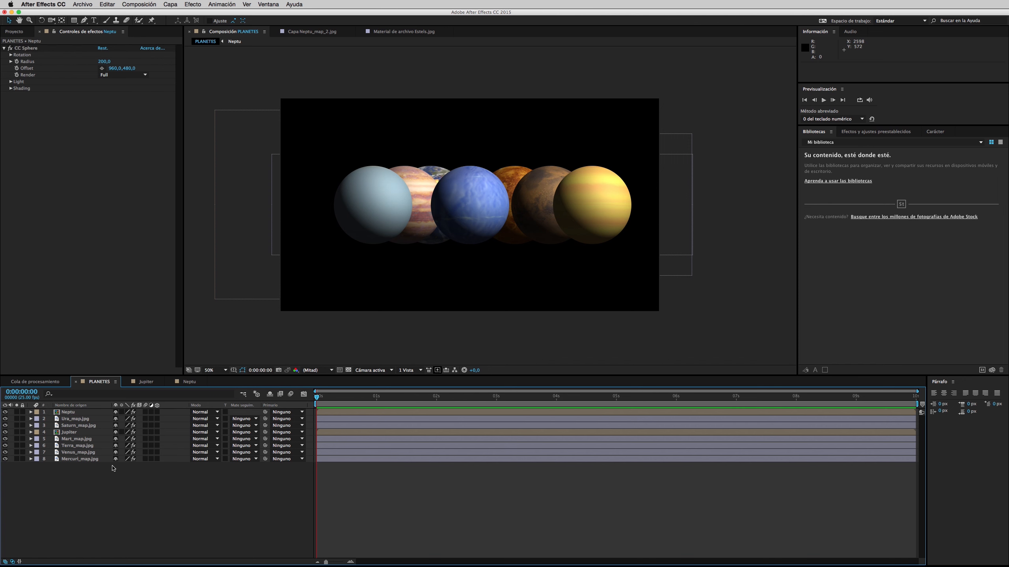
Step: Consult the REF.jpg size reference and set the CC Sphere radius of Saturn_map.jpg to 175
left_click(14, 32)
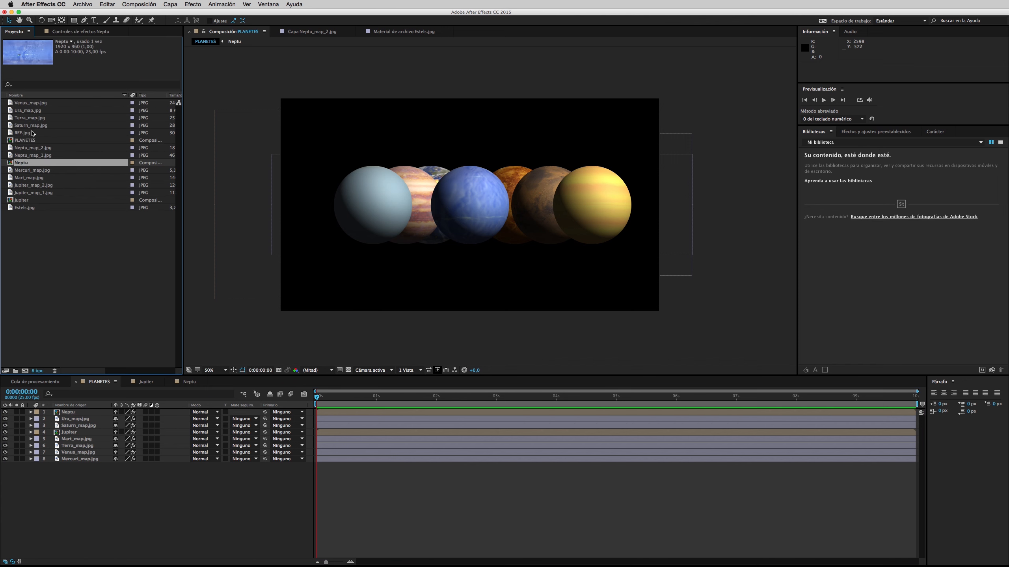
double_click(11, 133)
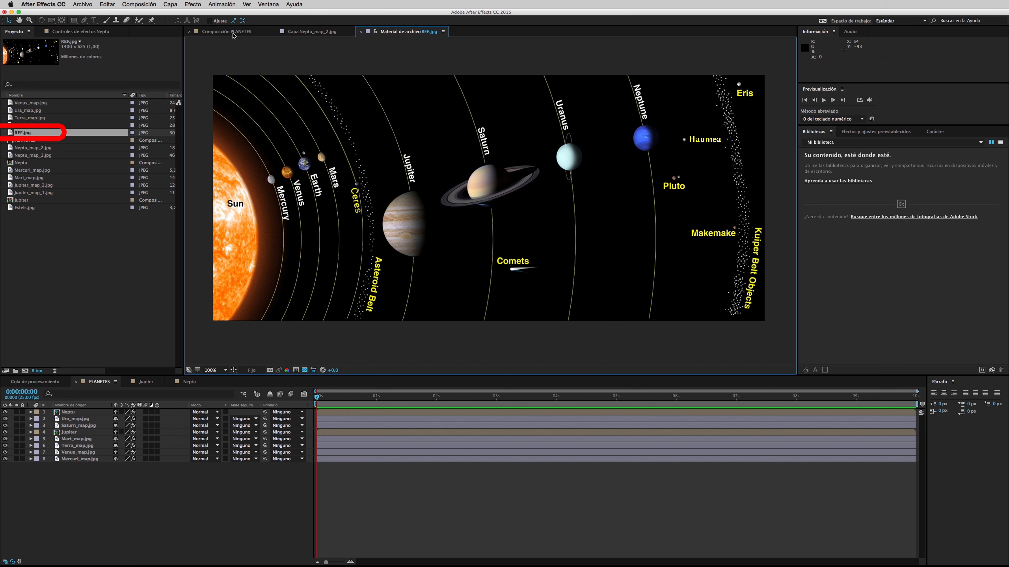
left_click(66, 433)
left_click(5, 425)
left_click(5, 425)
left_click(31, 425)
left_click(51, 432)
left_click(119, 438)
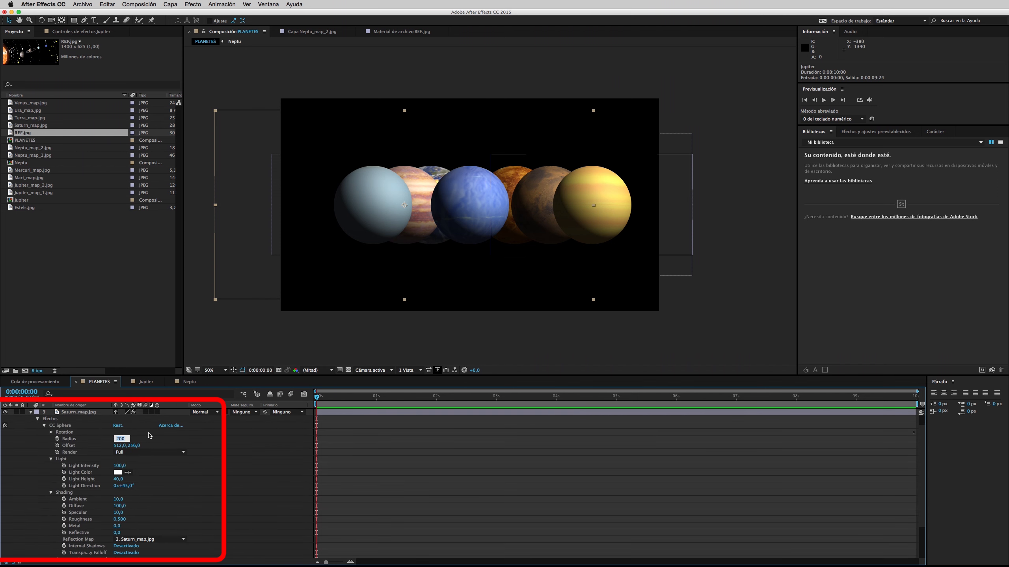
type("175")
key("Return")
left_click(30, 412)
Step: Check the reference image again and set the CC Sphere radius of Ura_map.jpg to 150
left_click(401, 31)
left_click(234, 32)
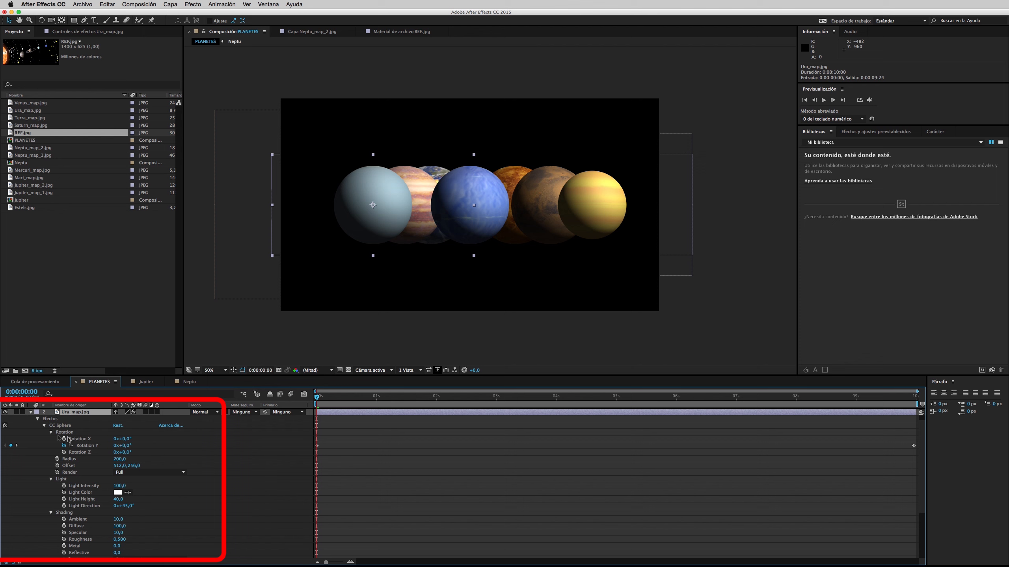
left_click(50, 432)
left_click(119, 438)
type("150")
key("Return")
left_click(31, 412)
Step: Set the CC Sphere radius of the Neptu layer to 150
left_click(30, 412)
left_click(51, 432)
left_click(119, 438)
type("150")
key("Return")
left_click(32, 413)
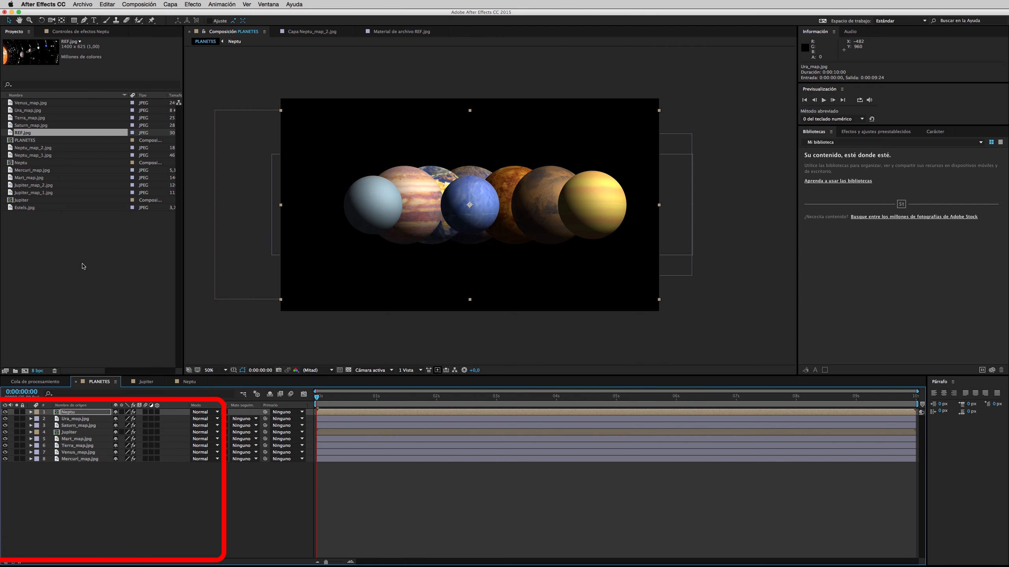
Step: Compare with REF.jpg and set the CC Sphere radius of Venus_map.jpg to 100
double_click(10, 135)
left_click(234, 32)
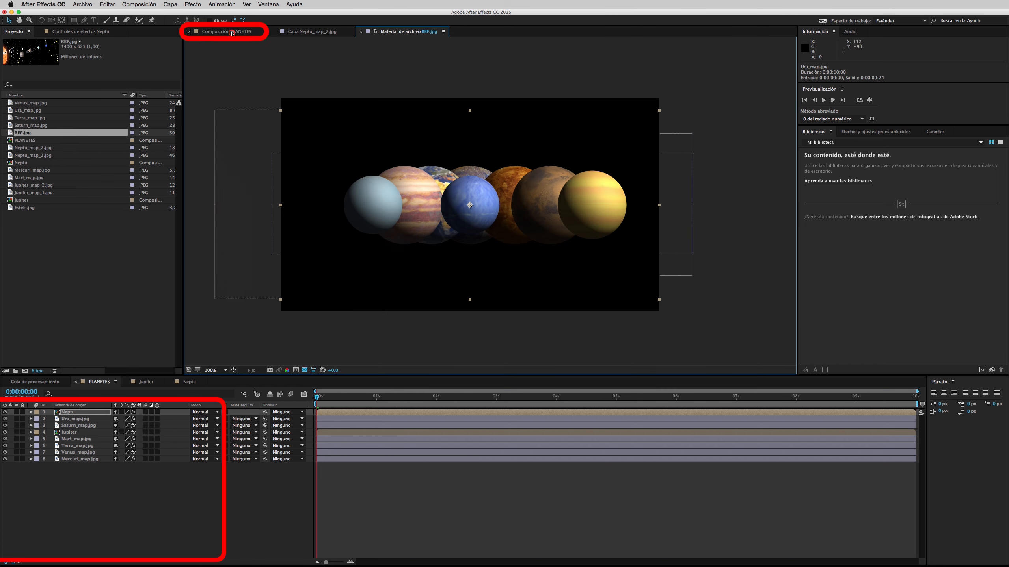
left_click(30, 452)
left_click(51, 432)
left_click(119, 439)
type("100")
key("Return")
left_click(31, 412)
Step: Set the CC Sphere radius of Terra_map.jpg to 100
left_click(31, 445)
left_click(51, 432)
left_click(119, 439)
type("100")
key("Return")
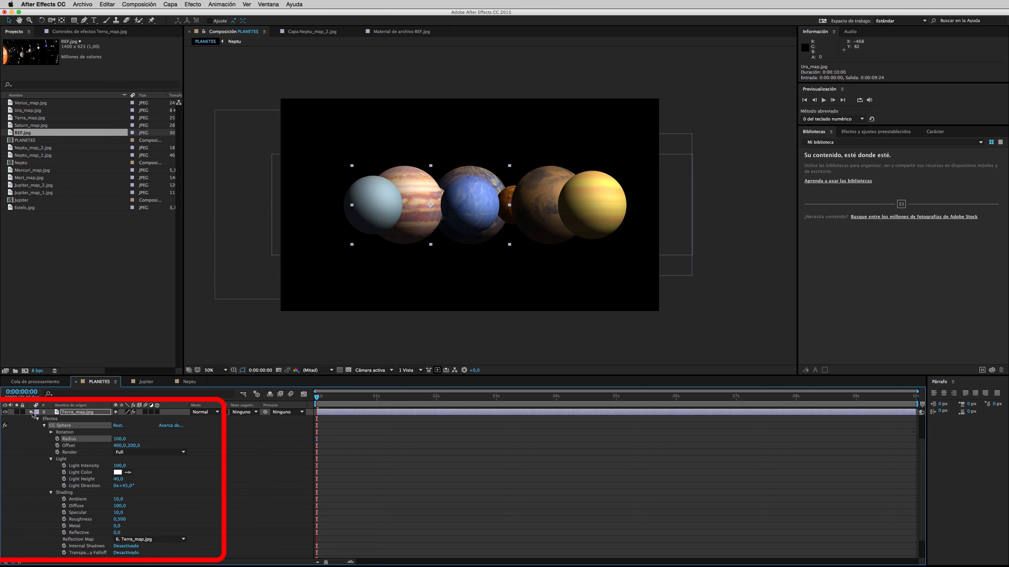
left_click(31, 412)
Step: Look at REF.jpg once more and set the CC Sphere radius of Mercuri_map.jpg to 75
double_click(10, 134)
left_click(216, 33)
left_click(31, 459)
left_click(51, 426)
left_click(119, 433)
key("Return")
scroll(118, 437, "up", 4)
left_click(31, 452)
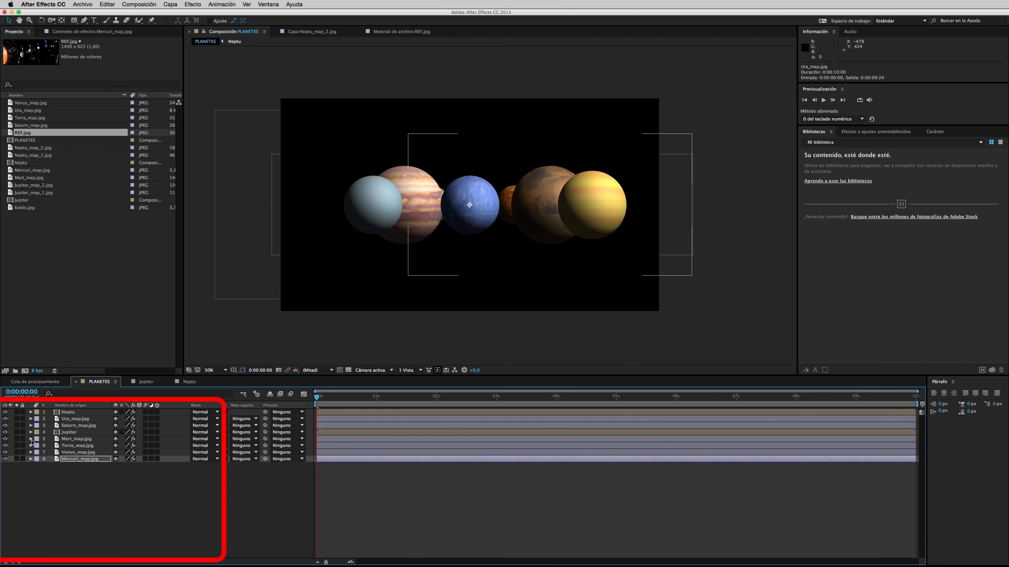
Step: Set the CC Sphere radius of Mart_map.jpg to 75
left_click(31, 439)
left_click(51, 432)
left_click(119, 439)
type("75")
key("Return")
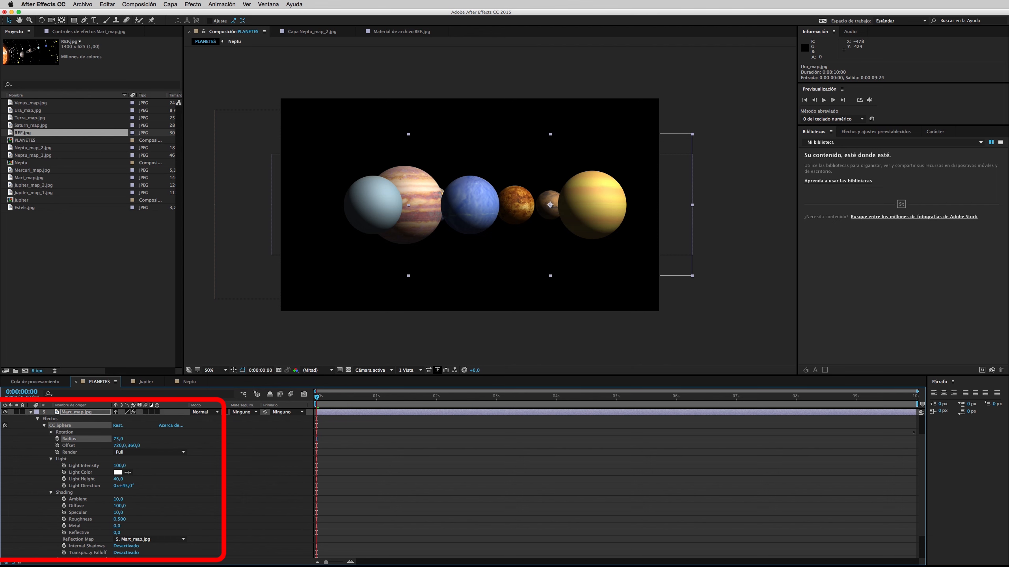
Step: Collapse the Mart_map.jpg layer and preview the animation with the resized planets
left_click(31, 412)
left_click(823, 100)
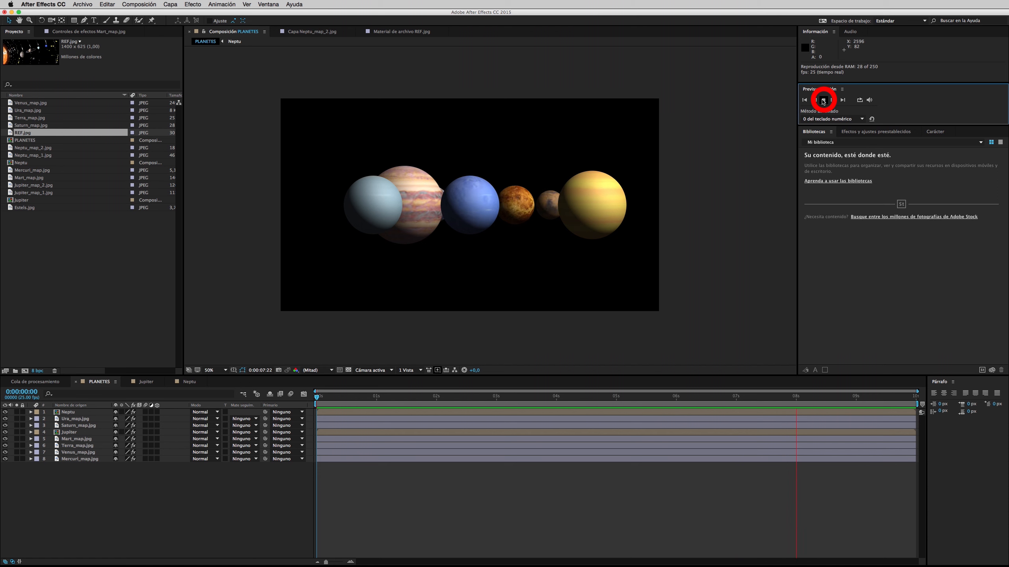
left_click(823, 100)
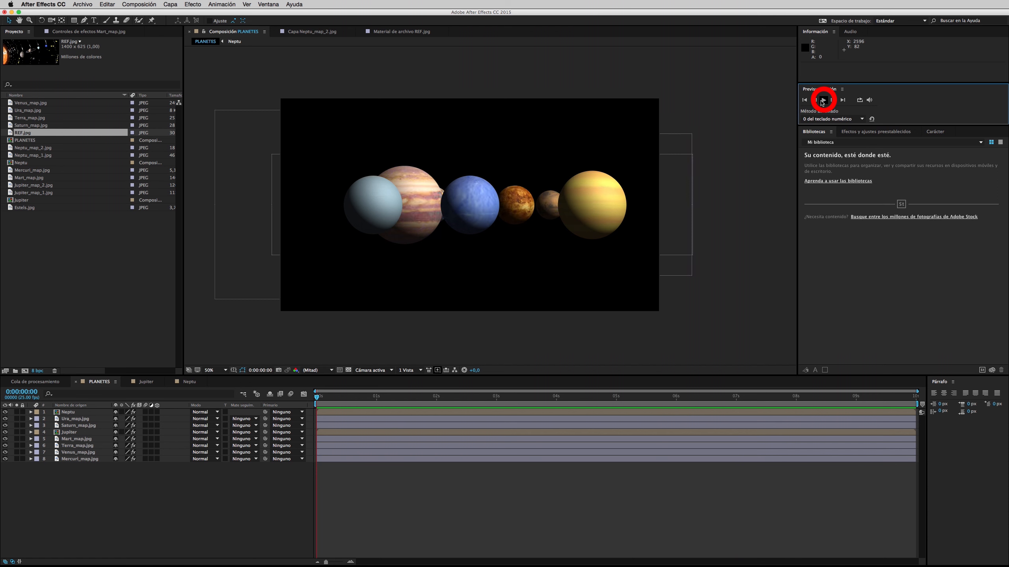
Step: Turn all eight planet layers into 3D layers and show the scene in Vista personalizada 1
left_click(158, 412)
left_click_drag(158, 415, 169, 467)
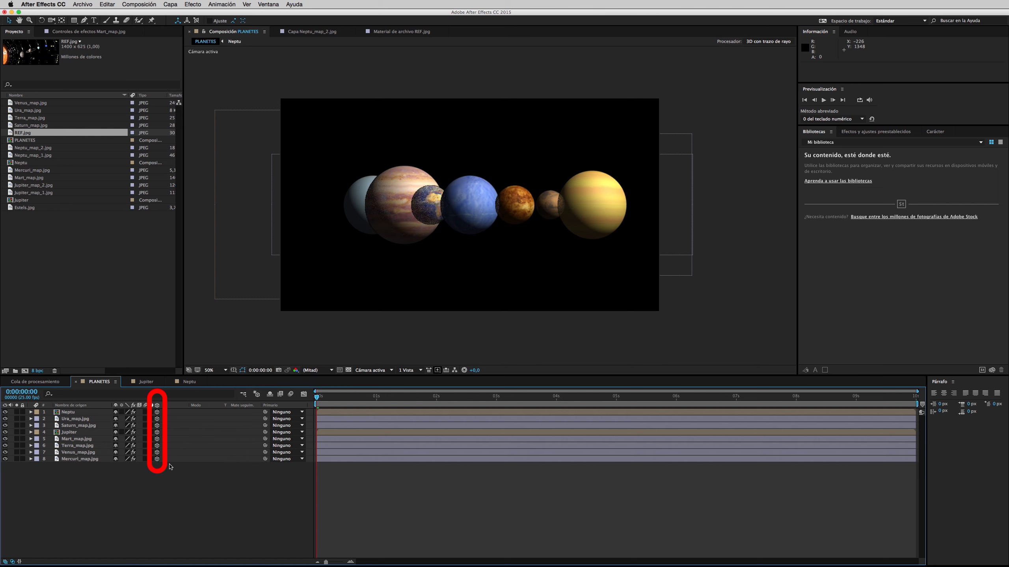
left_click(392, 370)
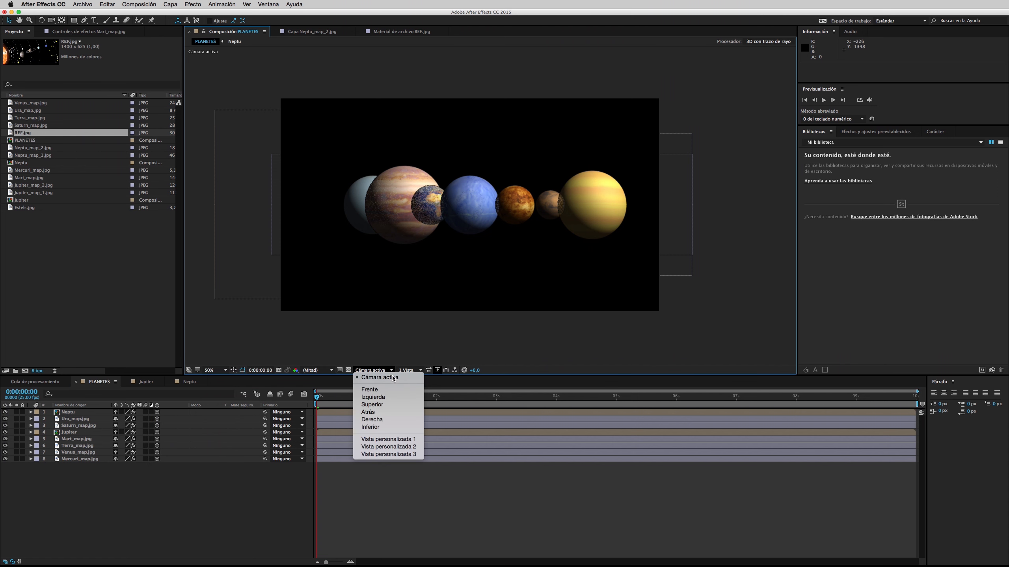
left_click(389, 439)
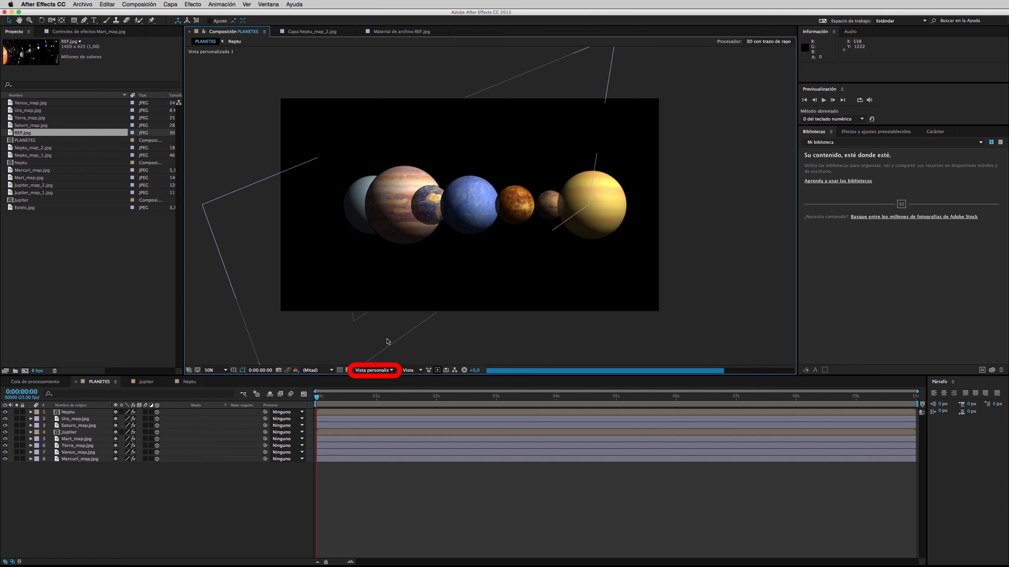
Step: Add a two-node camera named Cámara 1 with the 50 mm preset
left_click(177, 6)
mouse_move(199, 15)
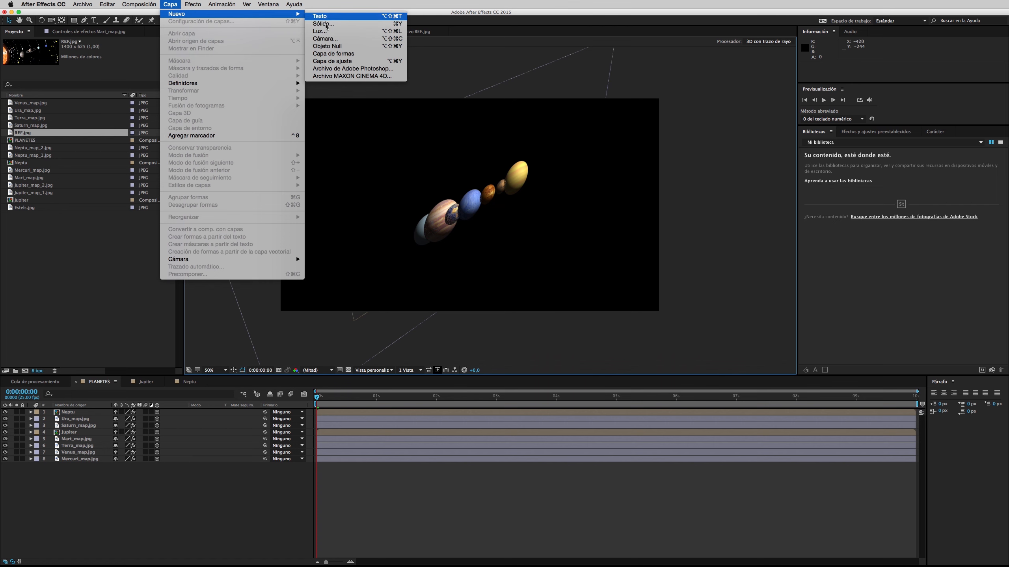
left_click(324, 39)
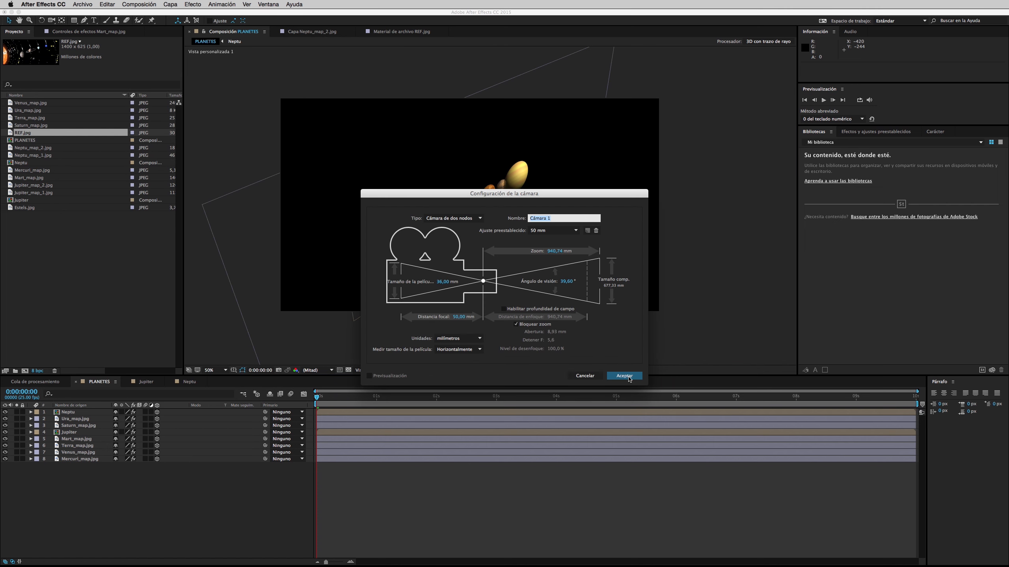
left_click(629, 376)
Step: Orbit the custom view to inspect the camera and planets, and return to the Cámara activa view
left_click_drag(52, 20, 75, 29)
left_click_drag(510, 234, 469, 223)
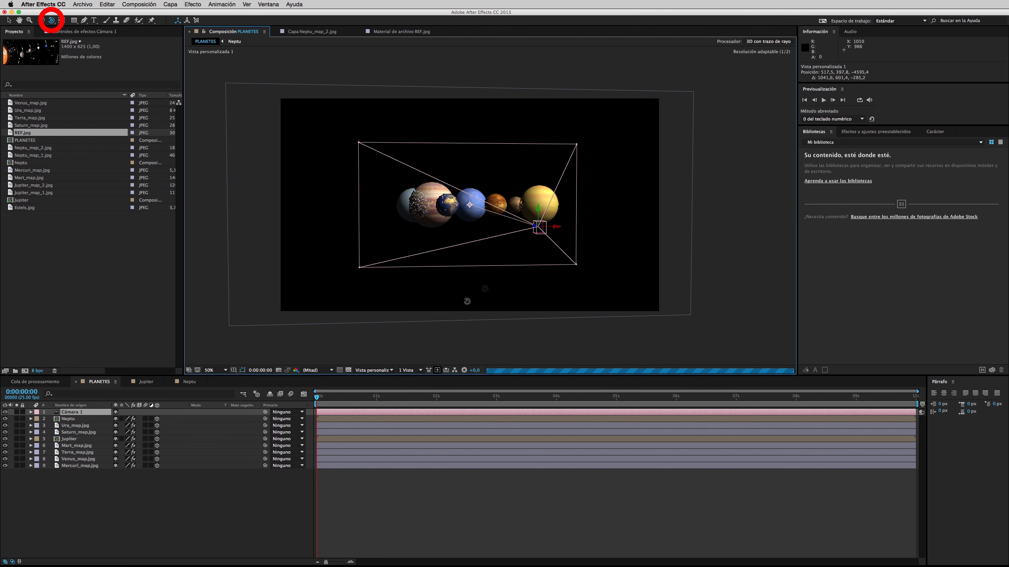
left_click(373, 370)
left_click(373, 378)
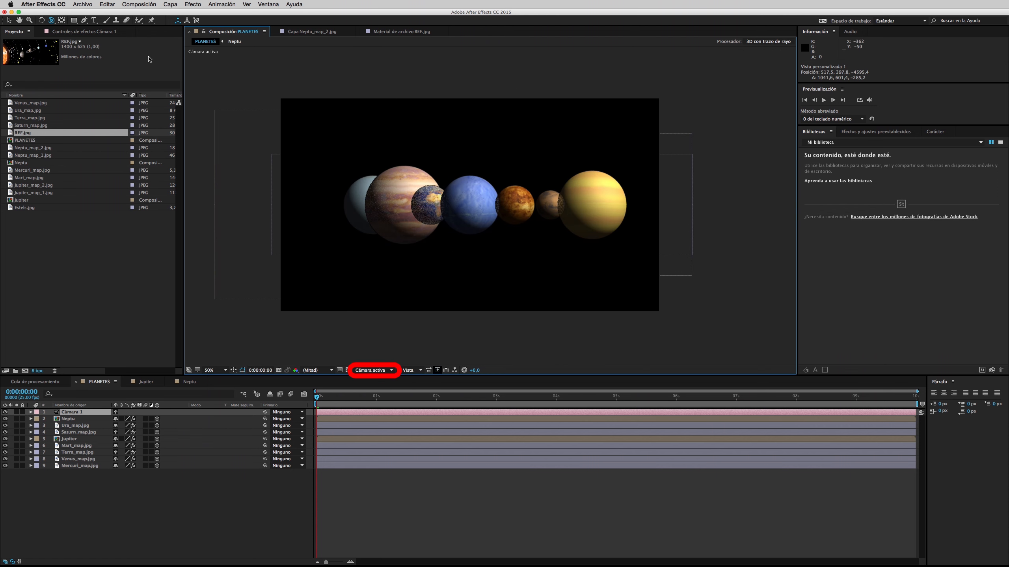
key("v")
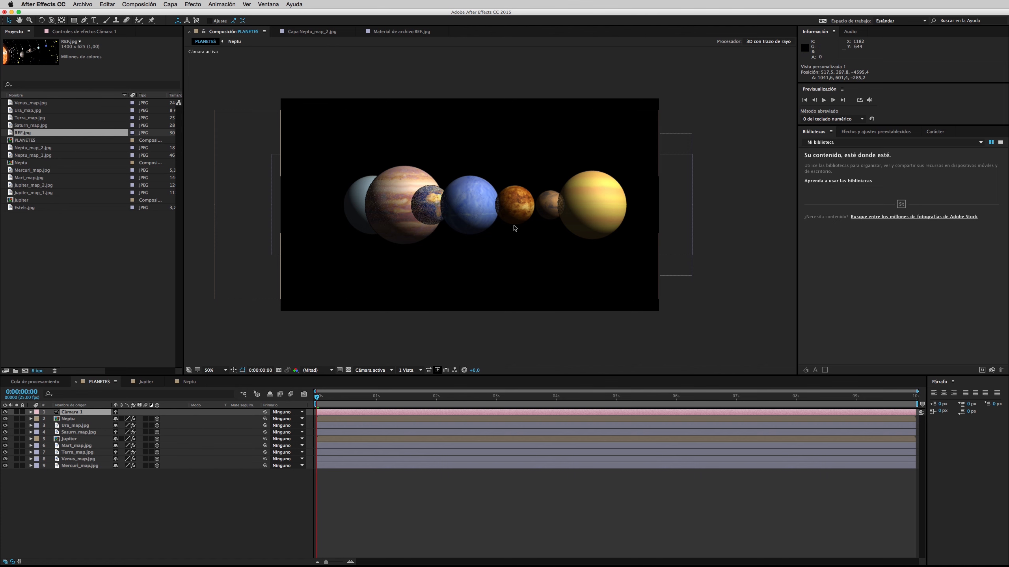
Step: Inspect the planets at 100% zoom and split the composition display into 2 Vistas: Horizontal
key("period")
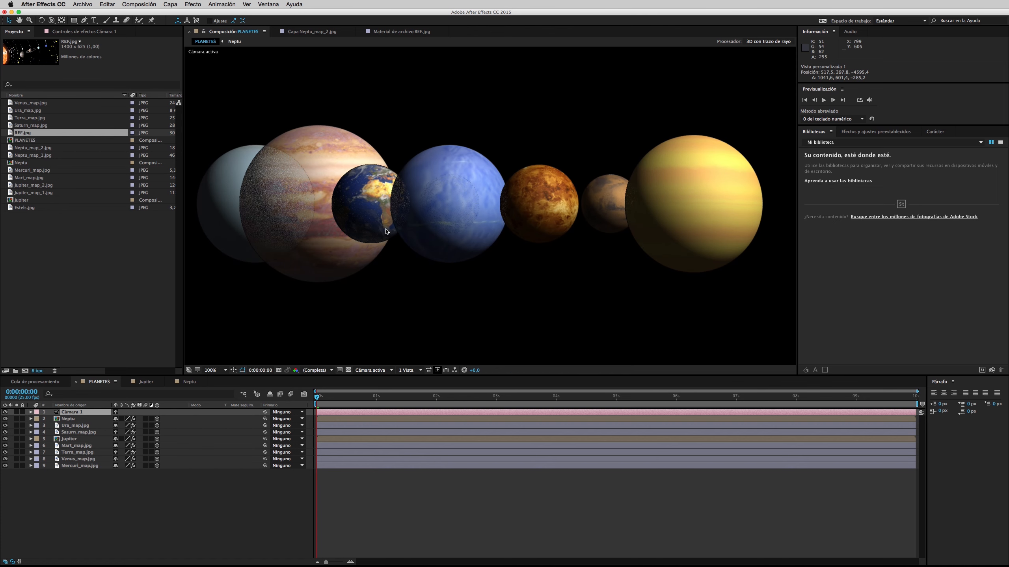
key("comma")
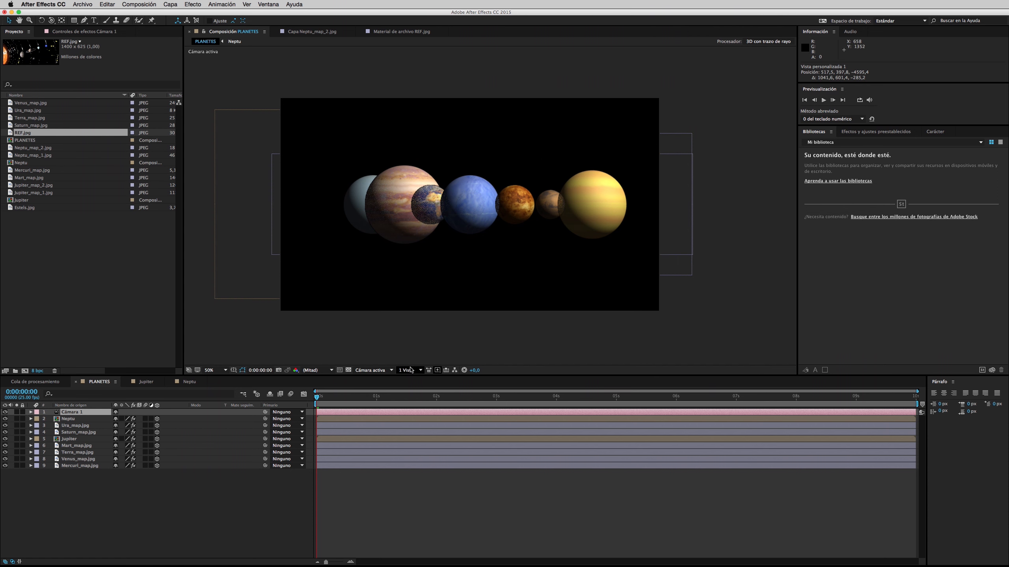
left_click(411, 370)
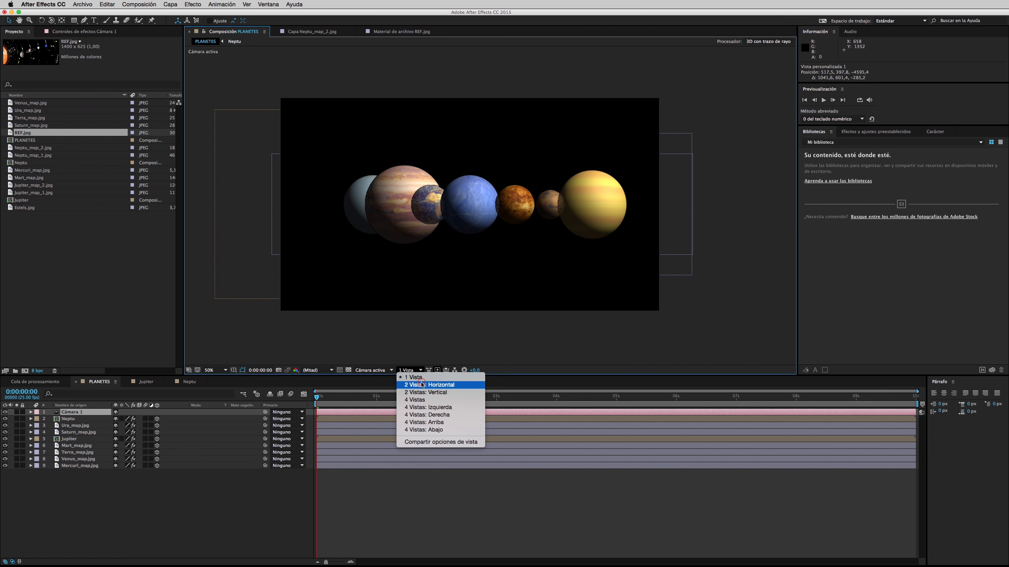
left_click(421, 384)
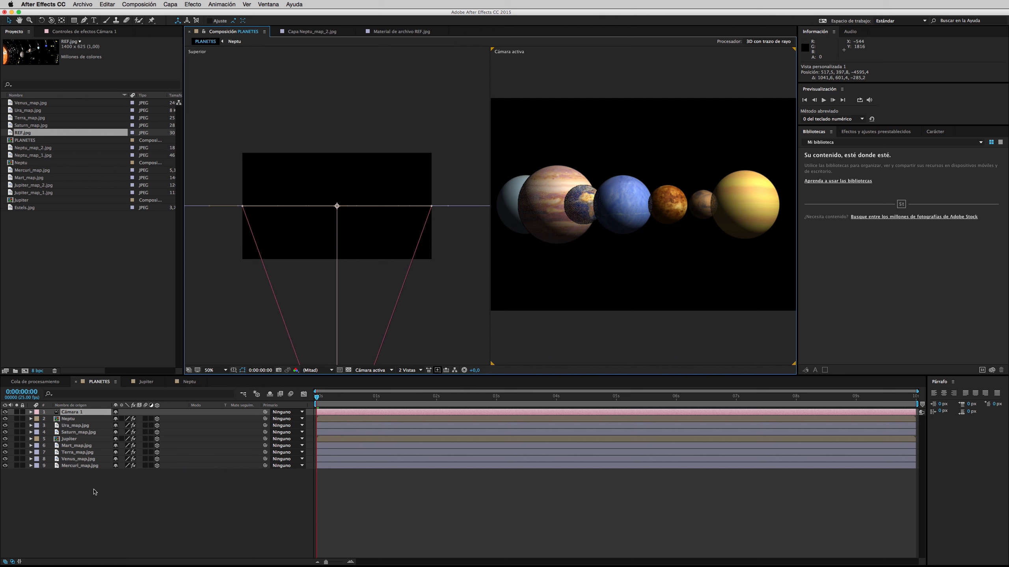
Step: Select Mercuri_map.jpg and reveal its Transformar properties to check the position
left_click(82, 466)
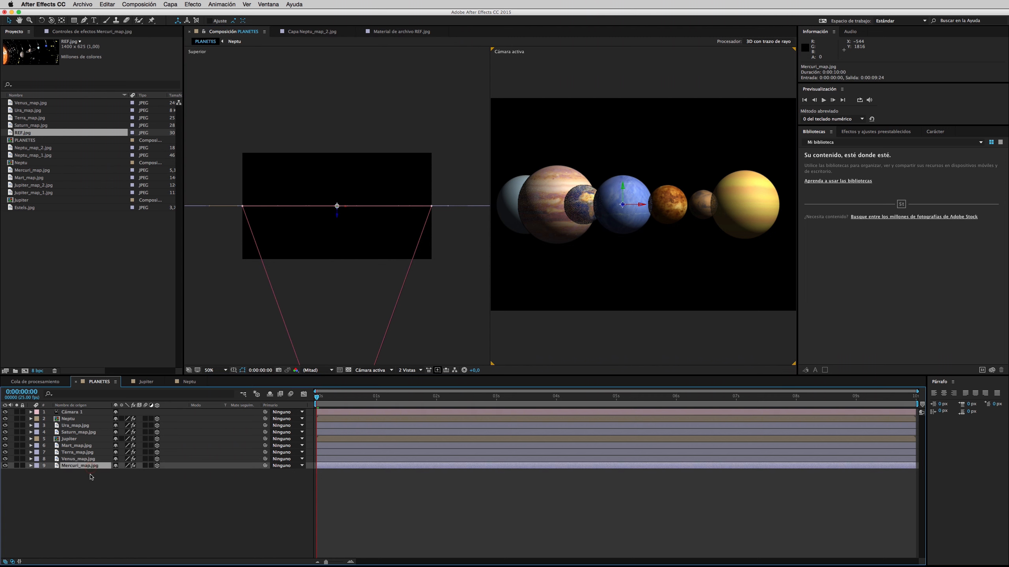
left_click(30, 466)
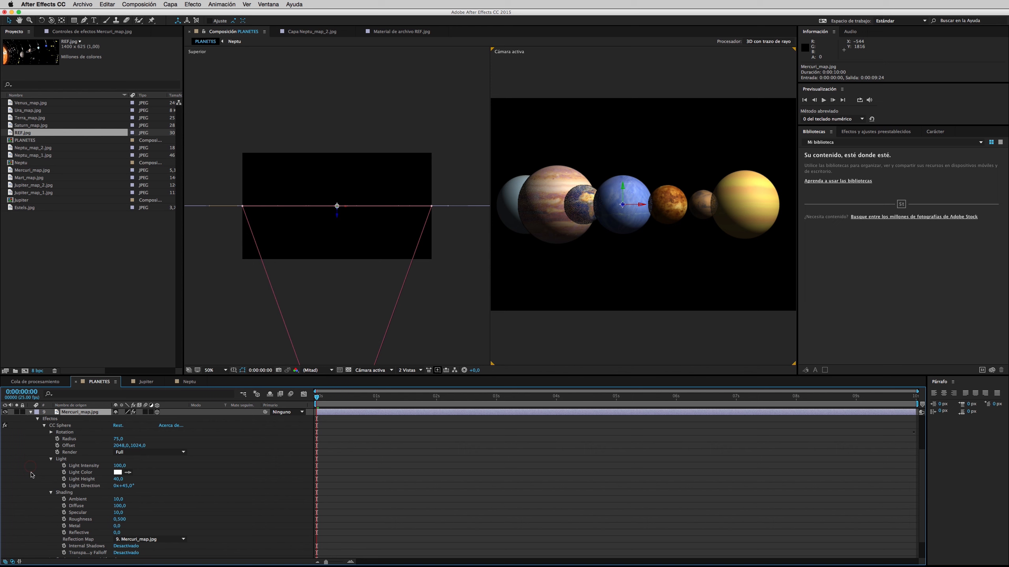
left_click(45, 427)
left_click(37, 472)
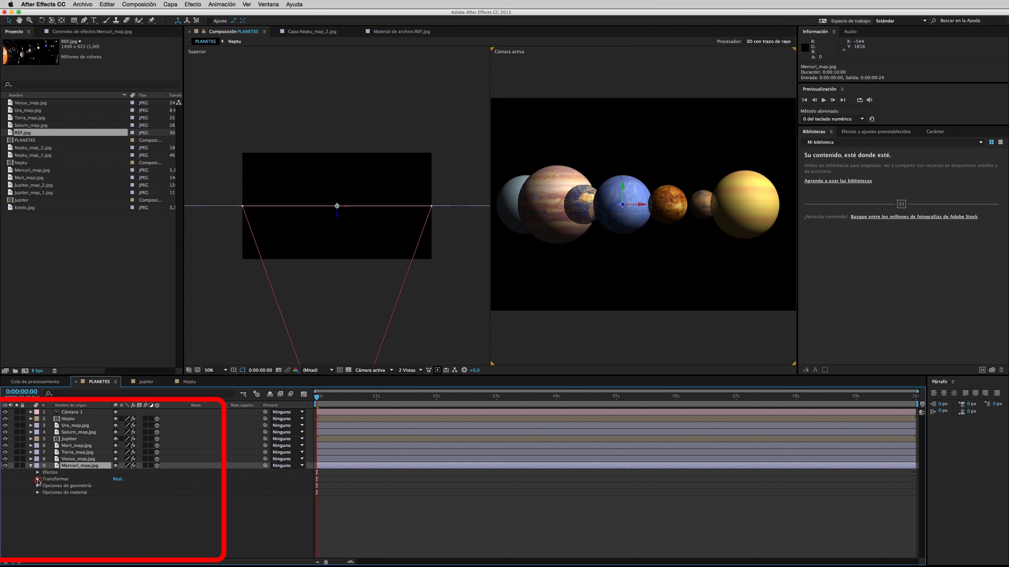
left_click(38, 480)
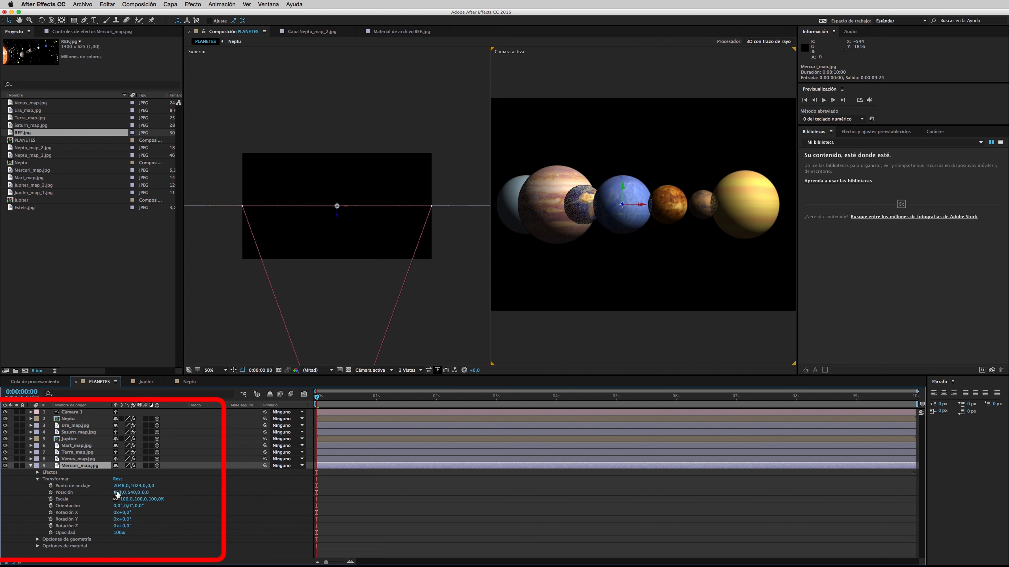
Step: Set the X position of the Venus_map.jpg layer to 960
left_click(31, 459)
left_click(38, 419)
left_click(38, 473)
left_click(119, 486)
type("960")
key("Return")
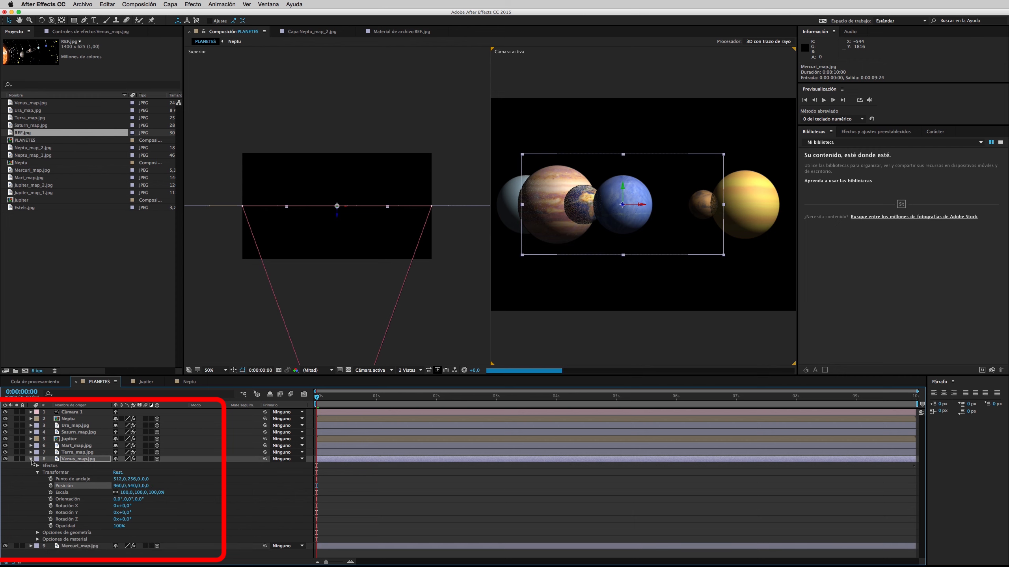
left_click(31, 459)
Step: Set the X position of the Terra_map.jpg layer to 960
left_click(31, 453)
left_click(38, 419)
left_click(38, 466)
left_click(121, 480)
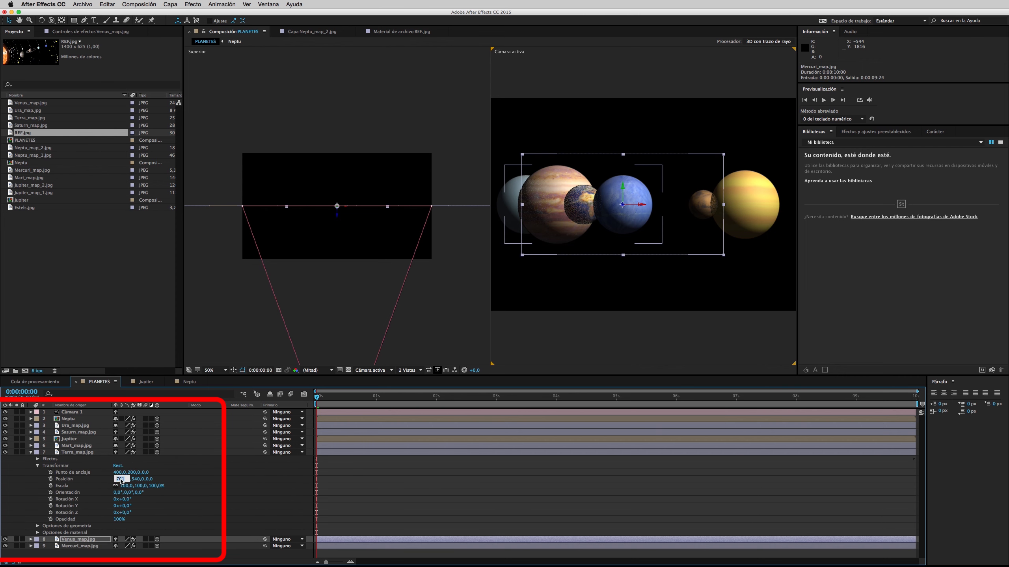
type("960")
key("Return")
left_click(31, 453)
Step: Set the X position of the Mart_map.jpg layer to 960
left_click(31, 445)
left_click(38, 419)
left_click(38, 459)
left_click(121, 473)
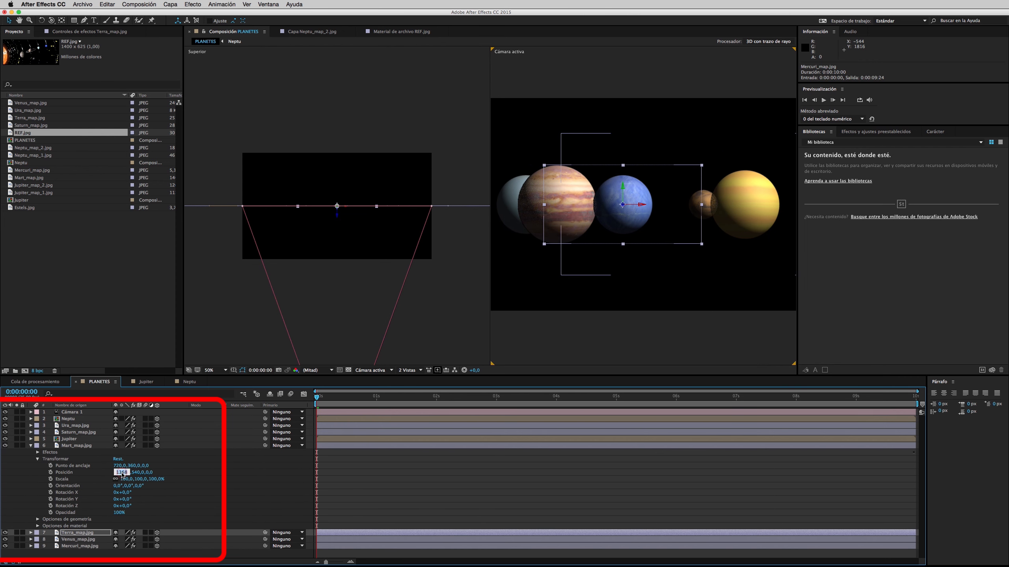
type("960")
key("Return")
left_click(31, 446)
Step: Set the X position of the Jupiter layer to 960
left_click(32, 439)
left_click(37, 446)
left_click(38, 453)
left_click(119, 465)
type("960")
key("Return")
left_click(31, 439)
Step: Set the X position of the Saturn_map.jpg layer to 960
left_click(32, 432)
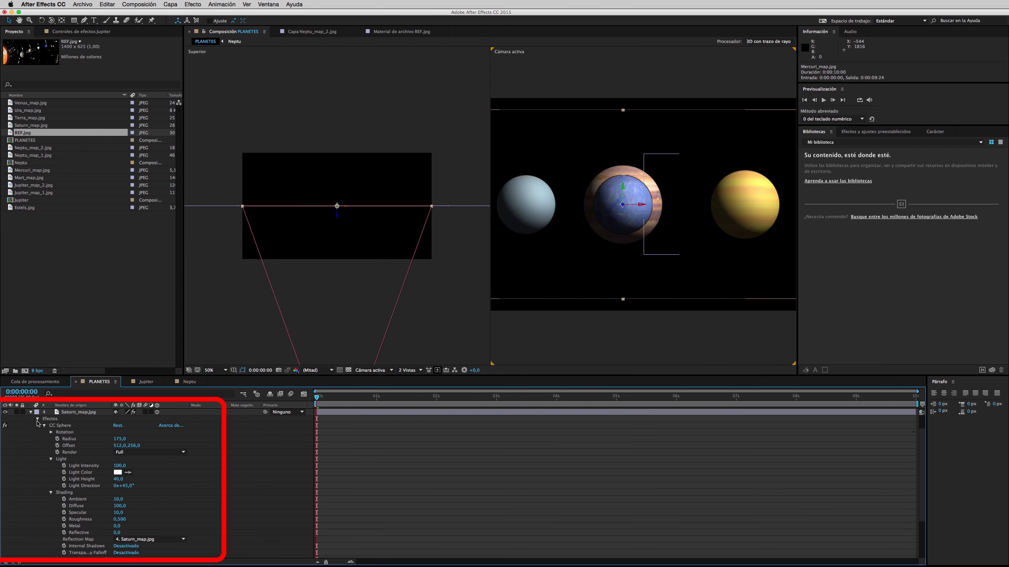
left_click(38, 419)
left_click(38, 446)
left_click(119, 460)
type("960")
key("Return")
left_click(31, 432)
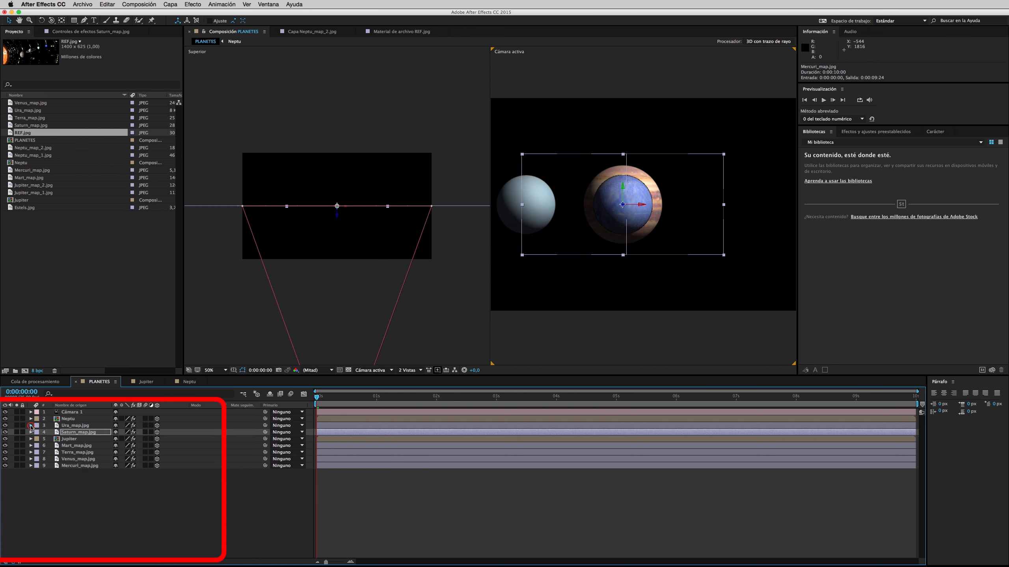
Step: Set the X position of the Ura_map.jpg layer to 960
left_click(31, 426)
left_click(37, 432)
left_click(38, 439)
left_click(119, 453)
type("960")
key("Return")
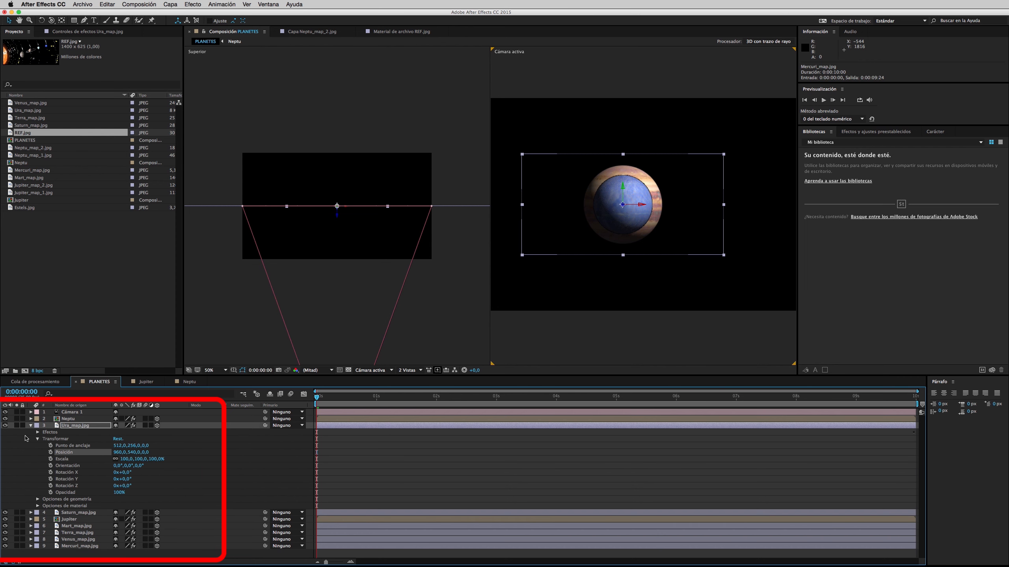
left_click(31, 425)
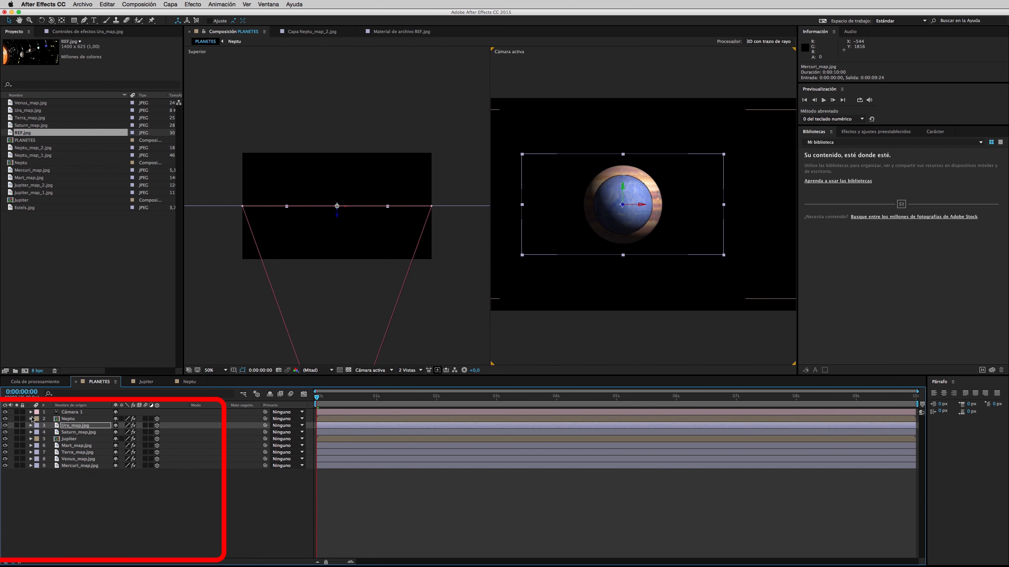
Step: Inspect the stacked planets from Vista personalizada 1 by orbiting slightly, and return to the Cámara activa view
left_click(366, 372)
left_click(373, 440)
left_click(51, 20)
mouse_move(647, 229)
left_mouse_down()
mouse_move(659, 235)
mouse_move(737, 214)
mouse_move(644, 227)
left_mouse_up()
left_click(373, 370)
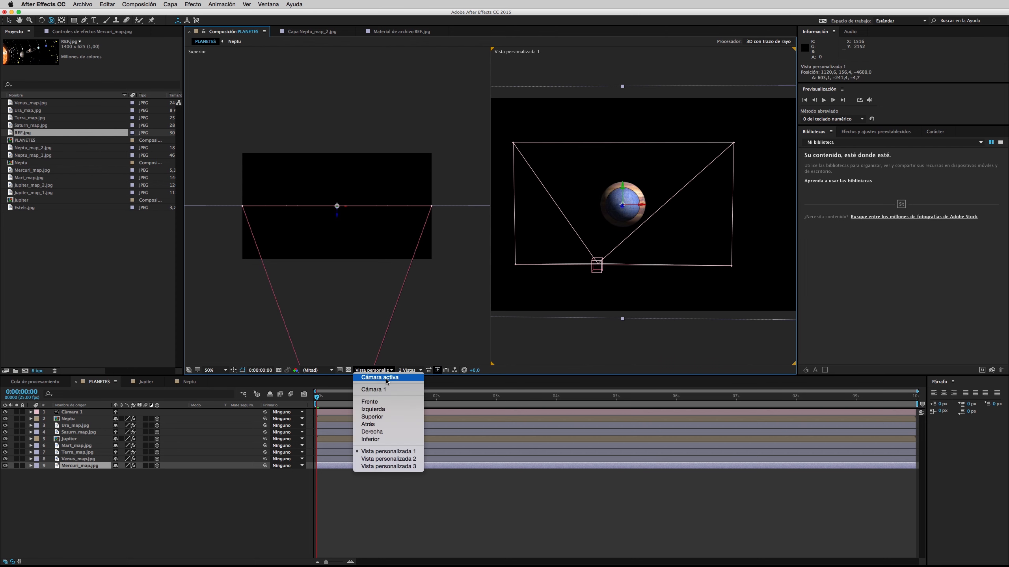
left_click(387, 380)
Step: Hide the planet layers one by one from Neptu to Venus to inspect those behind, and show them all again
left_click(5, 419)
left_click(5, 425)
left_click(5, 432)
left_click(5, 439)
left_click(5, 446)
left_click(5, 453)
left_click(6, 459)
left_click_drag(5, 459, 5, 419)
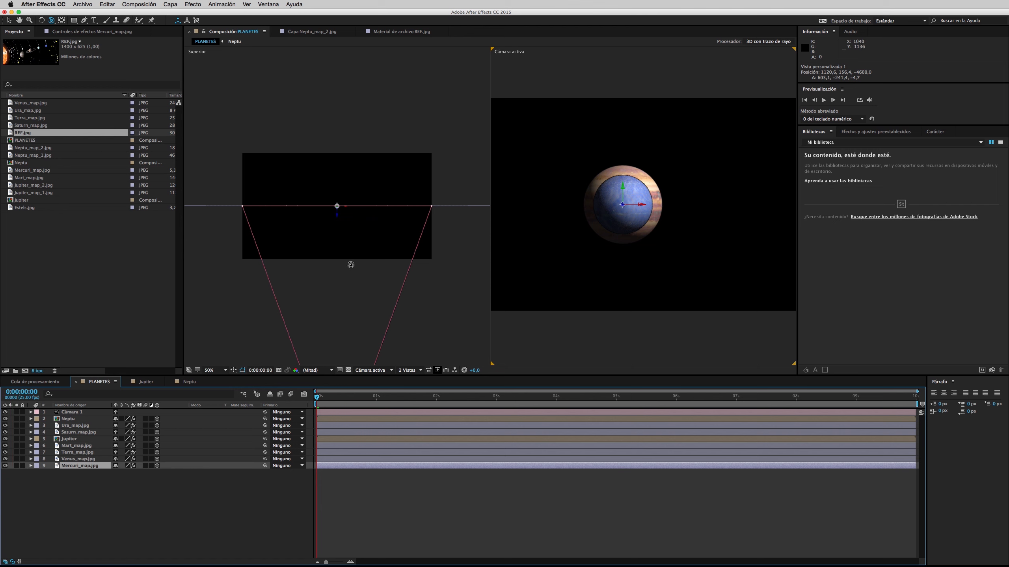
Step: Move the Mercuri_map.jpg layer toward the camera to a Z position of about -540
left_click(9, 20)
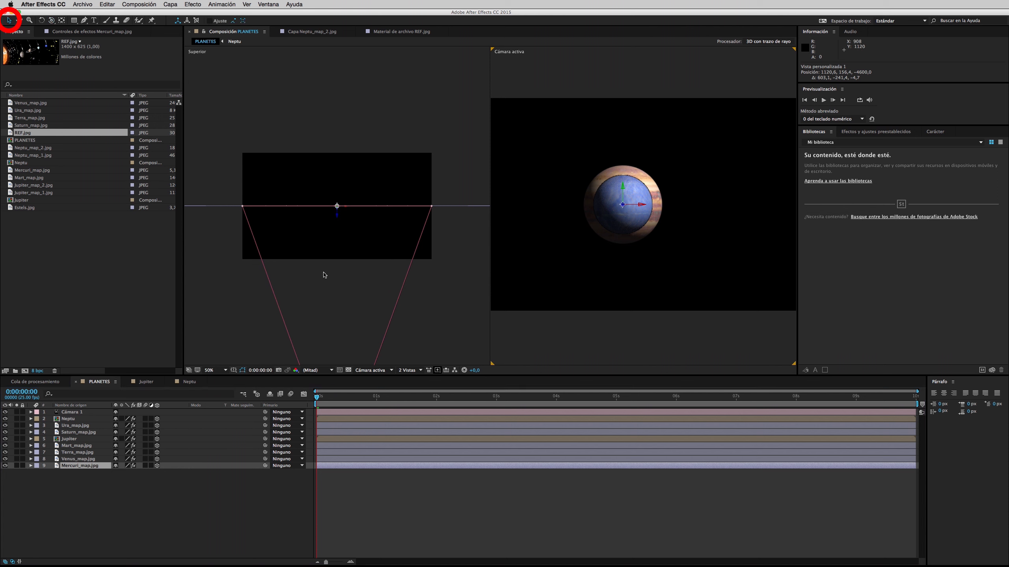
left_click(31, 466)
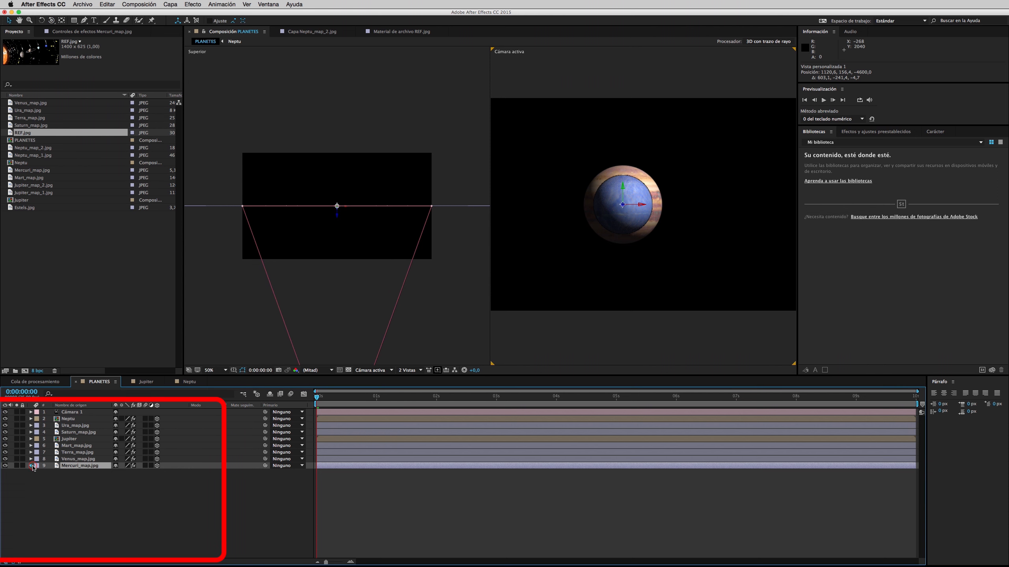
left_click(37, 479)
left_click_drag(145, 493, 50, 493)
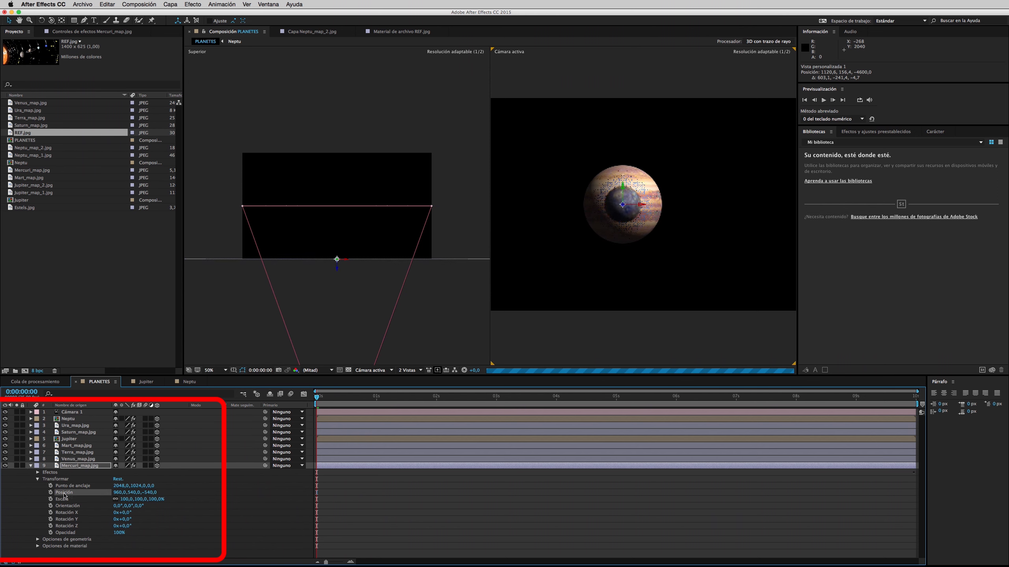
left_click(31, 466)
Step: Move the Jupiter layer away from the camera to a Z position of about 542
left_click(31, 439)
left_click_drag(148, 467, 359, 470)
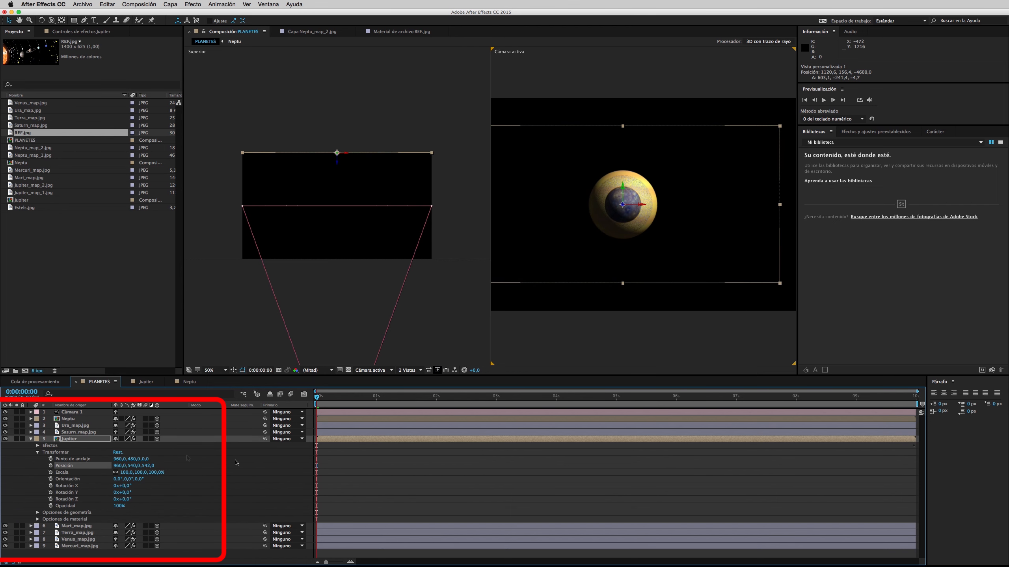
left_click(32, 439)
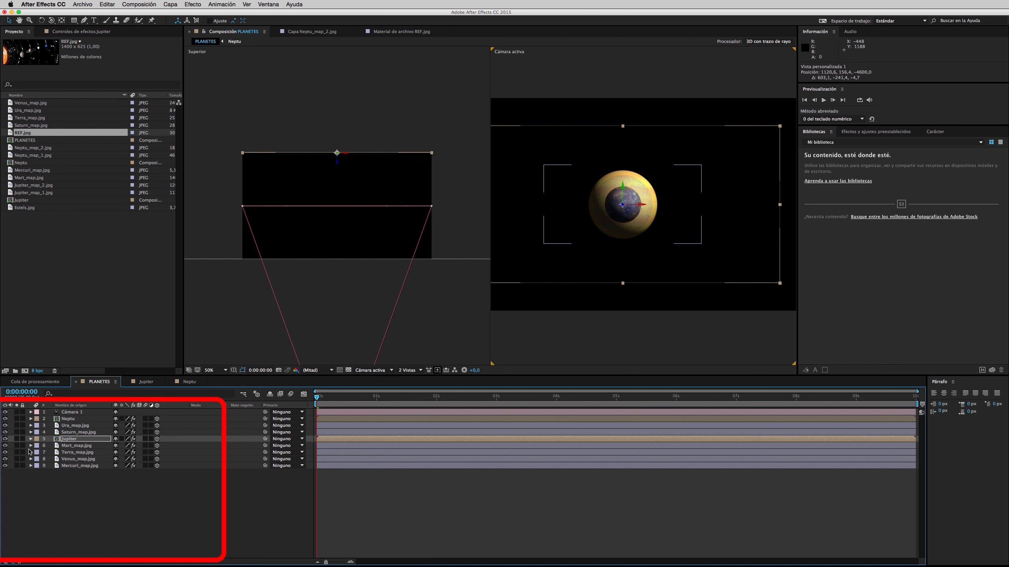
Step: Shift the Terra_map.jpg layer sideways to an X position of about 377, with the camera view at 25% zoom
left_click(31, 453)
left_click_drag(119, 481, 46, 479)
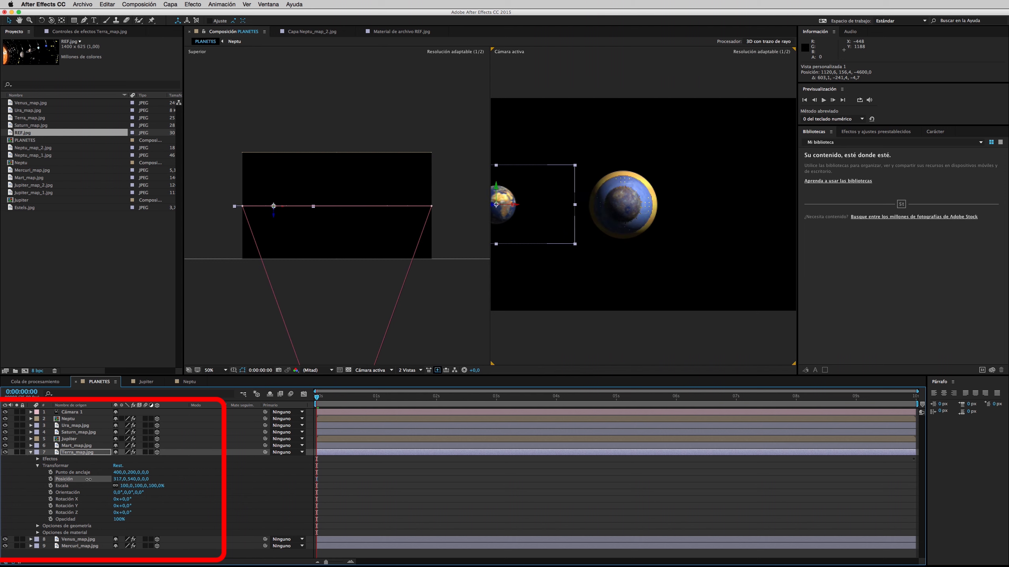
scroll(630, 318, "down", 2)
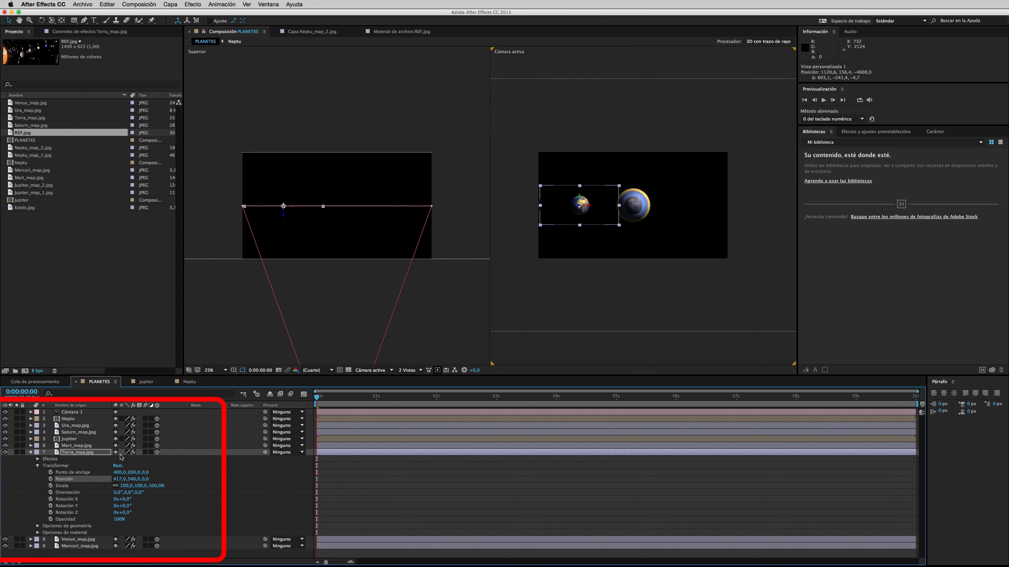
left_click_drag(119, 481, 98, 477)
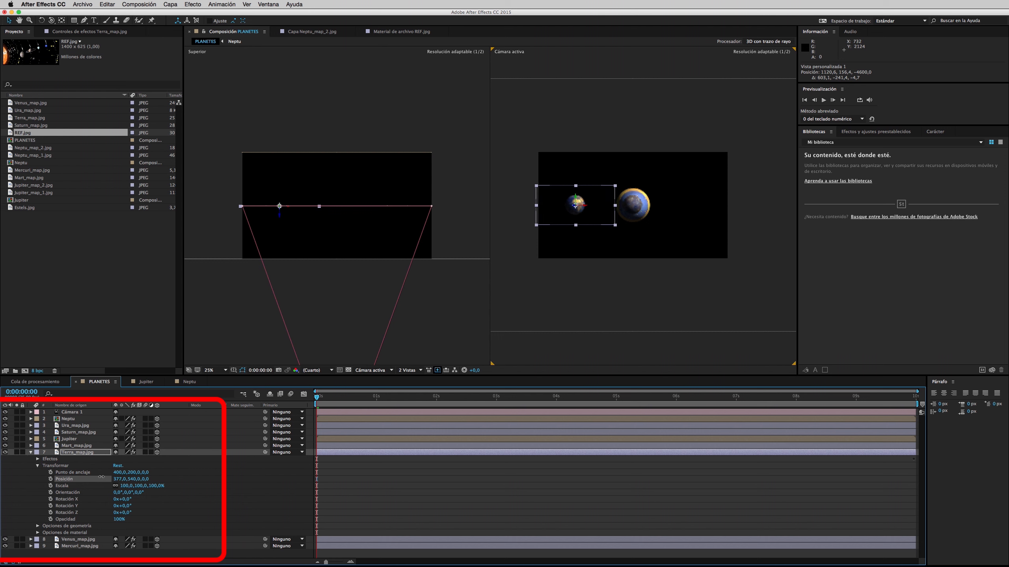
left_click(31, 452)
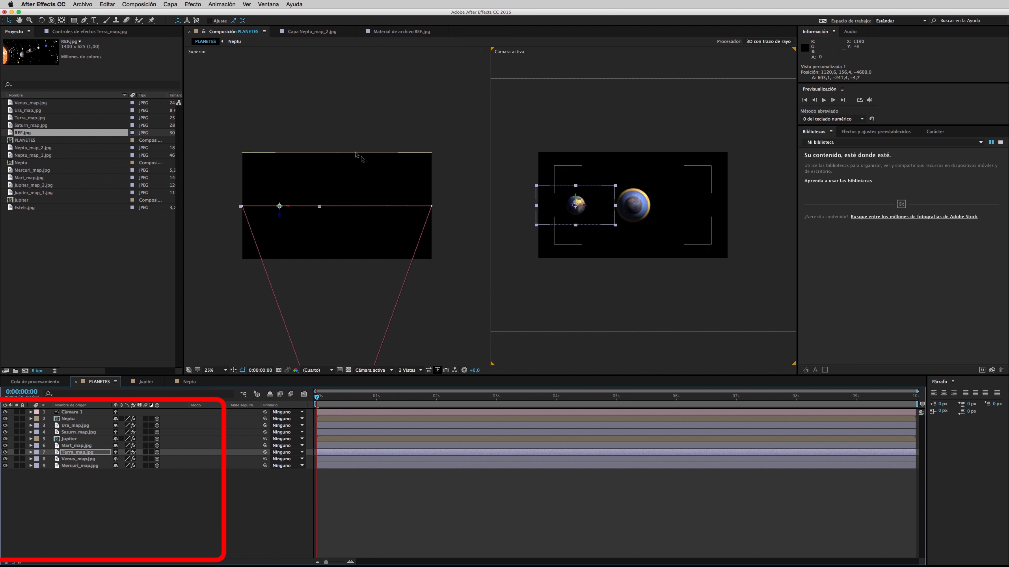
Step: Shift the Ura_map.jpg layer sideways to an X position of about 1423
left_click(31, 425)
left_click_drag(115, 453, 307, 461)
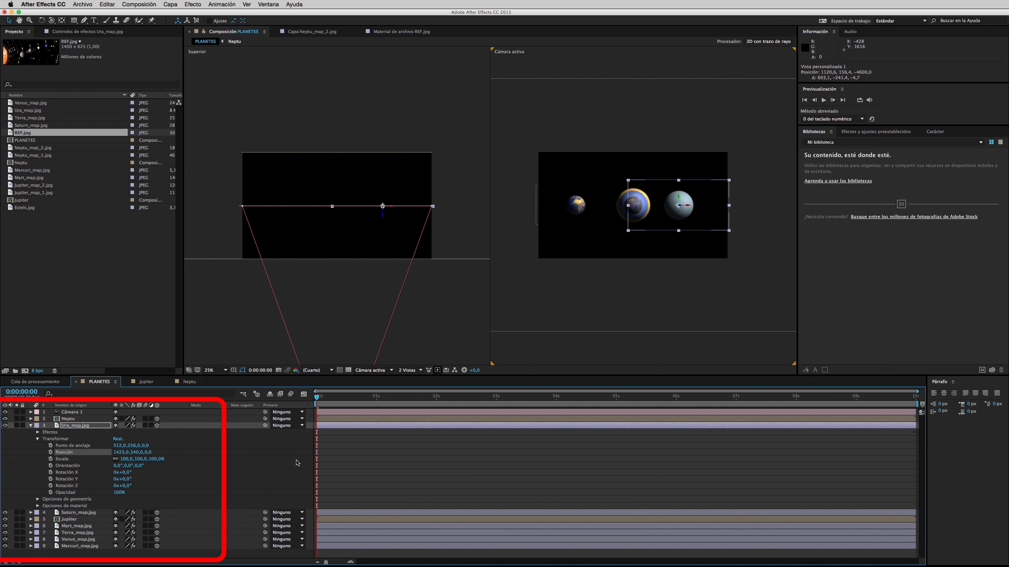
left_click(31, 426)
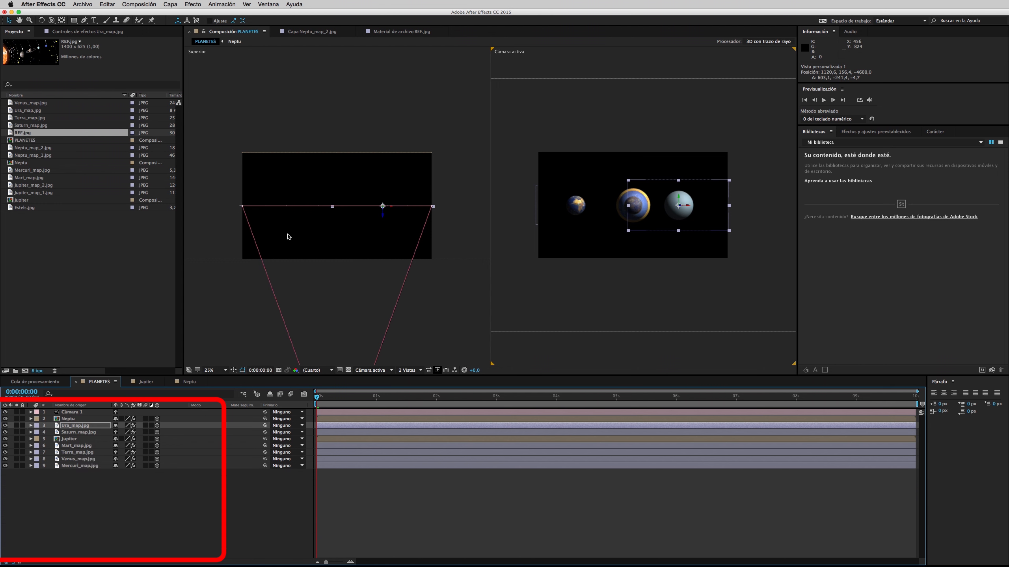
Step: Reposition the Venus_map.jpg layer to about X 533 and Z -266
left_click(31, 459)
left_click_drag(116, 486, 39, 486)
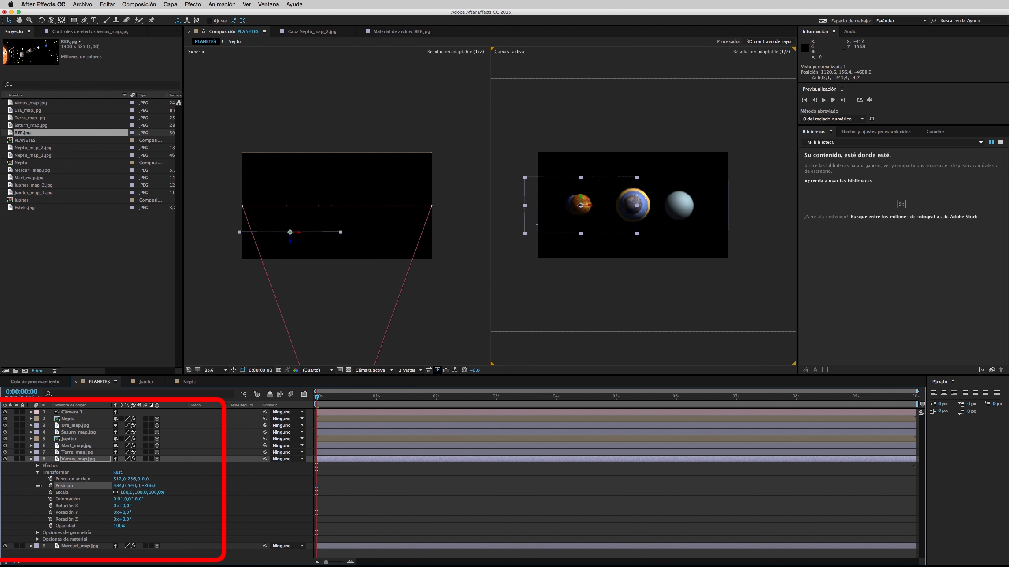
left_click_drag(117, 486, 139, 490)
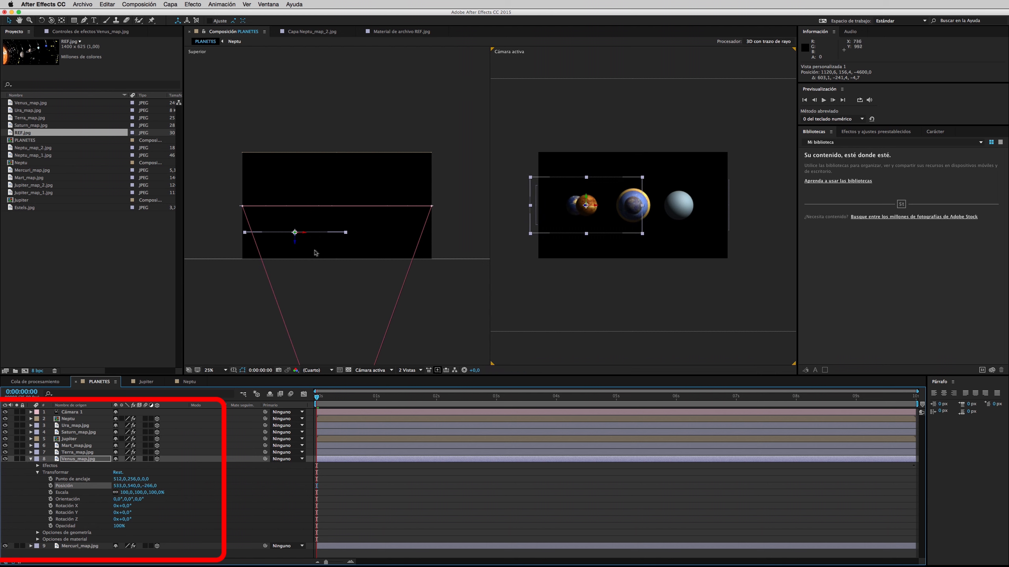
left_click(31, 460)
Step: Reposition the Mart_map.jpg layer to about X 511 and Z 266
left_click(31, 446)
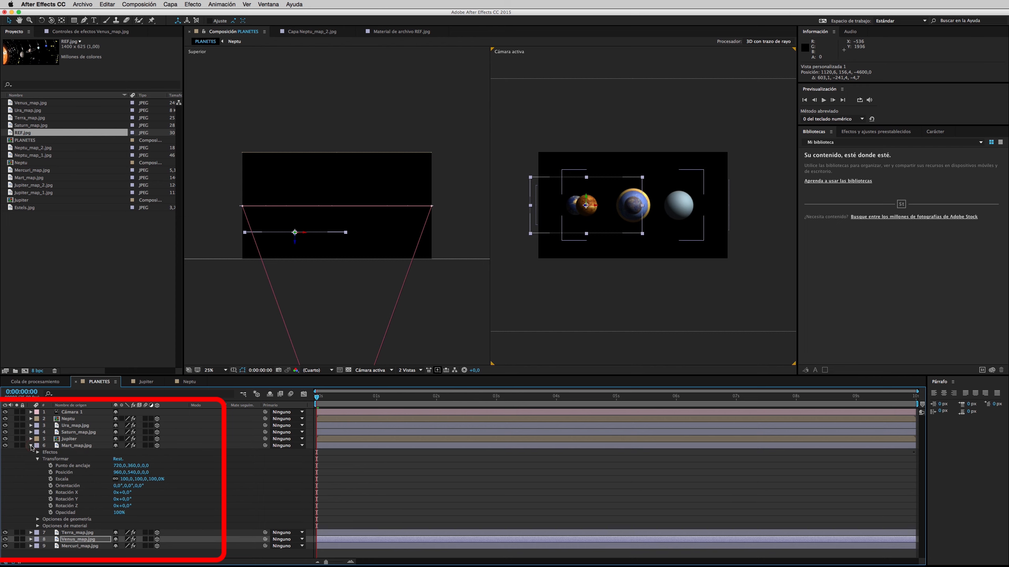
left_click_drag(120, 473, 62, 473)
left_click_drag(147, 473, 286, 473)
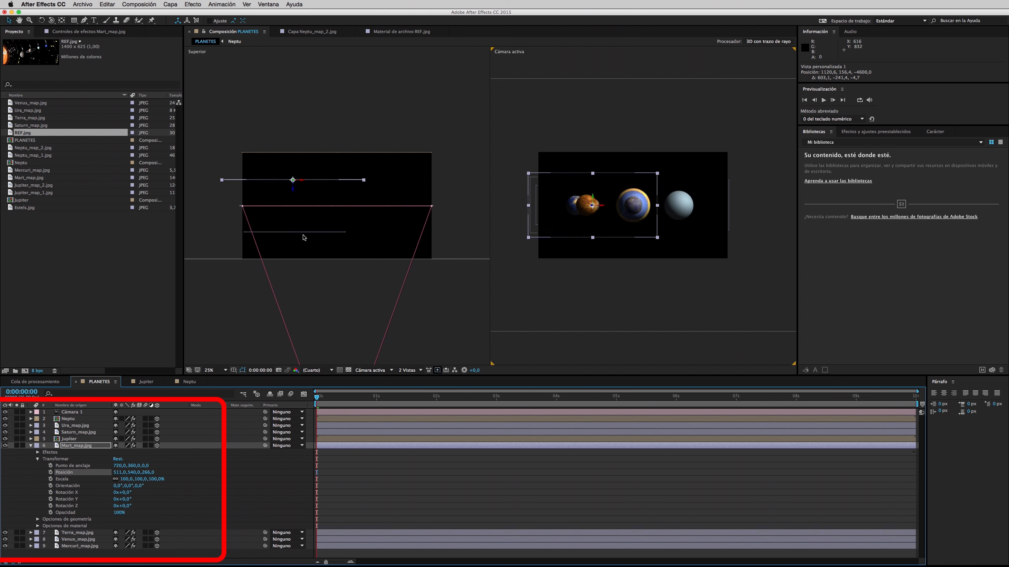
left_click(31, 446)
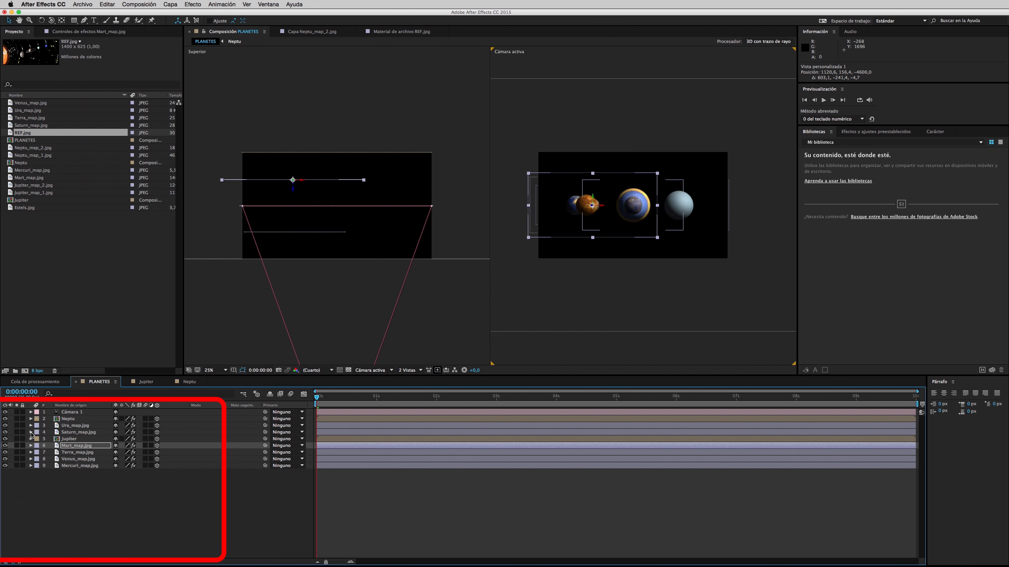
Step: Reposition the Saturn_map.jpg layer to about X 1452 and Z 271
left_click(31, 432)
left_click(115, 459)
left_click_drag(148, 459, 235, 473)
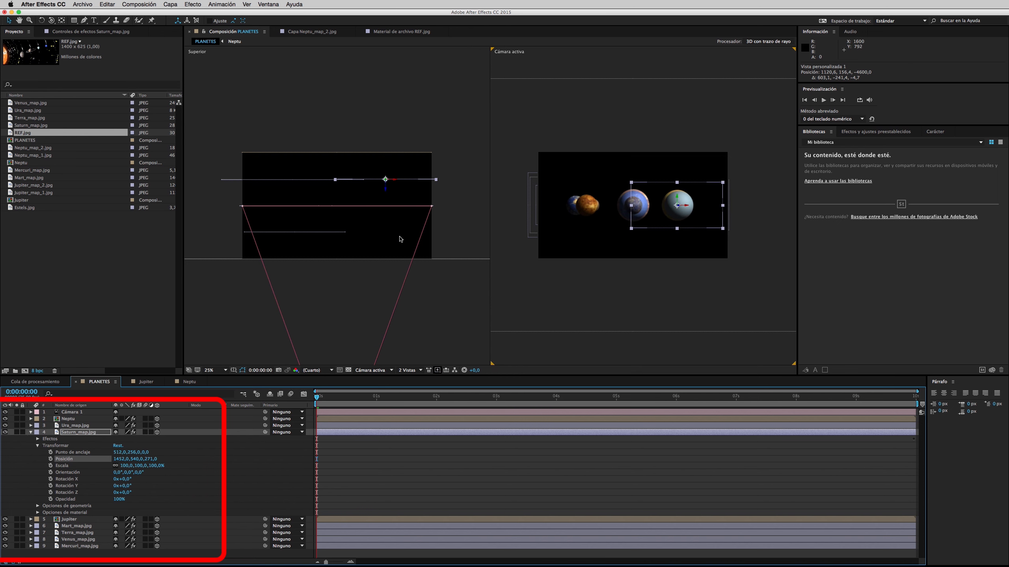
left_click(32, 432)
Step: Reposition the Neptu layer in X and Z so it sits opposite Venus at about the same depth
left_click(32, 419)
left_click(115, 445)
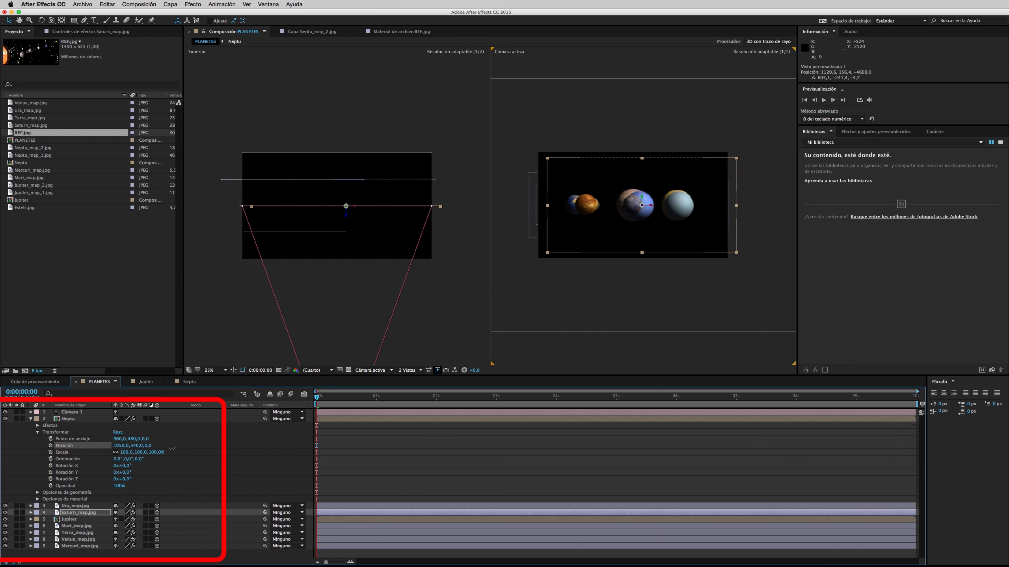
left_click_drag(146, 446, 86, 449)
left_click(30, 418)
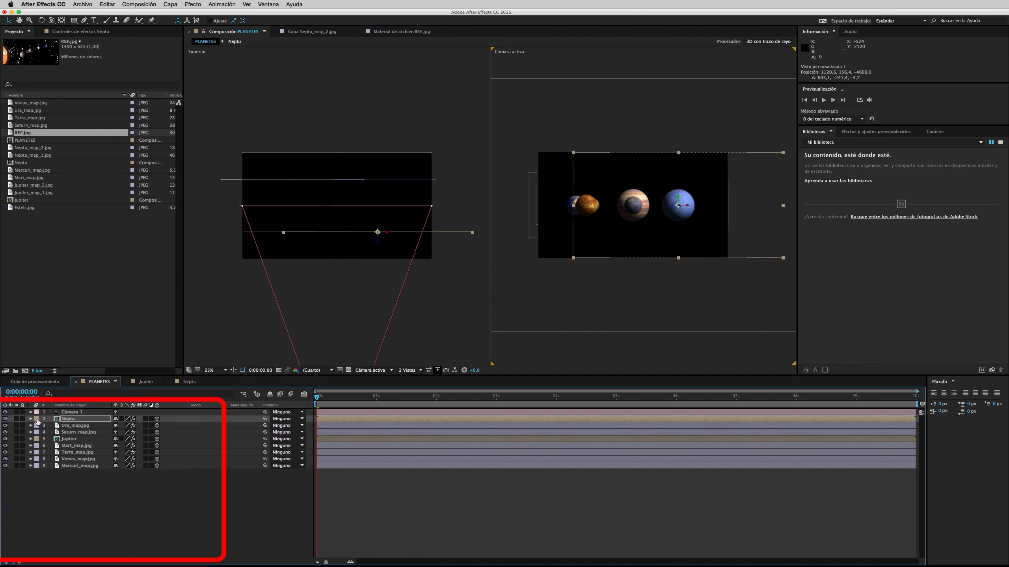
Step: Show Vista personalizada 1 and orbit it to examine the ring of planets from above
left_click(365, 371)
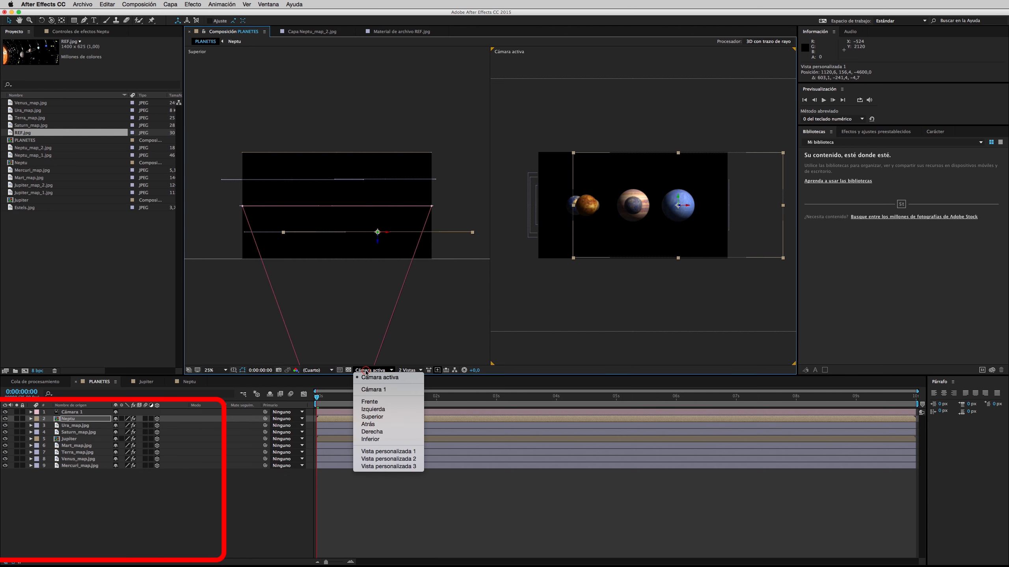
left_click(372, 453)
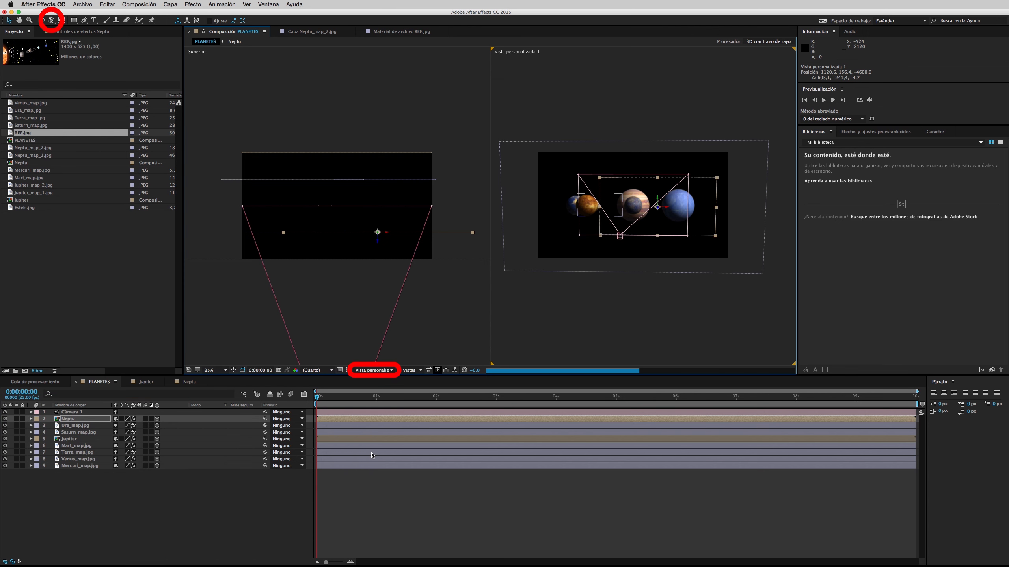
left_click(51, 21)
left_click_drag(636, 235, 637, 259)
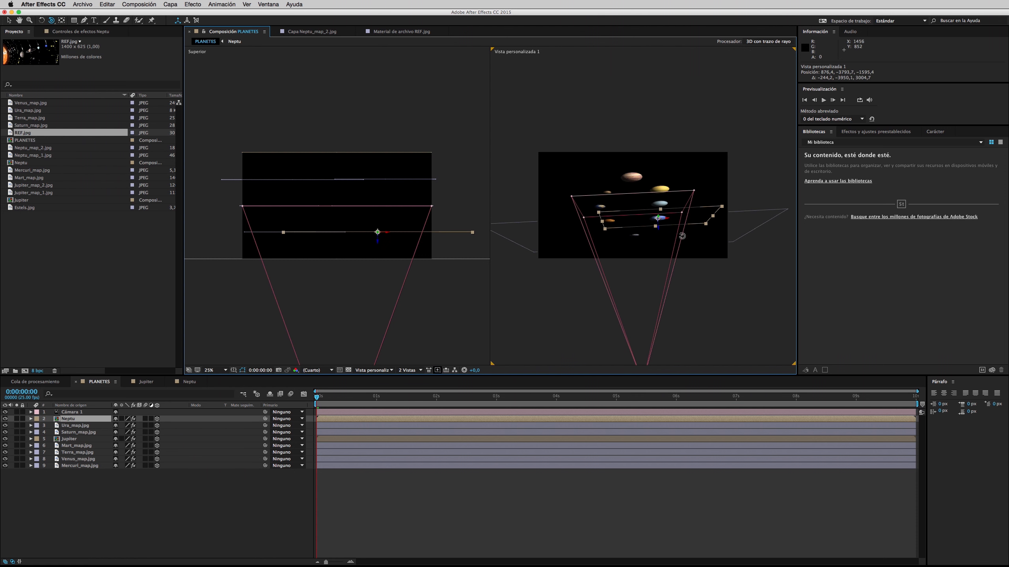
Step: Shift the Ura_map.jpg layer to about X 1563 and the Neptu layer to about X 1350
key("period")
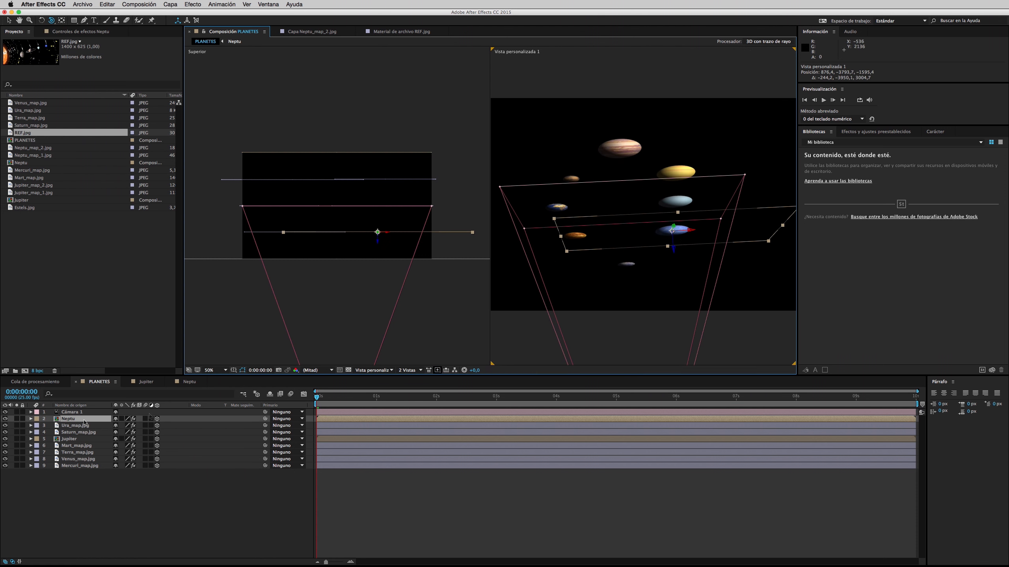
left_click(31, 425)
left_click_drag(118, 453, 175, 457)
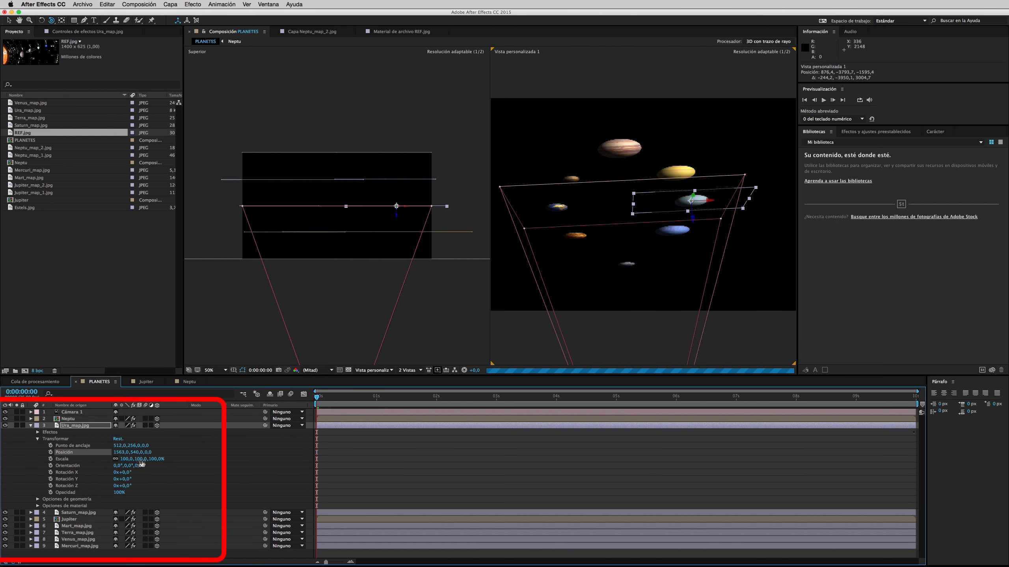
left_click(31, 426)
left_click(31, 419)
left_click_drag(118, 447, 118, 446)
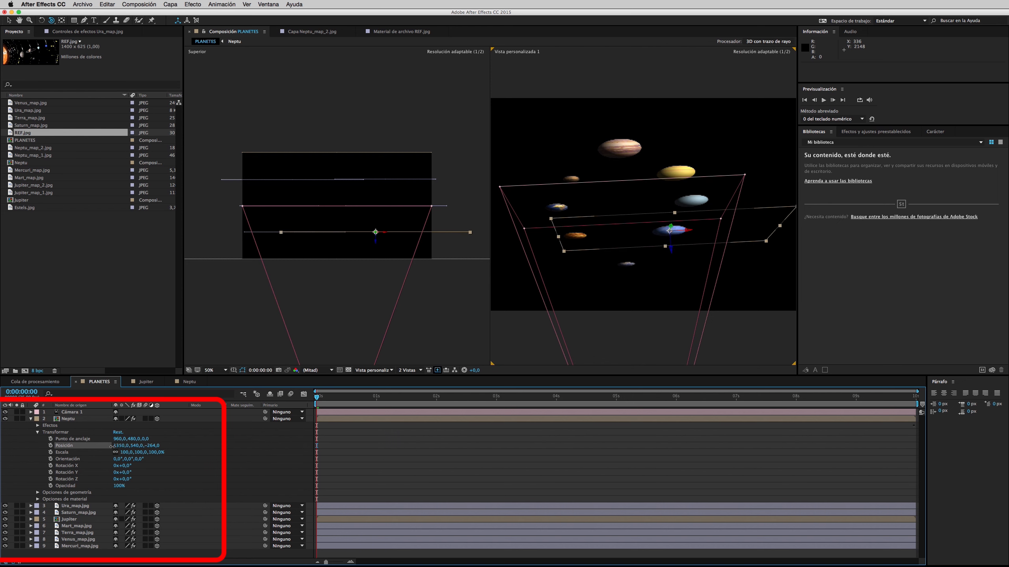
left_click(31, 420)
Step: Fine-tune the Ura_map.jpg layer's X position so it sits slightly farther out than Neptu, judging the ring from an orbited custom view
left_click(32, 425)
left_click_drag(119, 452, 141, 455)
mouse_move(607, 273)
left_mouse_down()
mouse_move(609, 282)
mouse_move(605, 269)
left_mouse_up()
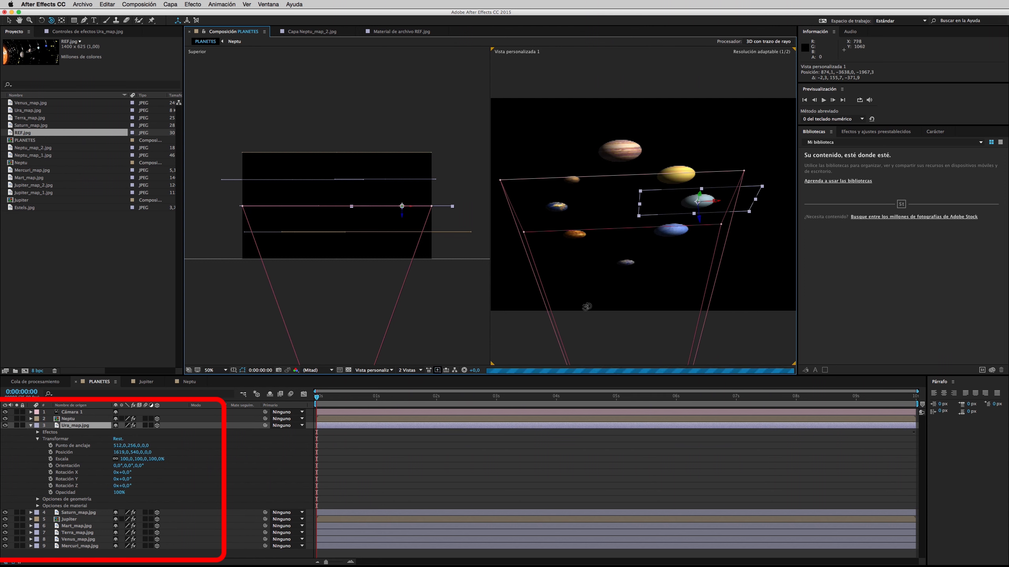
left_click_drag(620, 245, 633, 255)
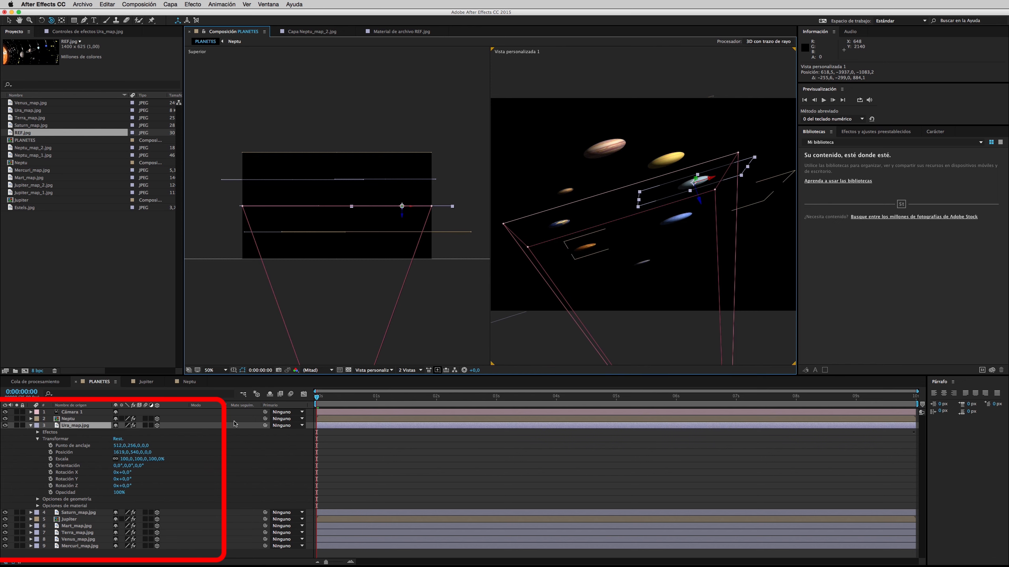
left_click_drag(122, 454, 101, 446)
left_click(31, 426)
Step: Move the Neptu layer to about X 1314 and the Venus_map.jpg layer to about X 562
left_click(31, 419)
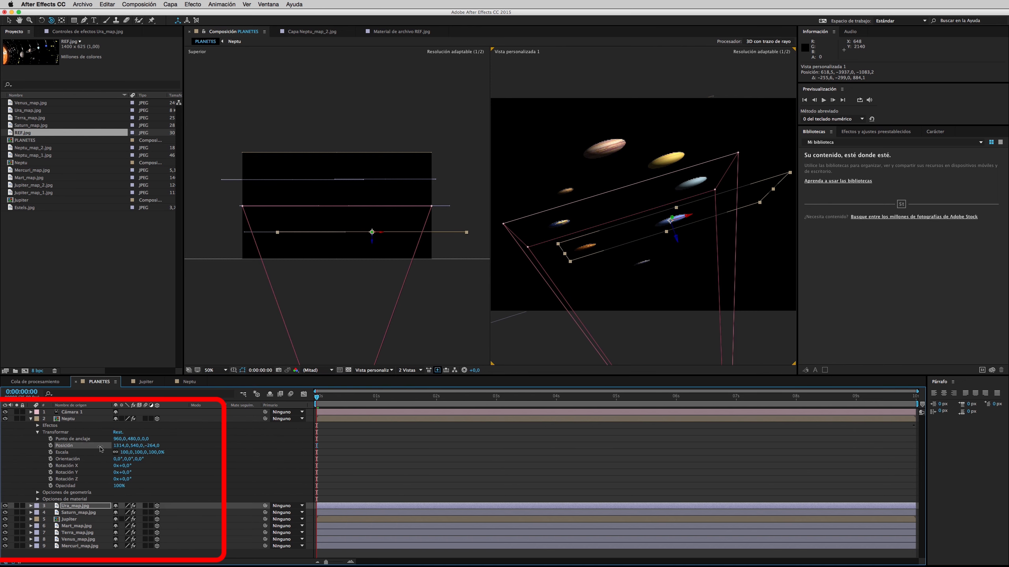
left_click(31, 419)
left_click(31, 459)
left_click_drag(116, 485, 119, 486)
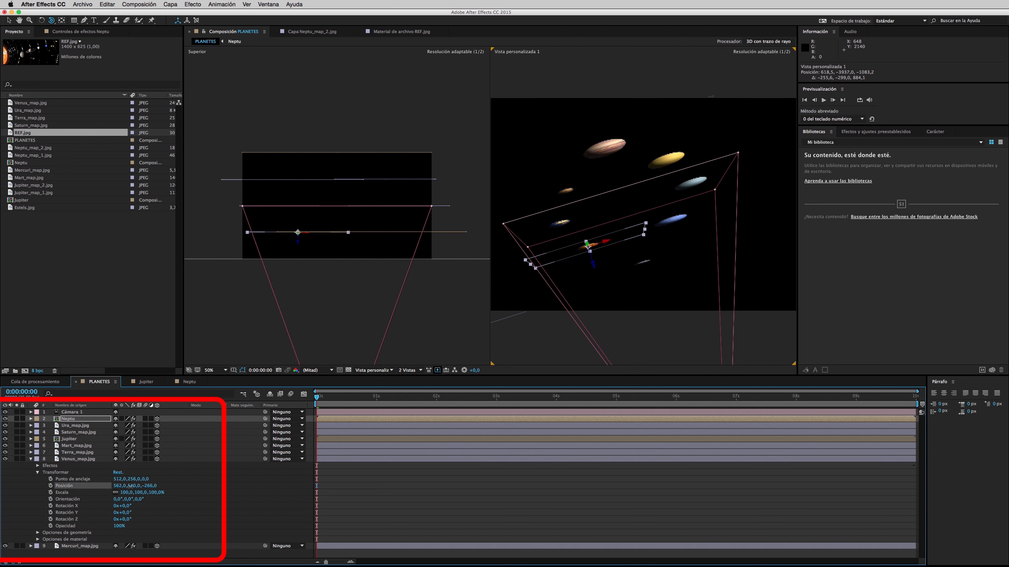
left_click(32, 459)
Step: Move the Saturn_map.jpg layer in to about X 1390
left_click(32, 432)
left_click(93, 460)
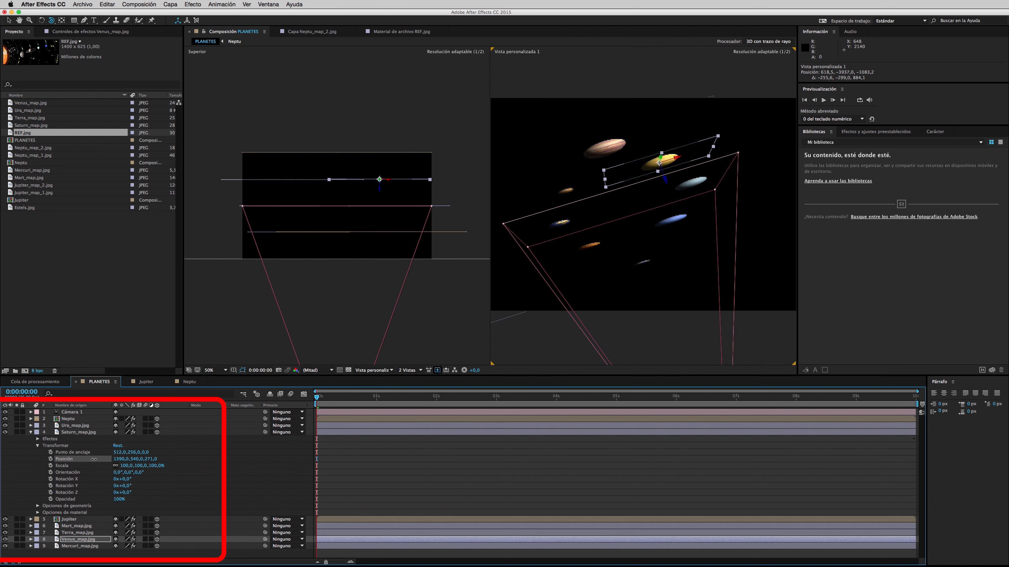
left_click(31, 432)
Step: Show a single Cámara activa view and preview the PLANETES composition
left_click(409, 371)
left_click(419, 377)
left_click(373, 370)
left_click(375, 377)
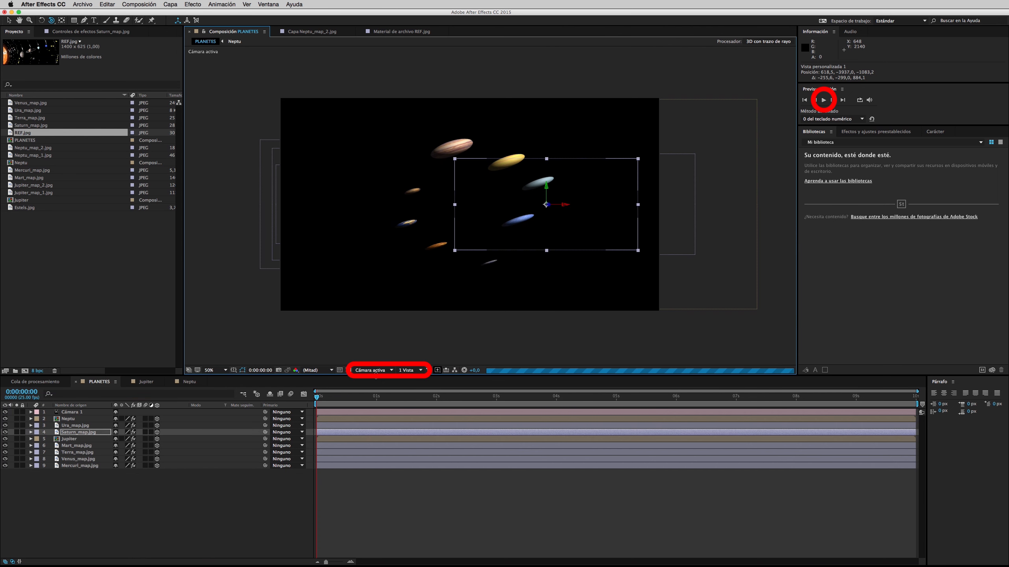
left_click(823, 100)
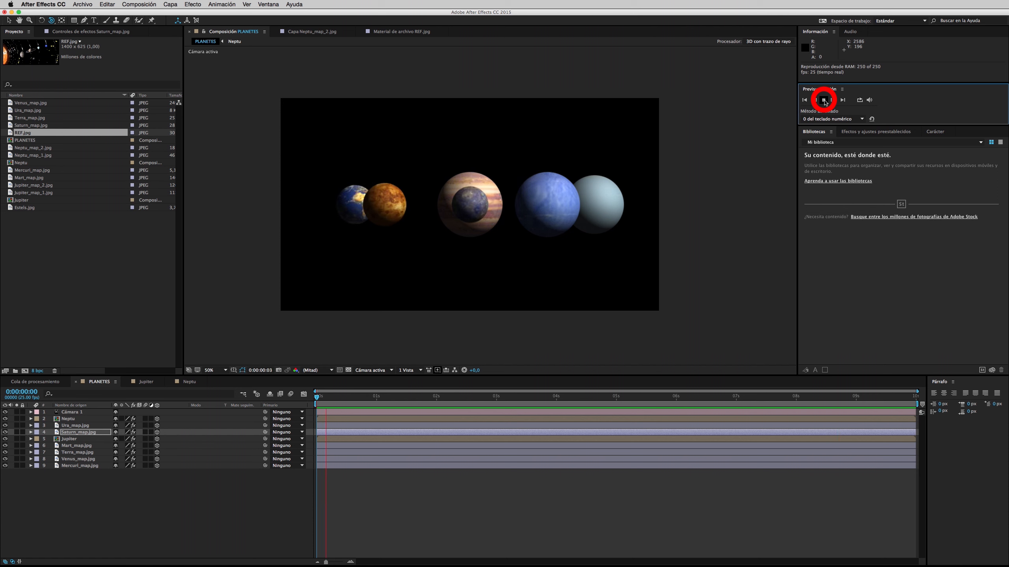
left_click(824, 100)
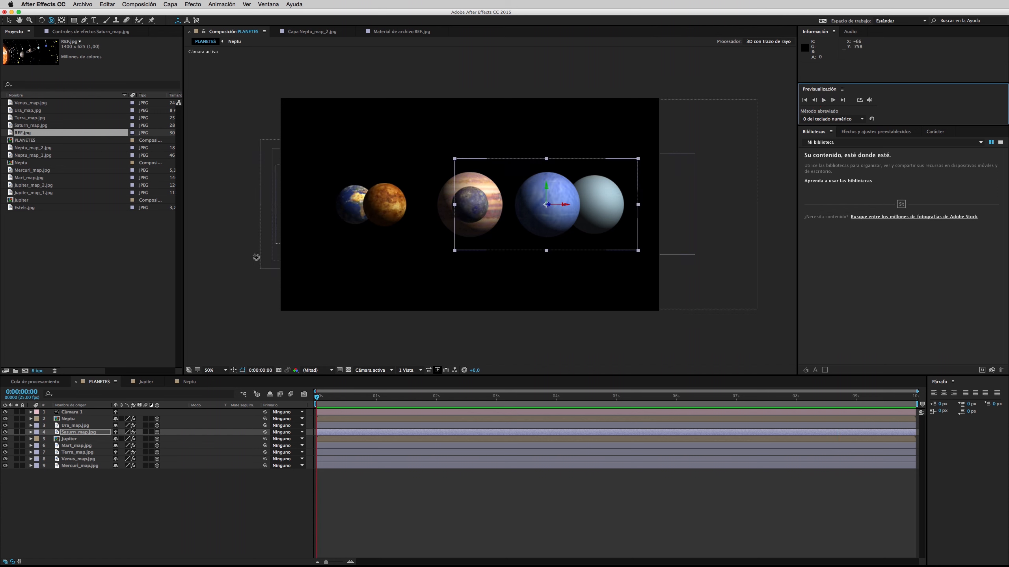
left_click(148, 531)
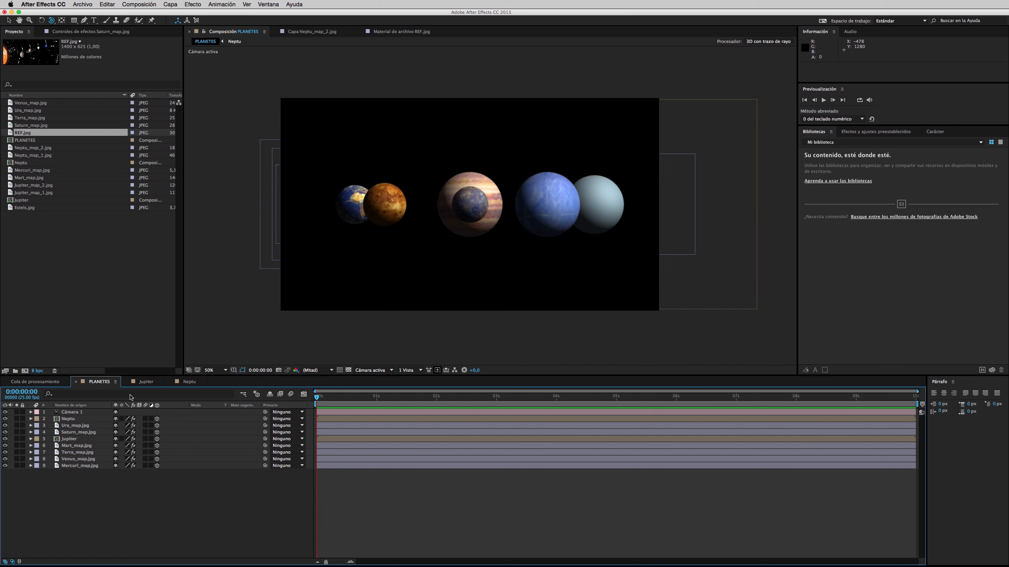
Step: Add a null object above the Neptu layer and make it a 3D layer
left_click(104, 419)
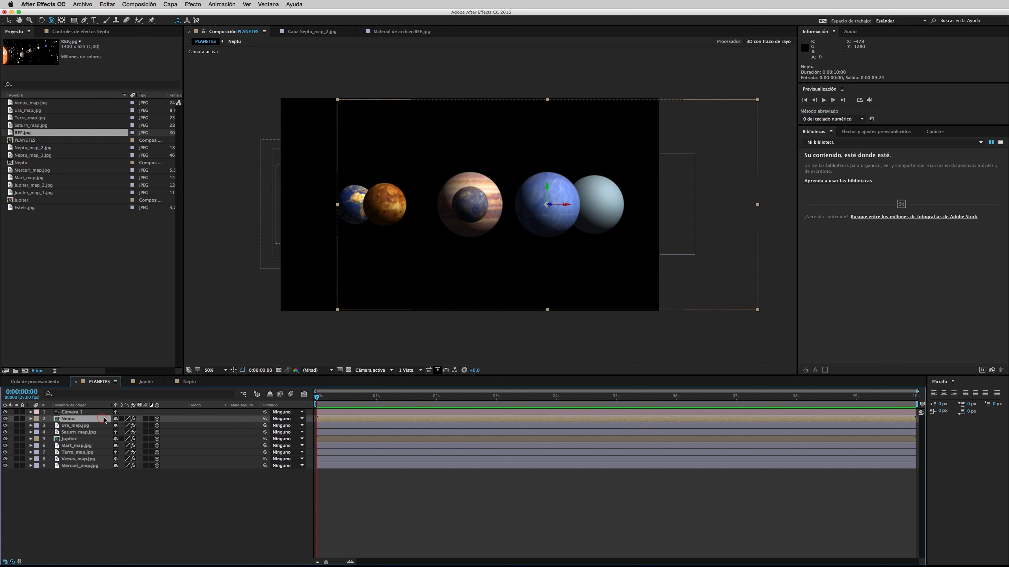
left_click(170, 4)
mouse_move(181, 14)
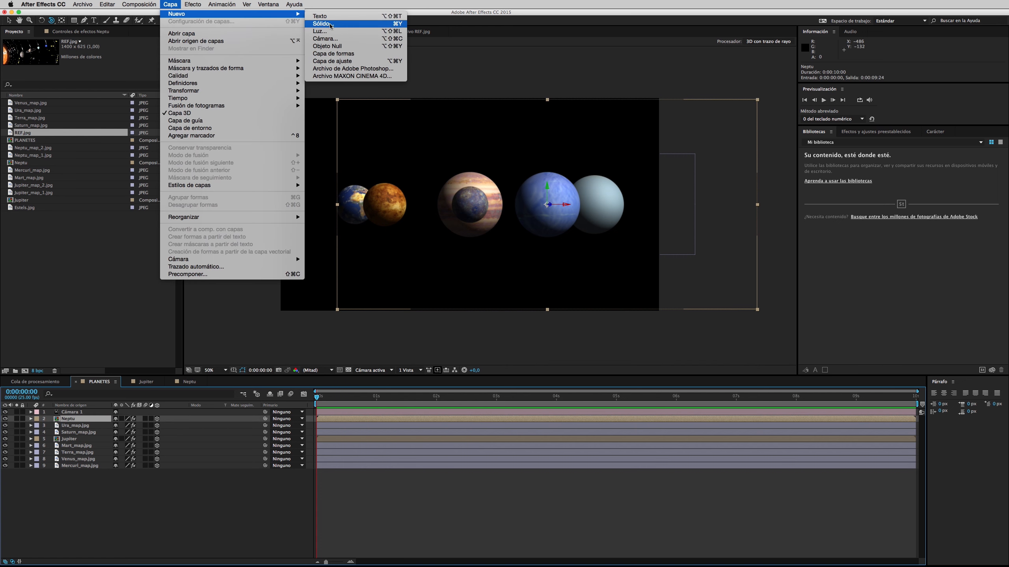
left_click(342, 47)
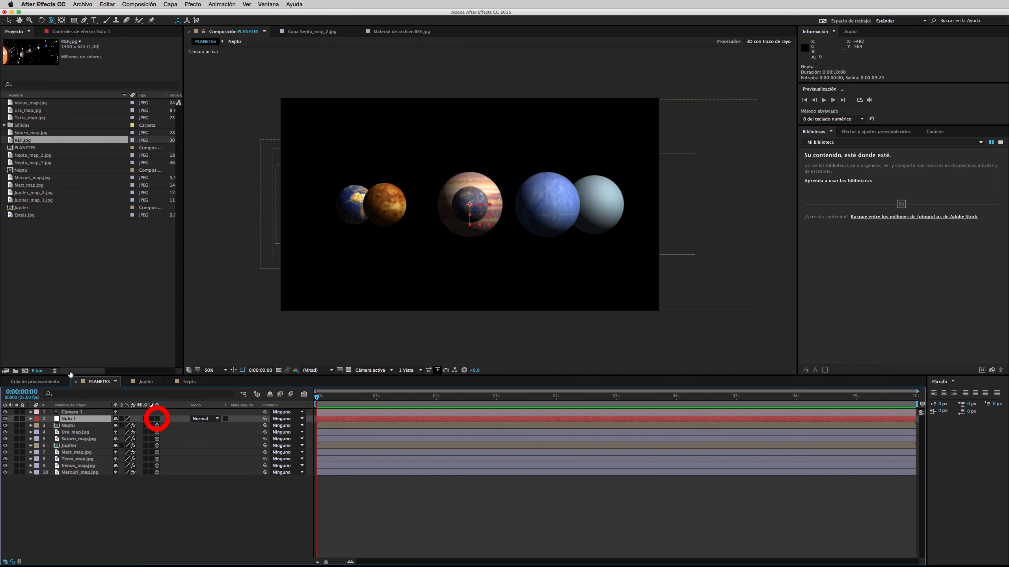
left_click(31, 418)
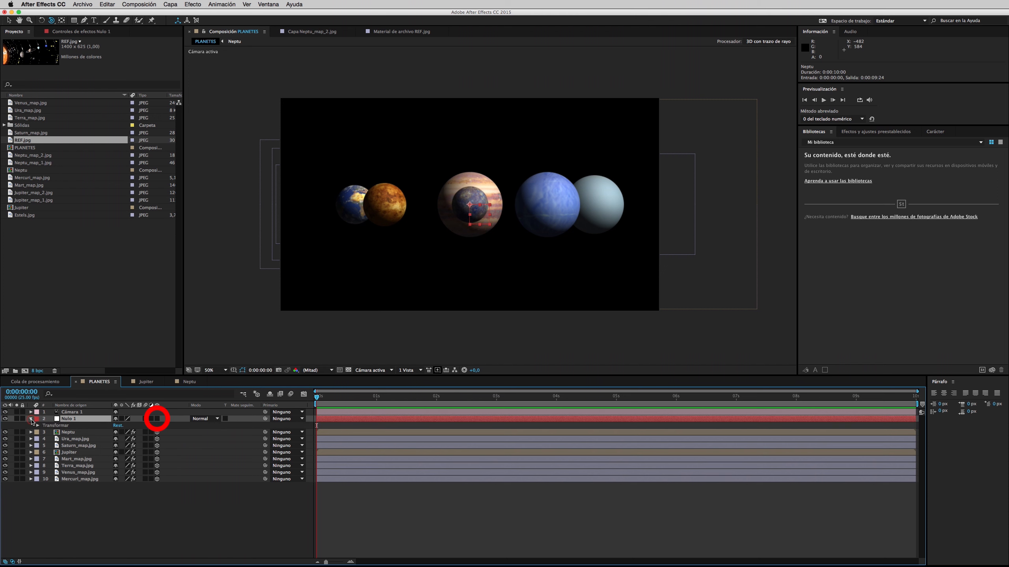
left_click(37, 425)
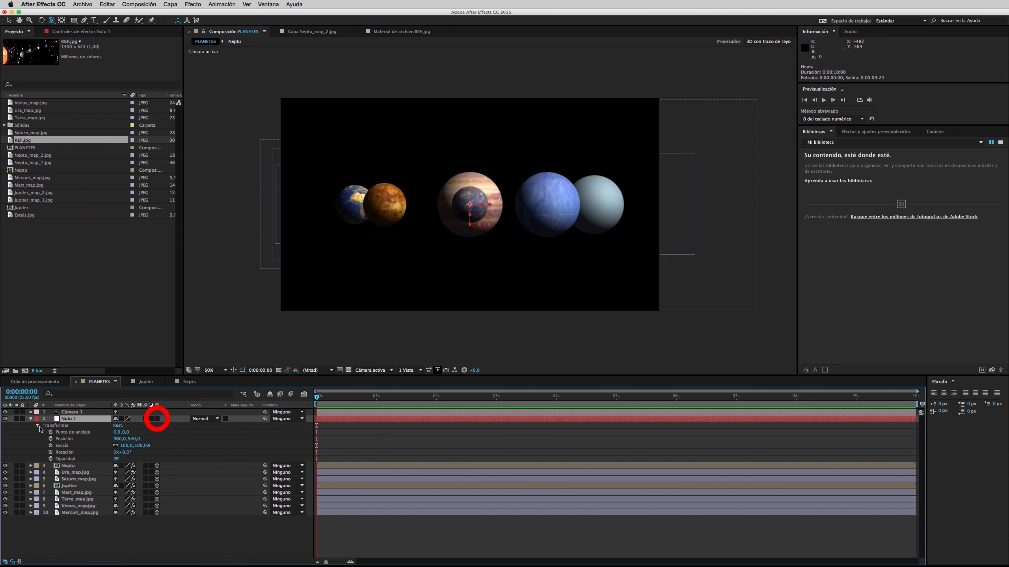
left_click(157, 419)
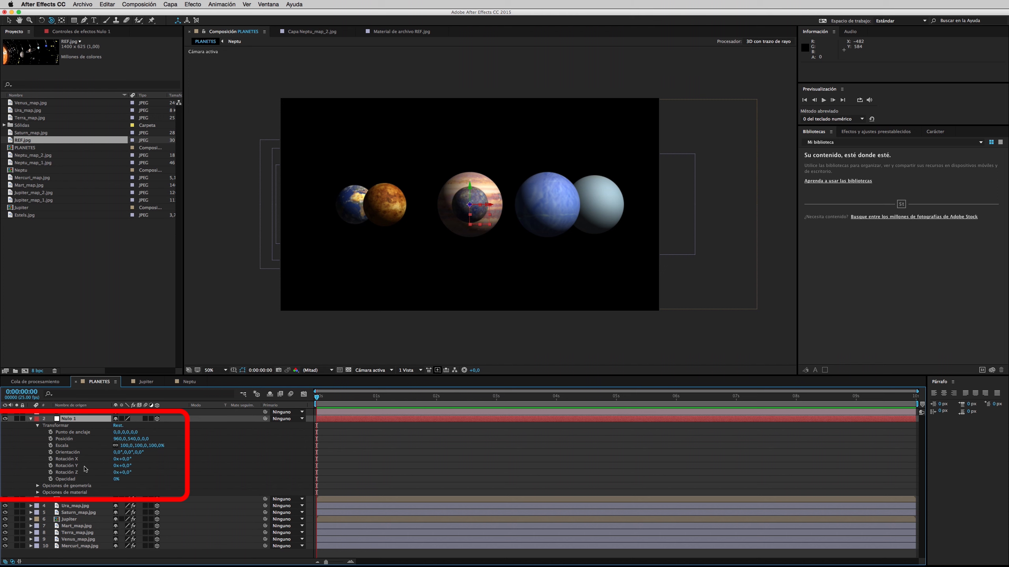
Step: Animate Nulo 1's Y rotation with a keyframe of 0x+0,0° at 0:00:00:00 and a new revolutions value at 0:00:09:24
left_click(50, 466)
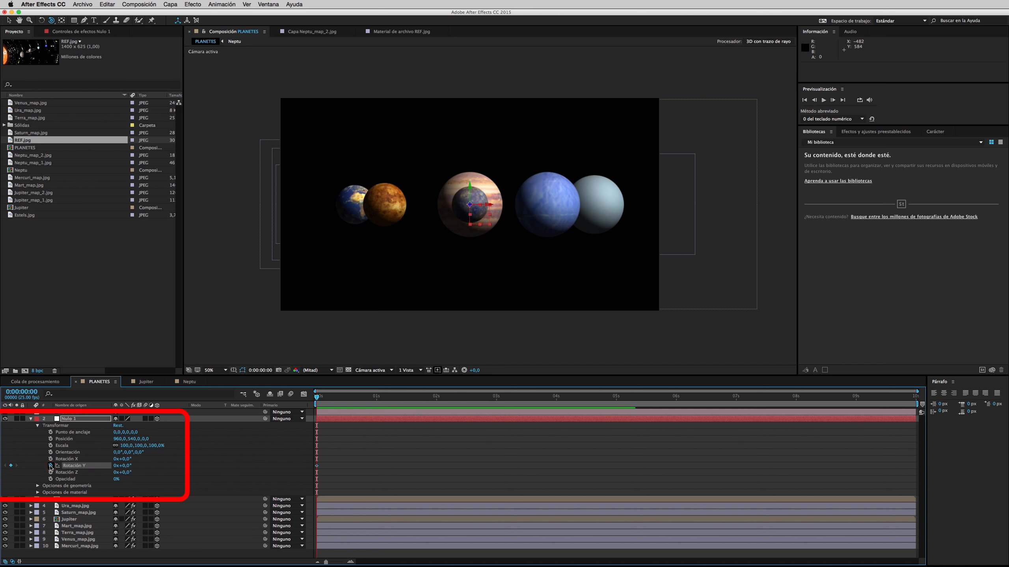
left_click_drag(364, 399, 929, 419)
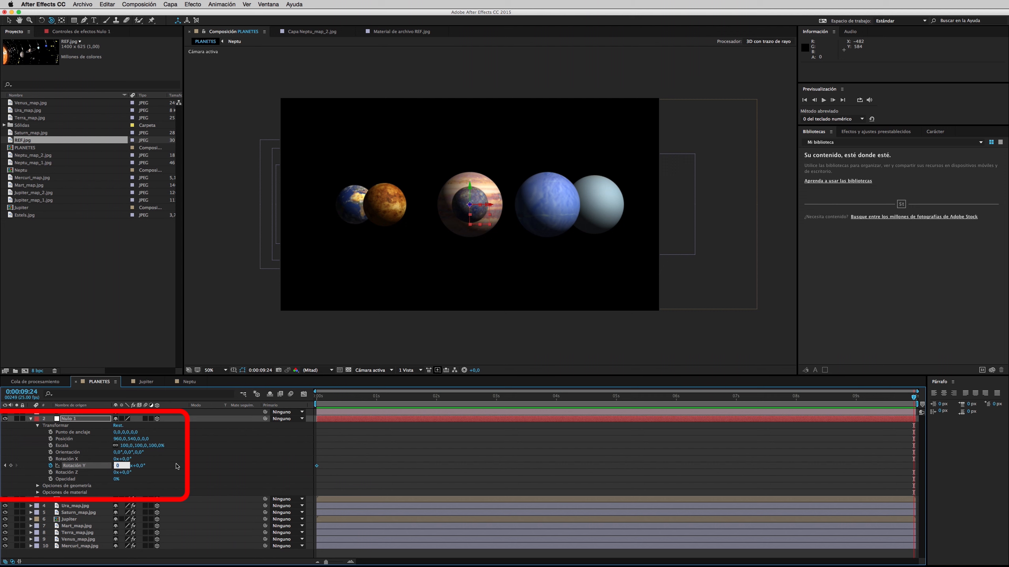
key("Return")
left_click(31, 418)
Step: Parent all eight planet layers, from Neptu down to Mercuri_map.jpg, to Nulo 1
left_click(302, 425)
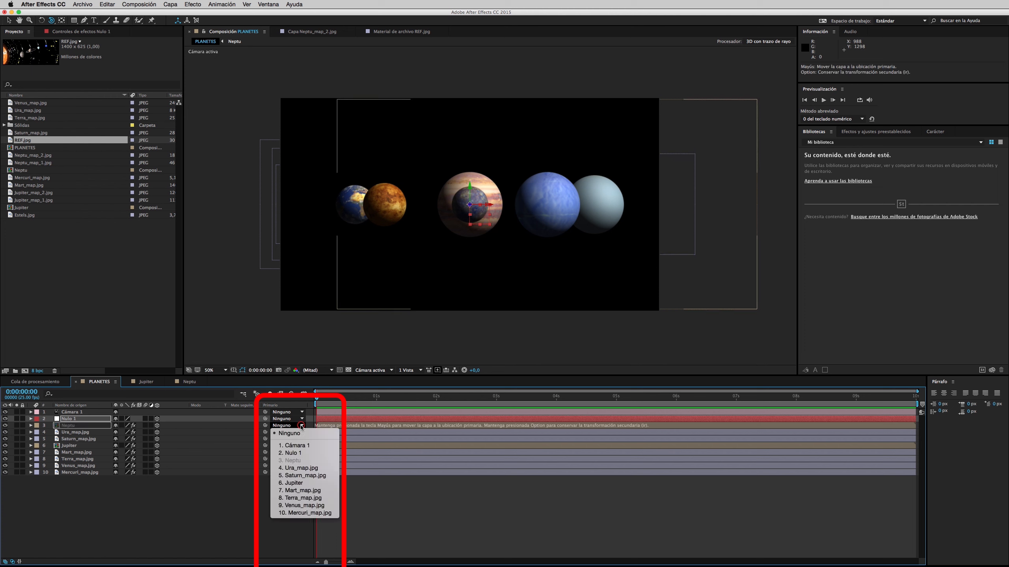
left_click(302, 440)
left_click(302, 432)
left_click(302, 460)
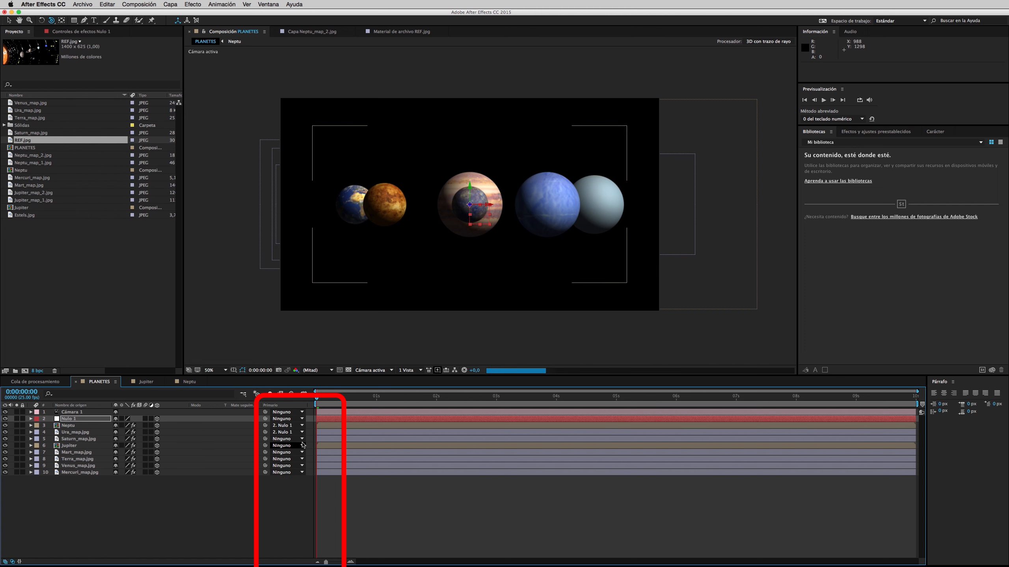
left_click(302, 438)
left_click(298, 466)
left_click(301, 445)
left_click(298, 473)
left_click(302, 452)
left_click(298, 479)
left_click(301, 459)
left_click(297, 486)
left_click(302, 465)
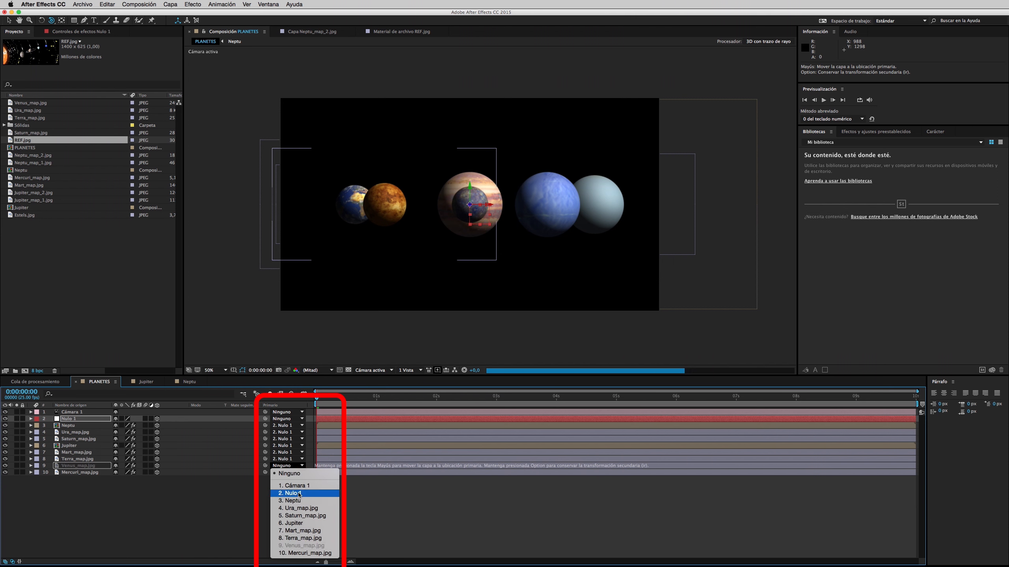
left_click(298, 493)
left_click(302, 472)
left_click(297, 497)
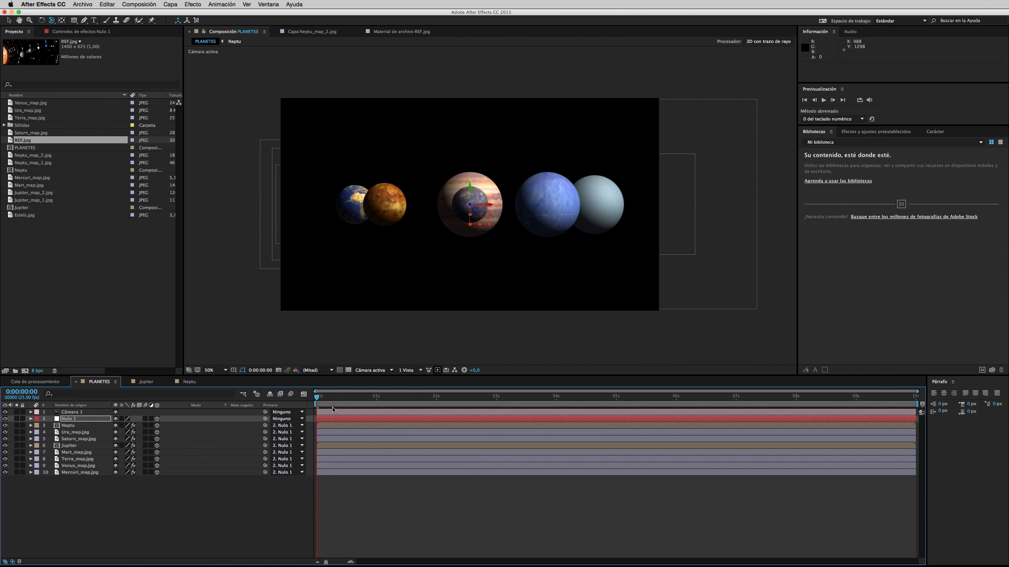
Step: Examine the rotating planet ring in Vista personalizada 1 at about 0:00:07:12
left_click_drag(316, 398, 741, 398)
left_click(373, 369)
left_click(381, 444)
left_click_drag(742, 399, 778, 405)
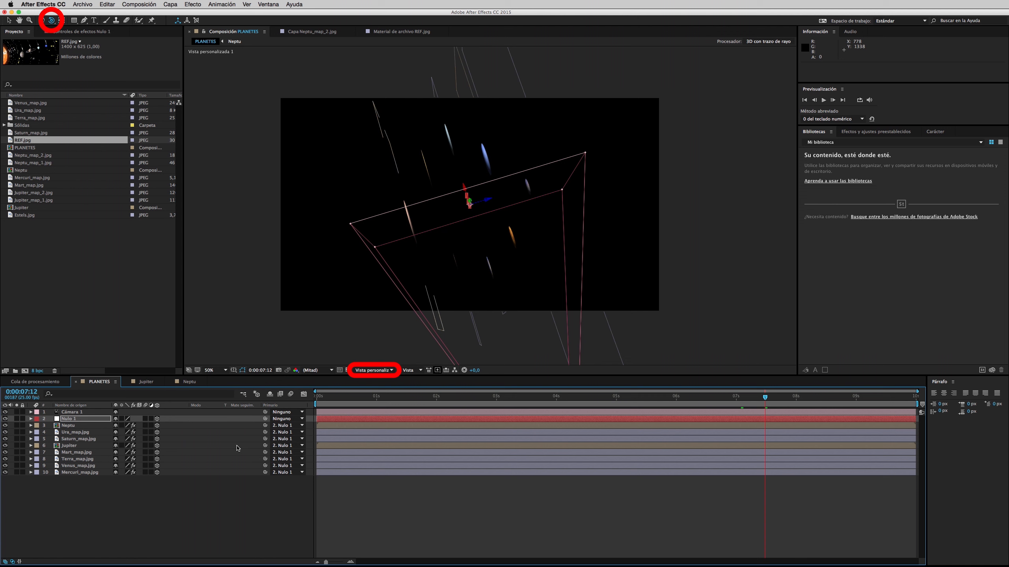
Step: Set automatic orientation toward the camera for all eight planet layers, Neptu through Mercuri_map.jpg
left_click(92, 426)
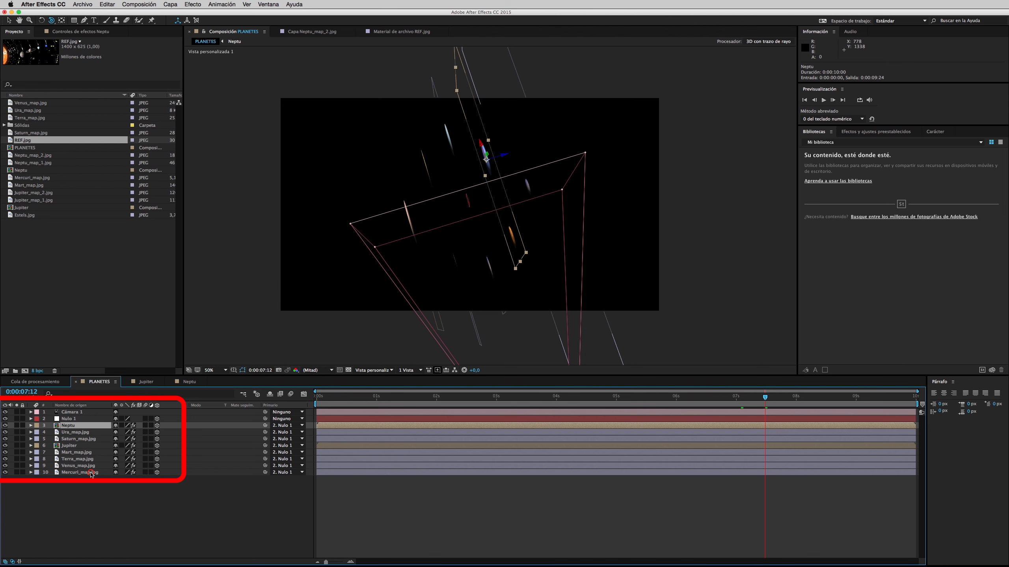
left_click(92, 473, "shift")
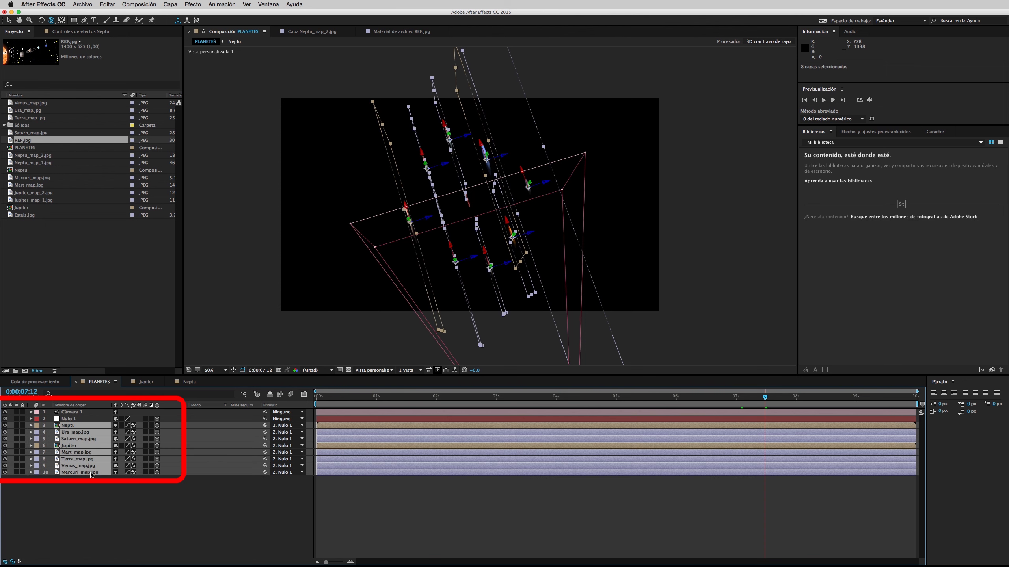
left_click(172, 5)
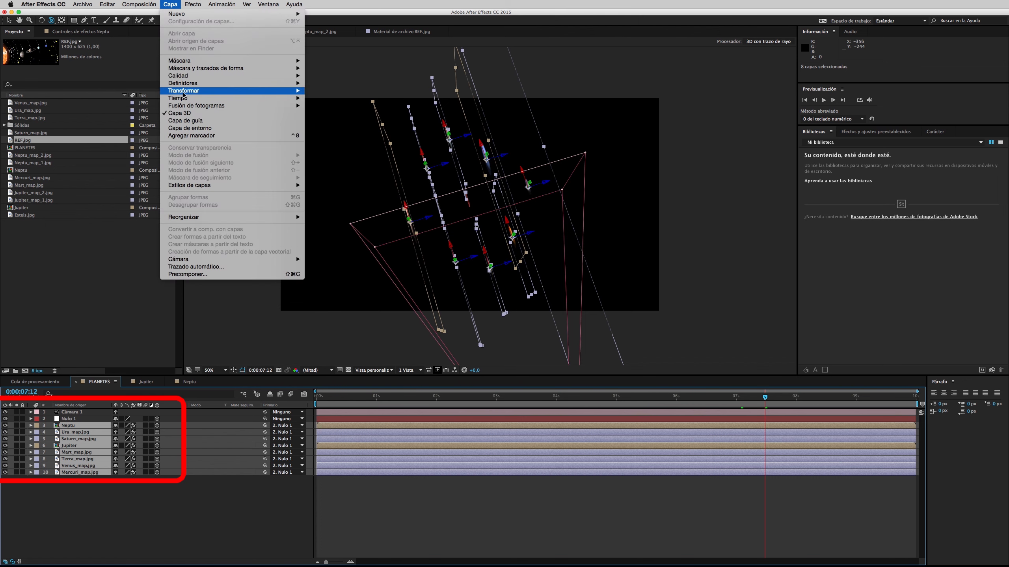
mouse_move(186, 92)
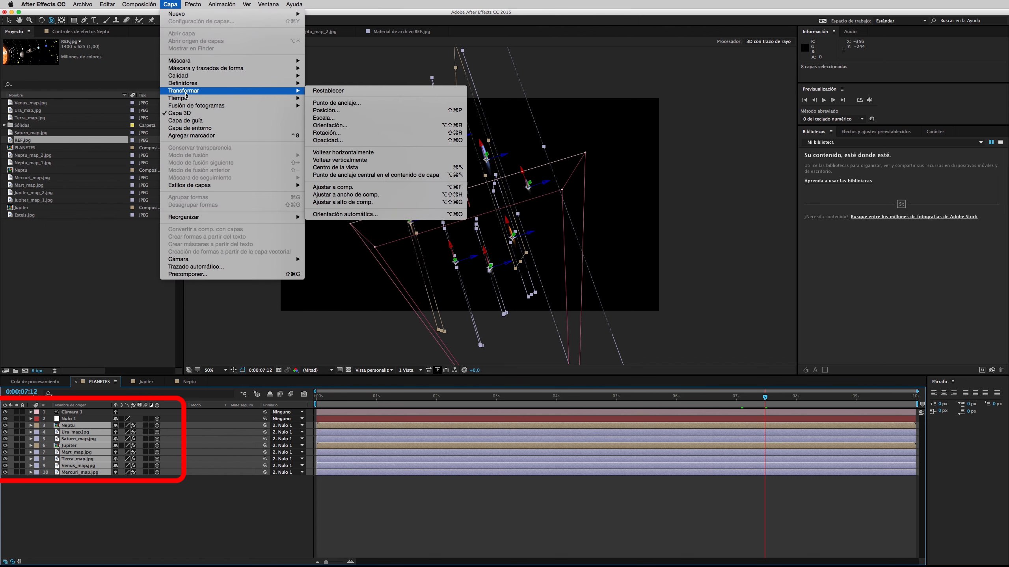
left_click(393, 215)
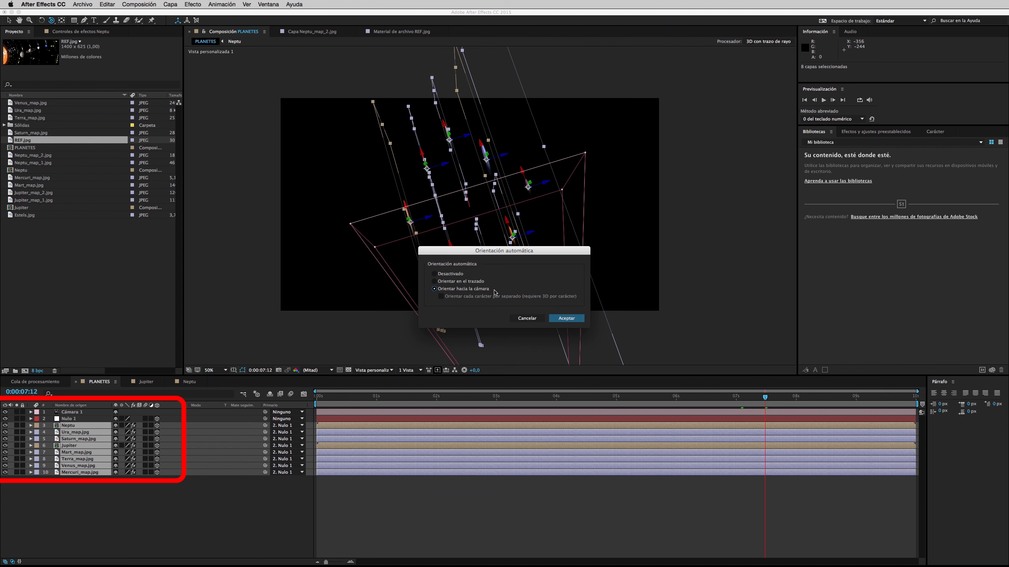
left_click(561, 319)
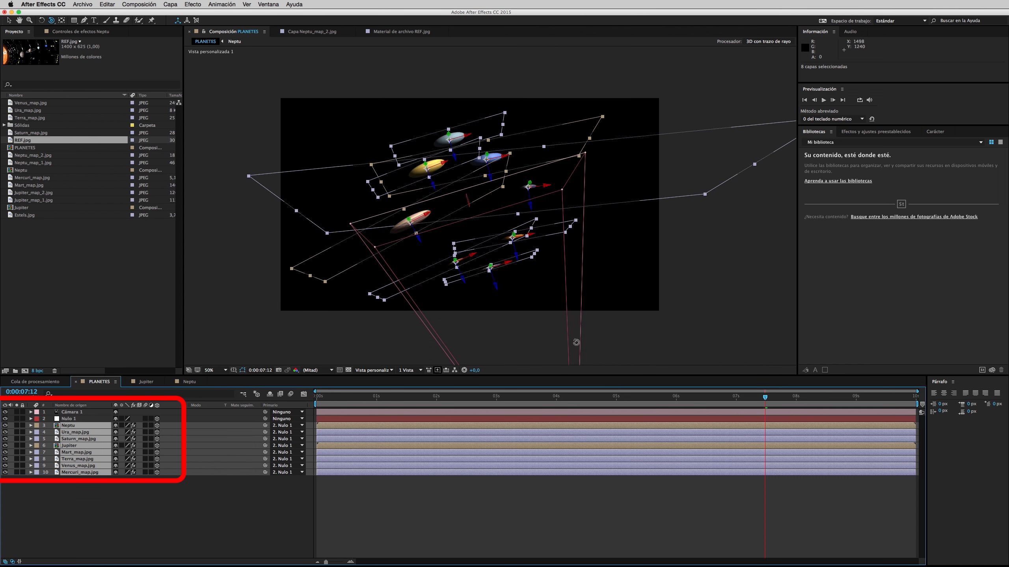
Step: Check the planets' orientation at other times, return to Cámara activa and preview the orbit animation from the start
left_click_drag(765, 398, 653, 383)
left_click(373, 370)
left_click(369, 325)
left_click(329, 395)
left_click_drag(340, 394, 440, 394)
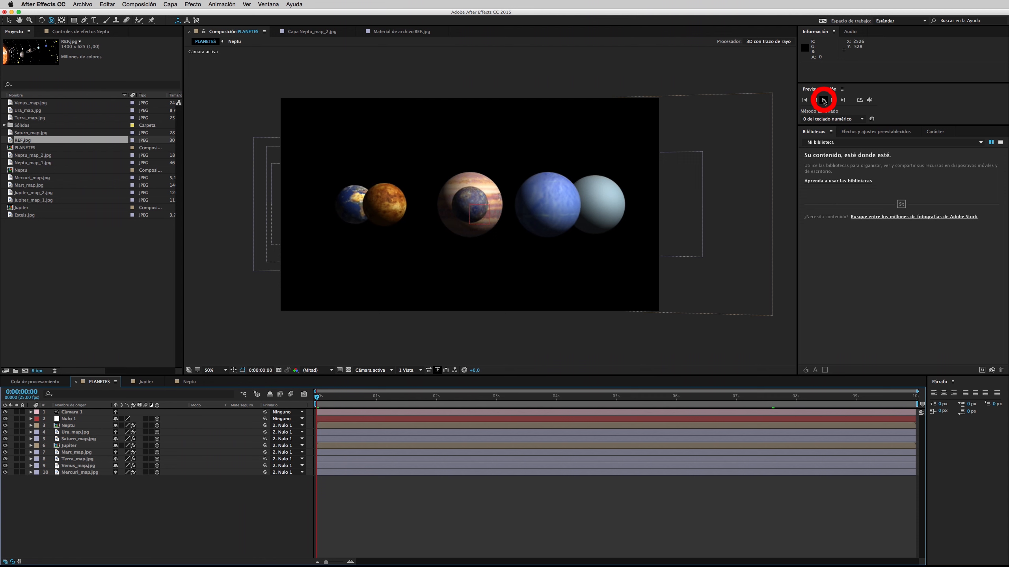
left_click(823, 100)
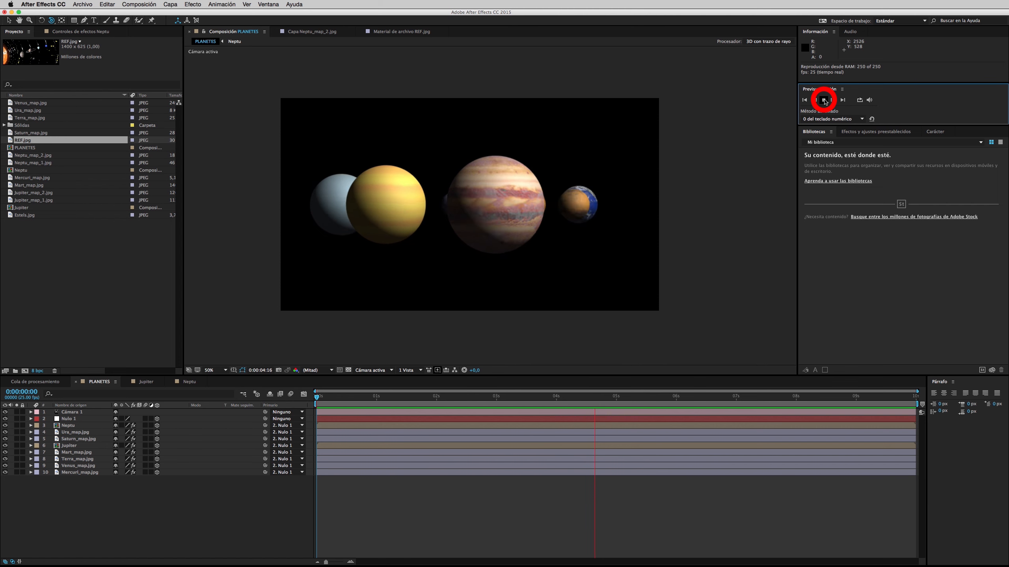
left_click(824, 100)
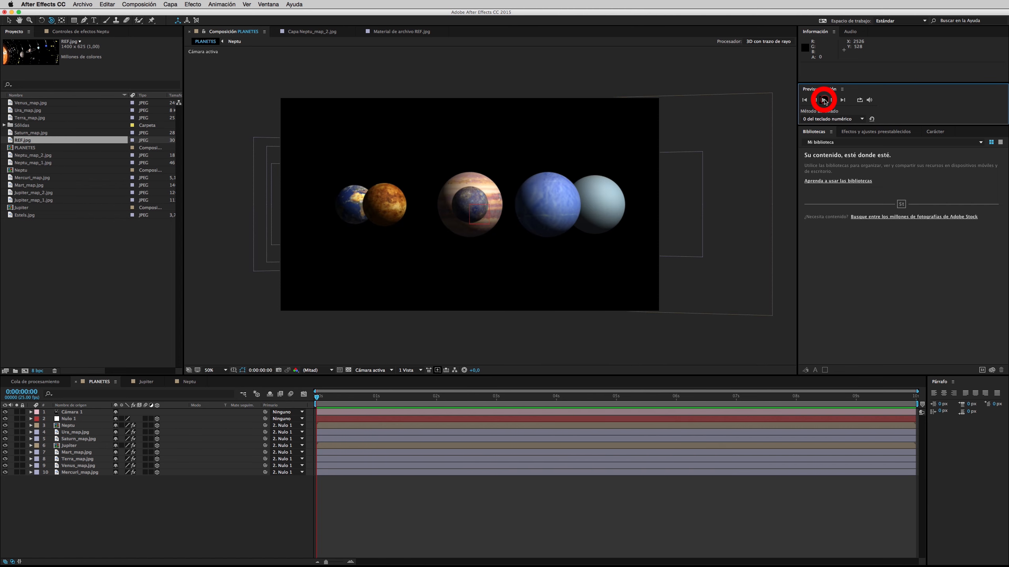
Step: Add Estels.jpg as the starfield background beneath all layers of the PLANETES composition
left_click_drag(11, 217, 62, 478)
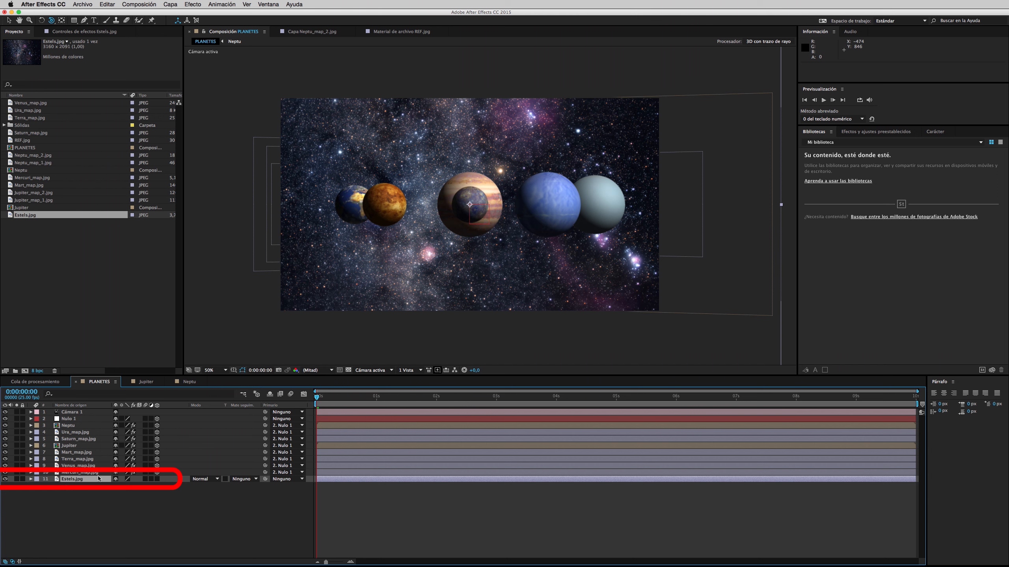
Step: Examine the planets and starfield from Vista personalizada 1 and return to Cámara activa at the start of the timeline
left_click(368, 371)
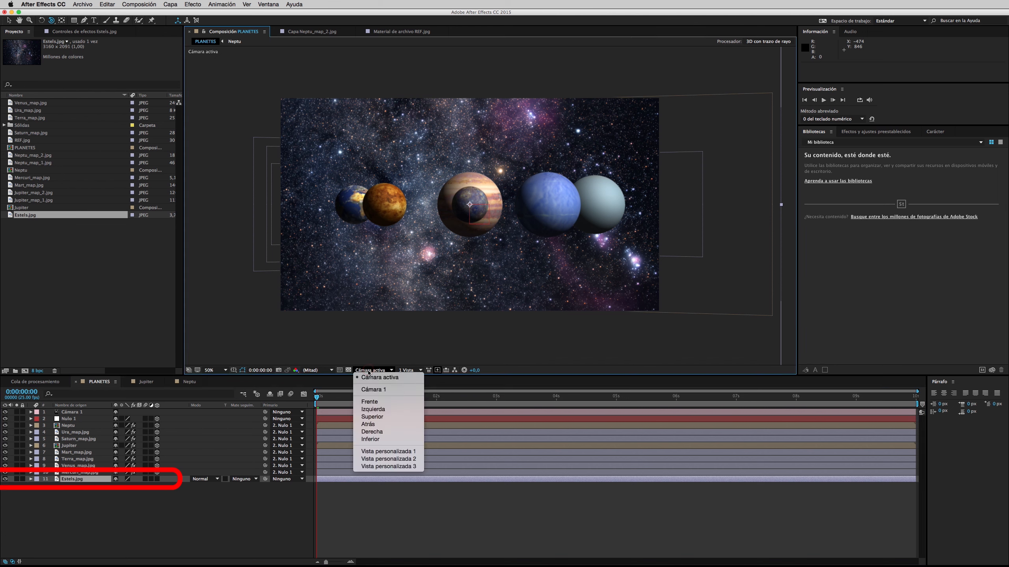
left_click(373, 452)
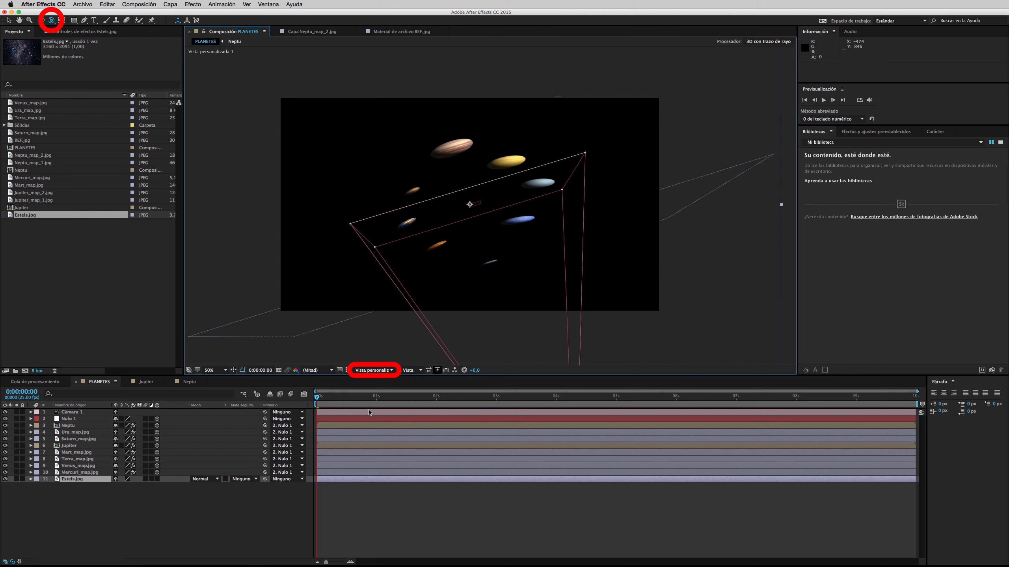
mouse_move(424, 279)
left_mouse_down()
mouse_move(430, 303)
mouse_move(426, 281)
mouse_move(409, 282)
mouse_move(420, 288)
mouse_move(434, 279)
mouse_move(424, 274)
left_mouse_up()
left_click(381, 370)
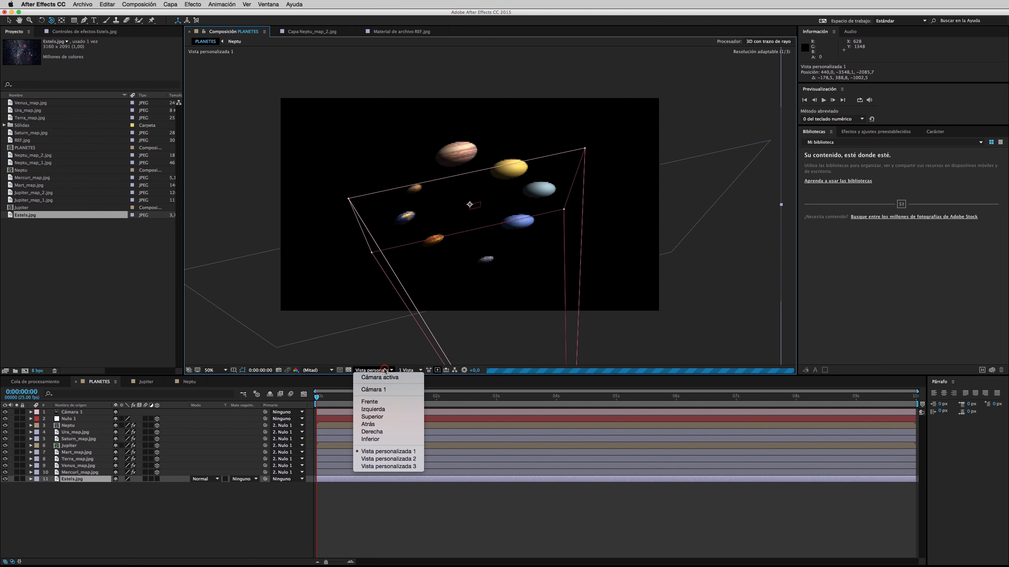
left_click(384, 378)
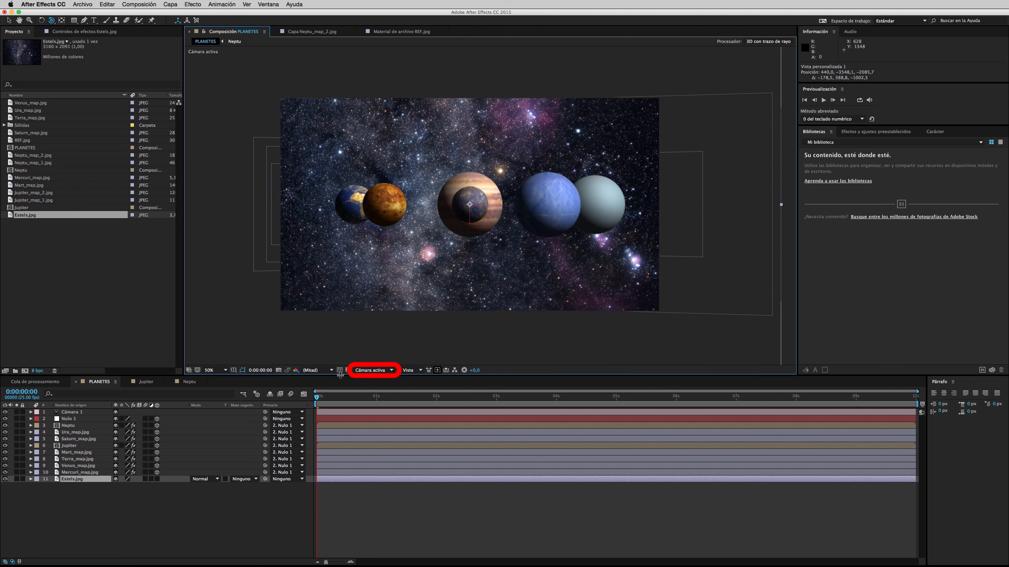
left_click_drag(321, 396, 272, 392)
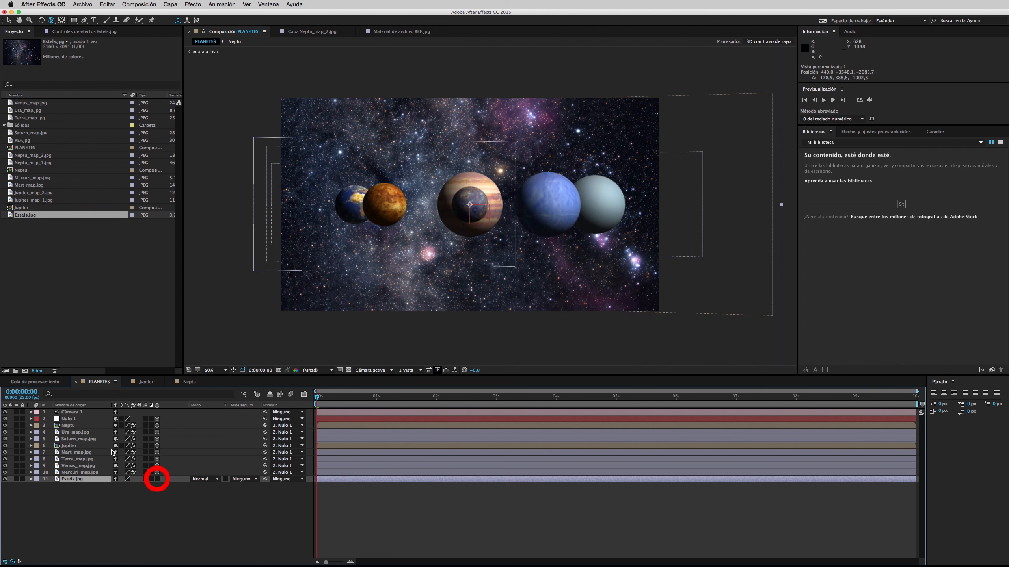
Step: Make Estels.jpg a 3D layer and check its depth against the planets in Vista personalizada 1, returning to Cámara activa
left_click(157, 479)
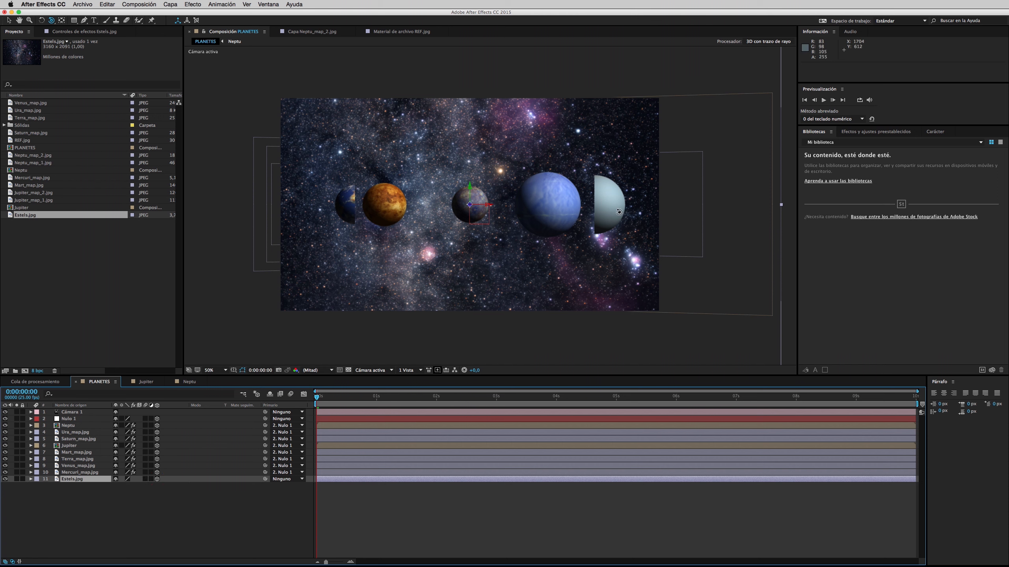
left_click(373, 370)
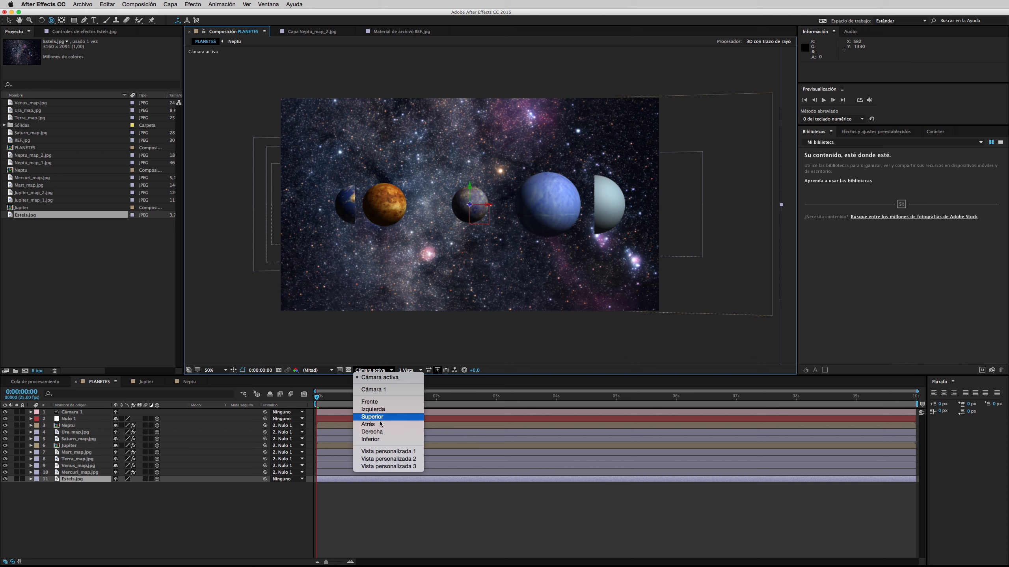
left_click(389, 451)
left_click_drag(437, 262, 383, 345)
left_click(373, 370)
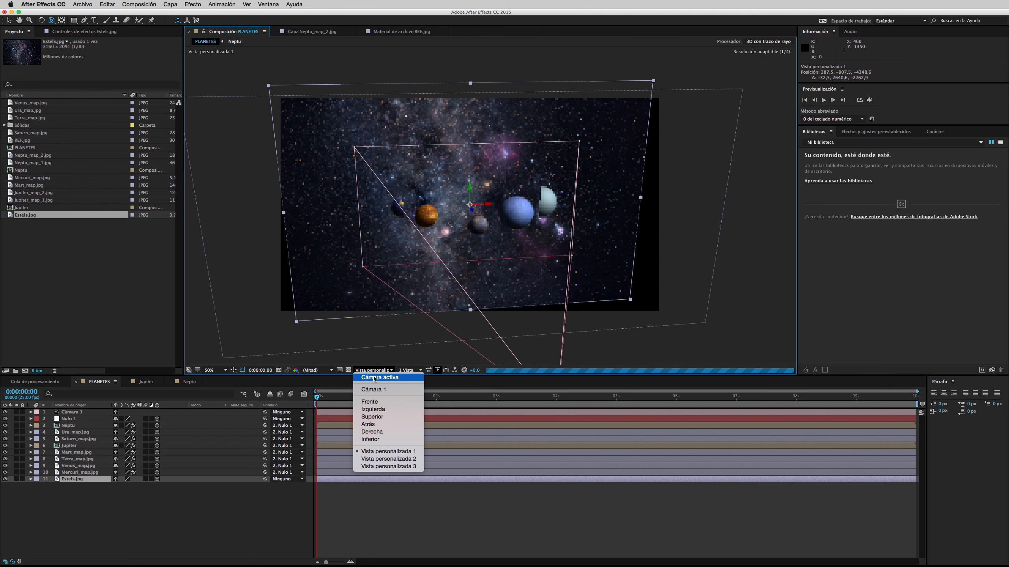
left_click(374, 378)
Step: Push Estels.jpg back behind the planets by setting its Z position to 1663
key("comma")
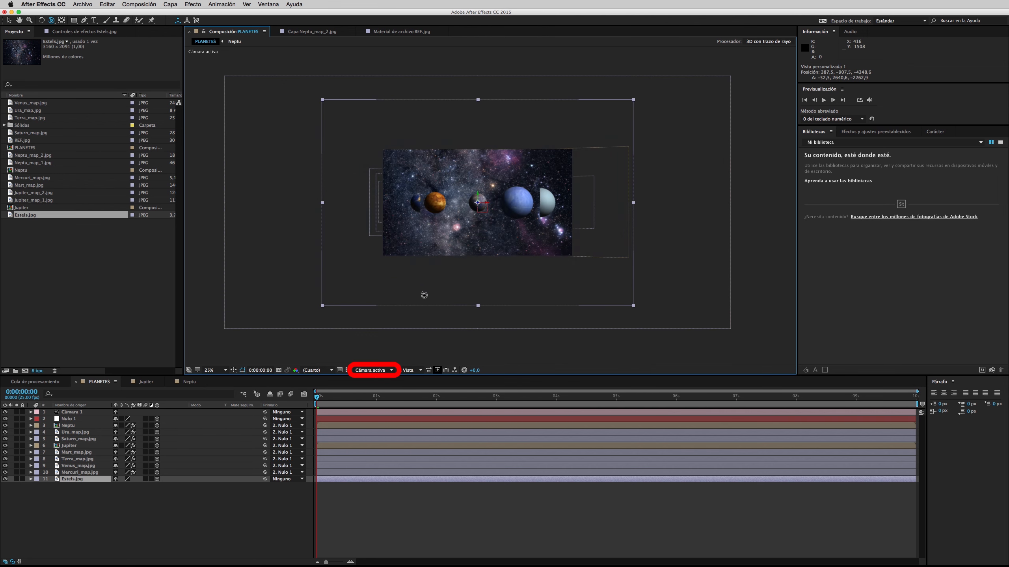
left_click(9, 20)
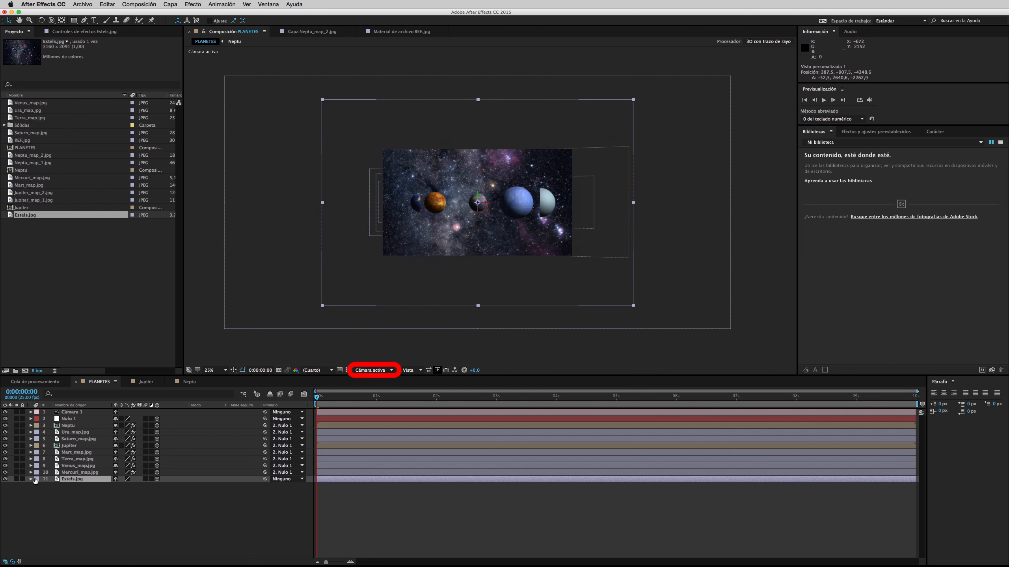
left_click(31, 479)
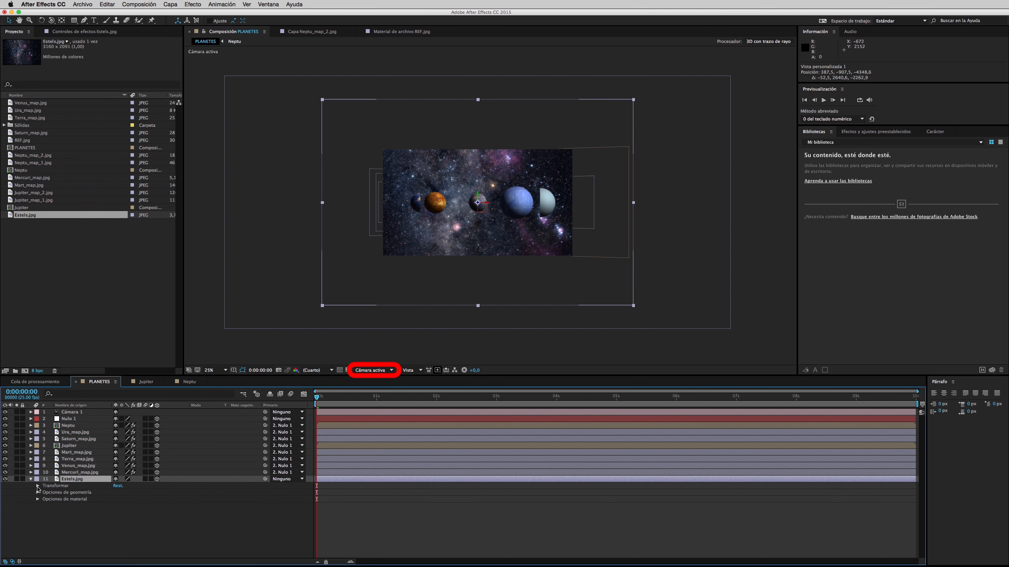
left_click(37, 486)
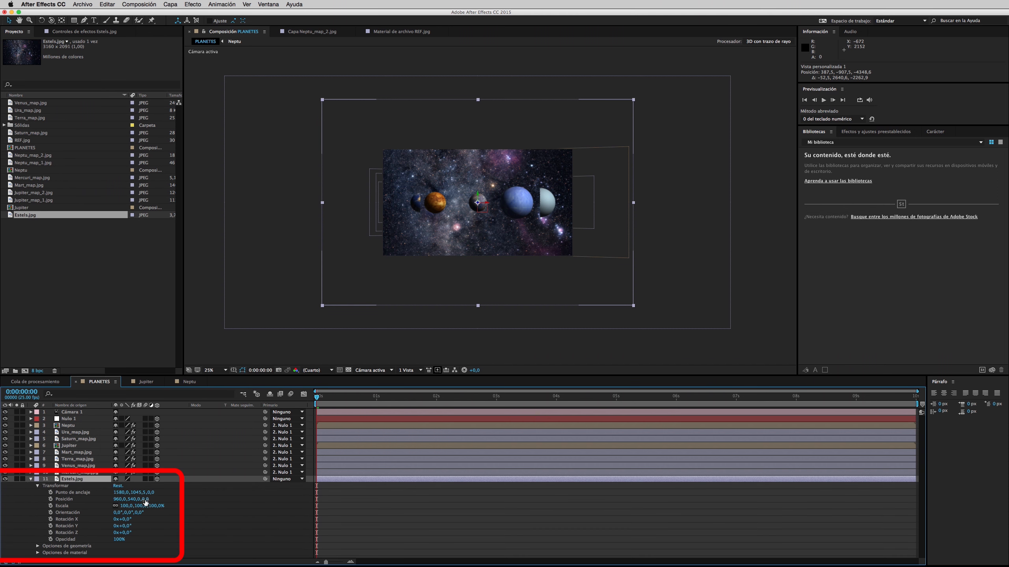
left_click_drag(146, 502, 820, 519)
scroll(384, 352, "up", 2)
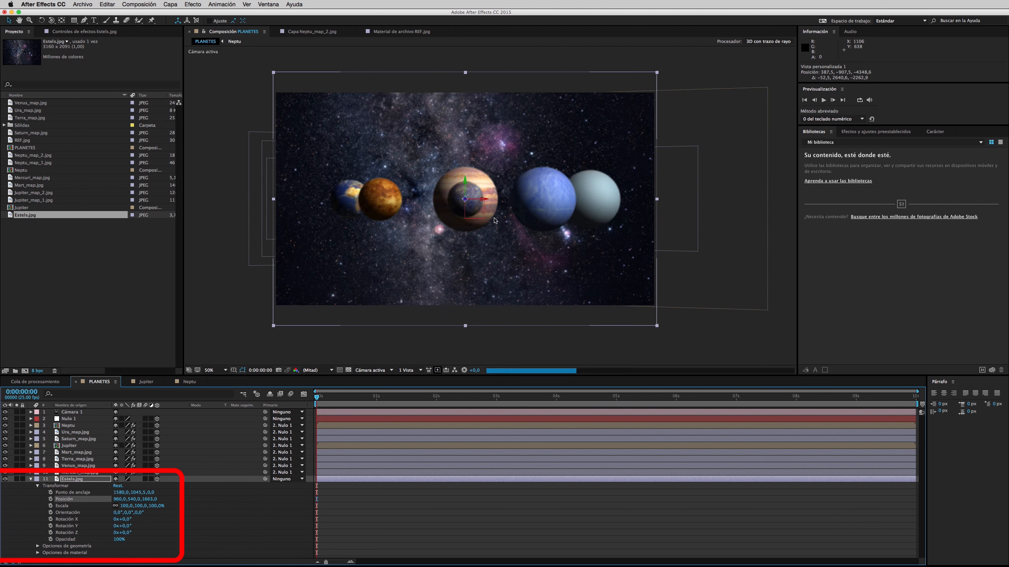
Step: Check the starfield's placement behind the planets in Vista personalizada 1, return to Cámara activa and collapse the Estels.jpg properties
left_click(373, 370)
left_click(384, 426)
key("c")
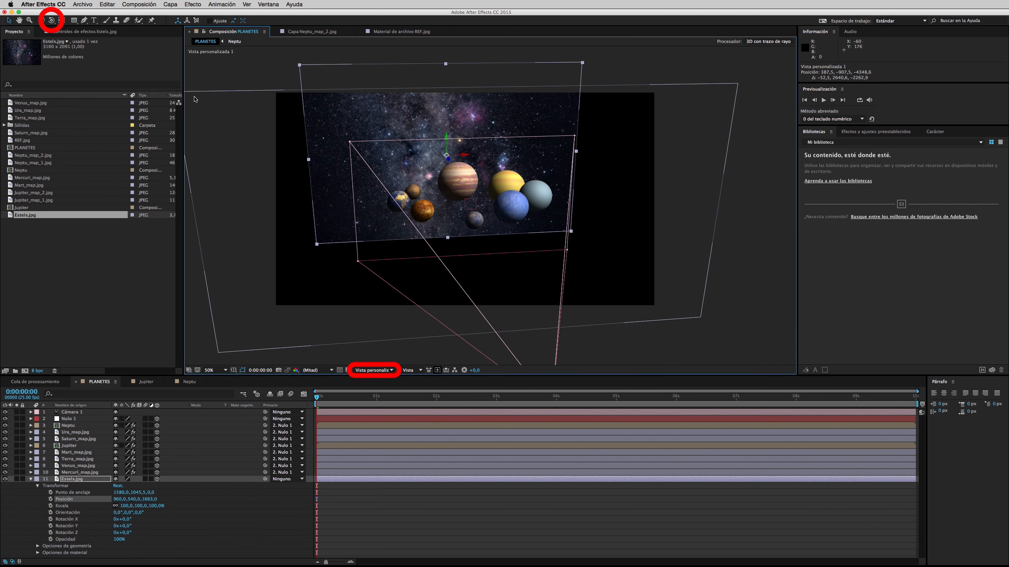
mouse_move(373, 203)
left_mouse_down()
mouse_move(348, 194)
mouse_move(397, 232)
mouse_move(324, 195)
mouse_move(357, 200)
left_mouse_up()
left_click(373, 370)
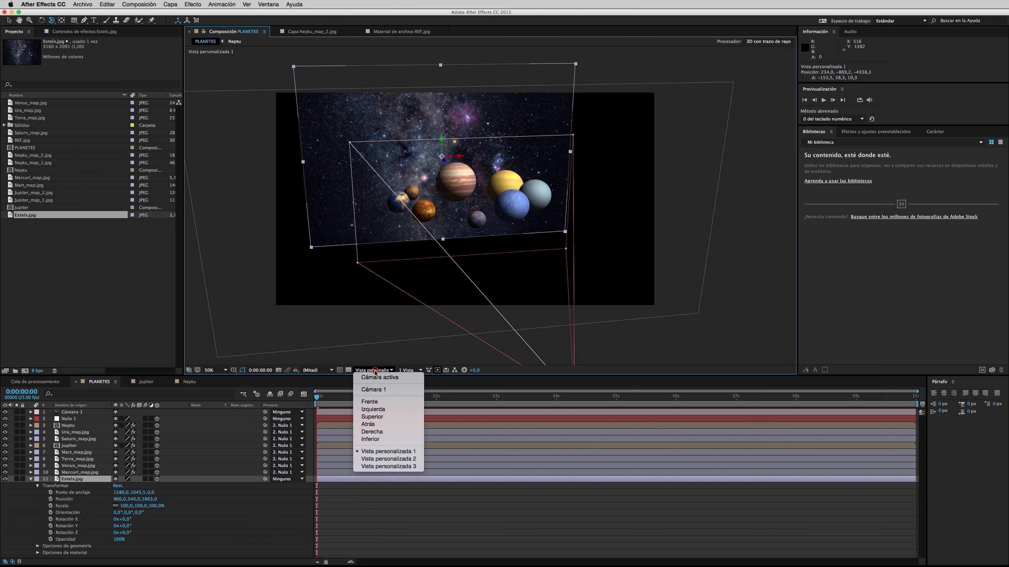
left_click(379, 380)
left_click_drag(318, 398, 190, 418)
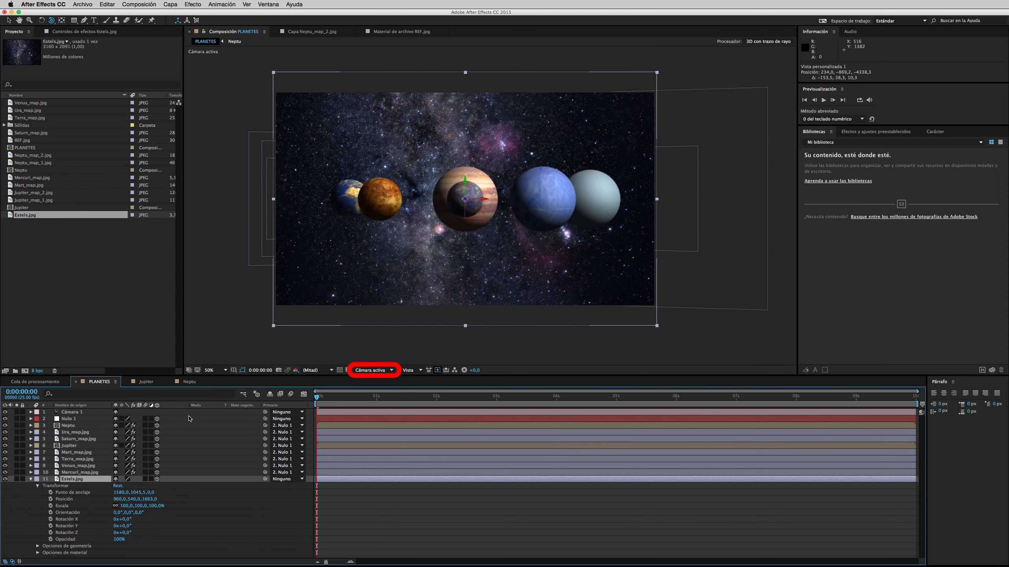
left_click(32, 480)
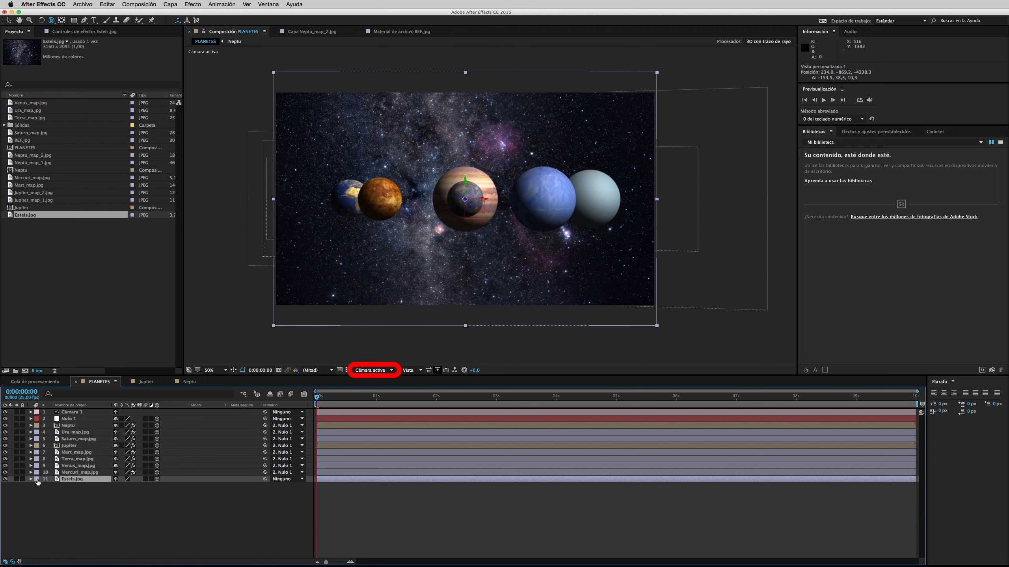
Step: Animate Cámara 1's position with a keyframe at 0:00:00:00 and another at 0:00:09:24 with Z set to -2102,7
left_click(31, 412)
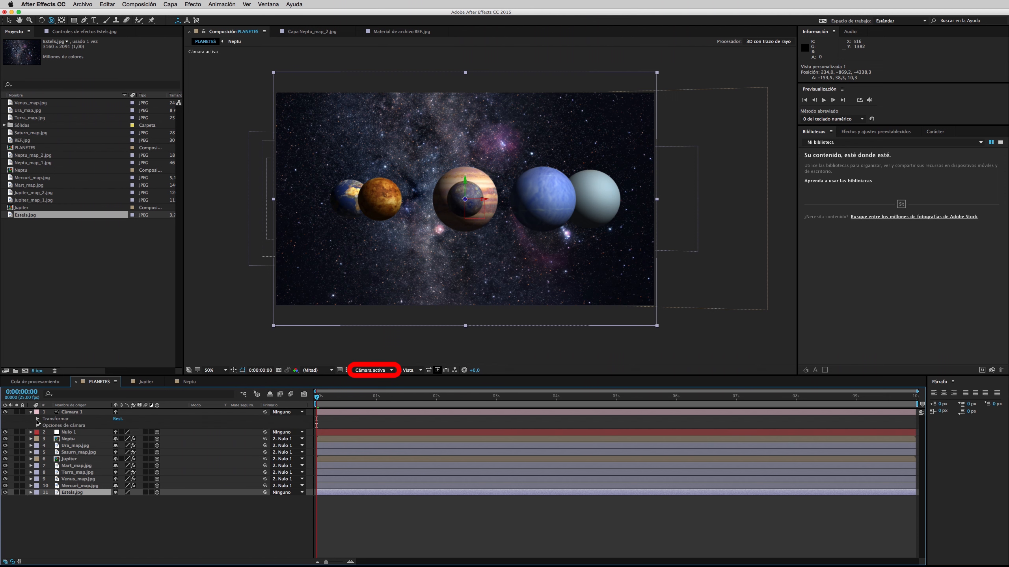
left_click(37, 420)
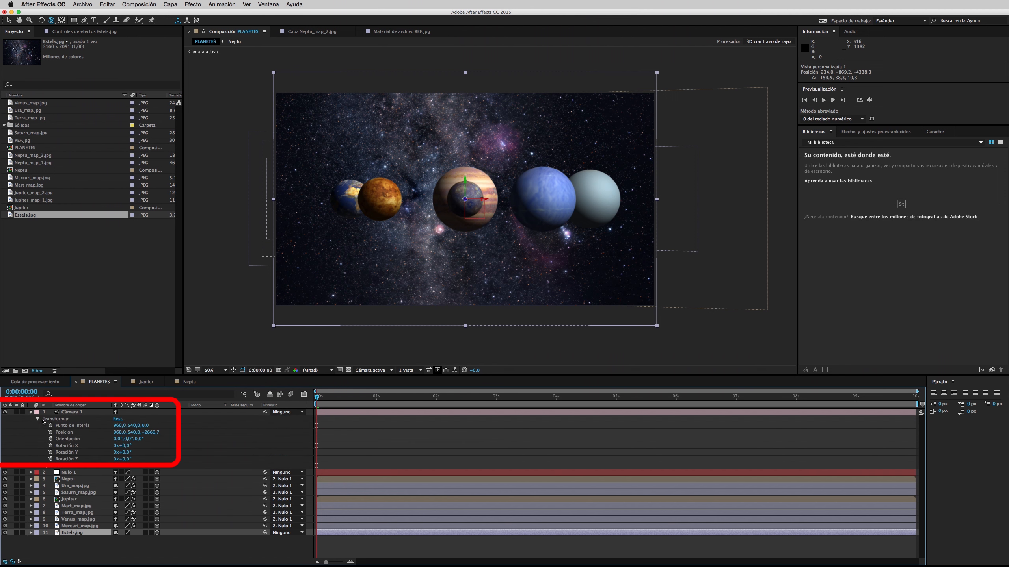
left_click(50, 433)
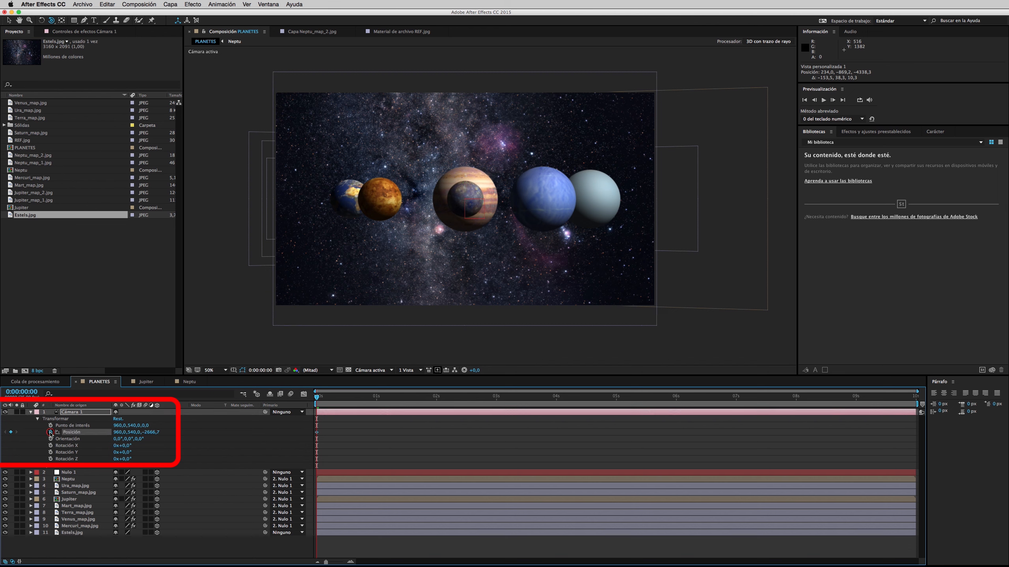
left_click_drag(317, 398, 914, 430)
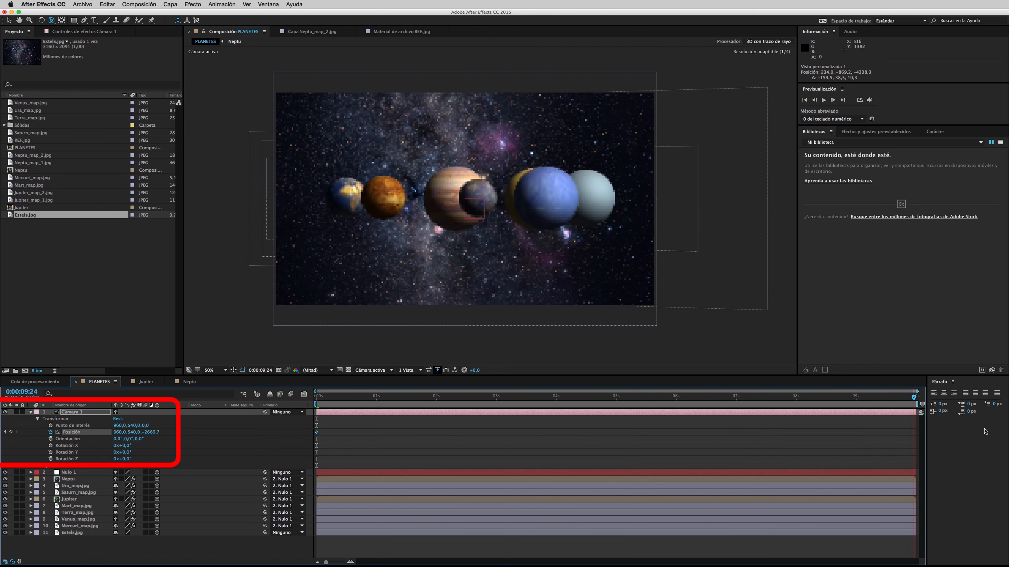
mouse_move(152, 432)
left_mouse_down()
mouse_move(498, 451)
mouse_move(366, 445)
mouse_move(389, 445)
left_mouse_up()
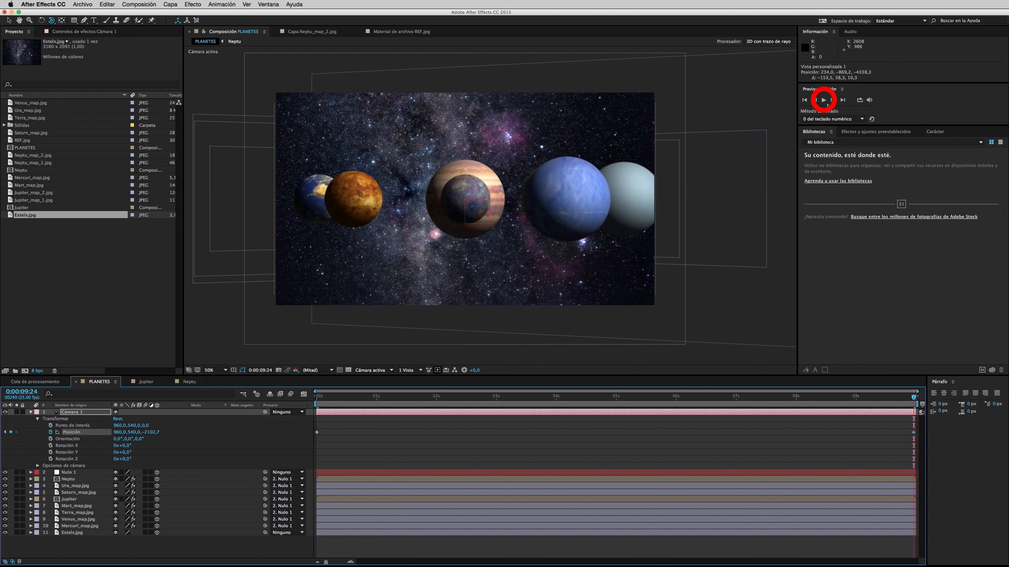
Step: Preview the camera approach, move to 0:00:06:08 and collapse the Cámara 1 properties
left_click(822, 101)
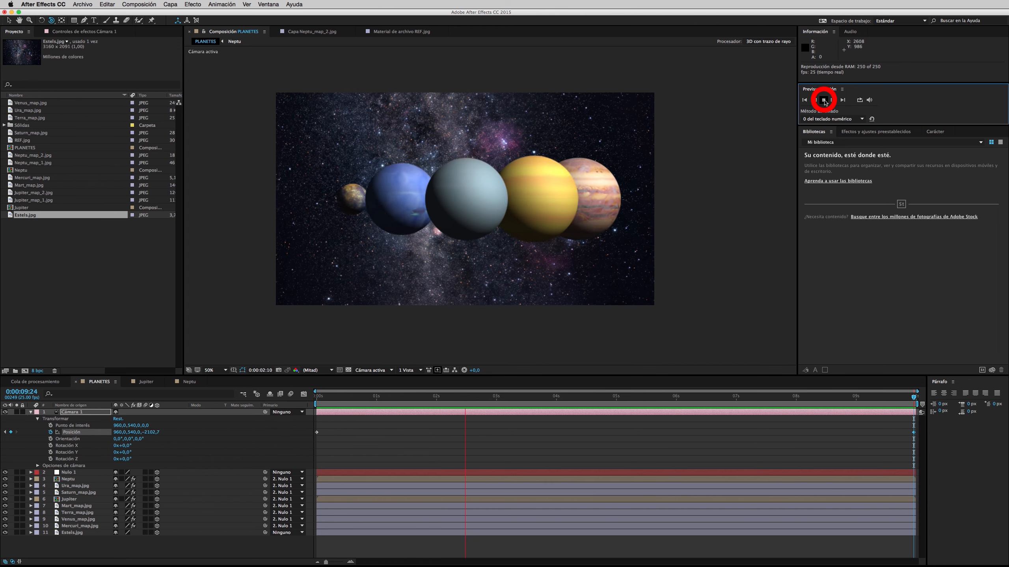
left_click(824, 100)
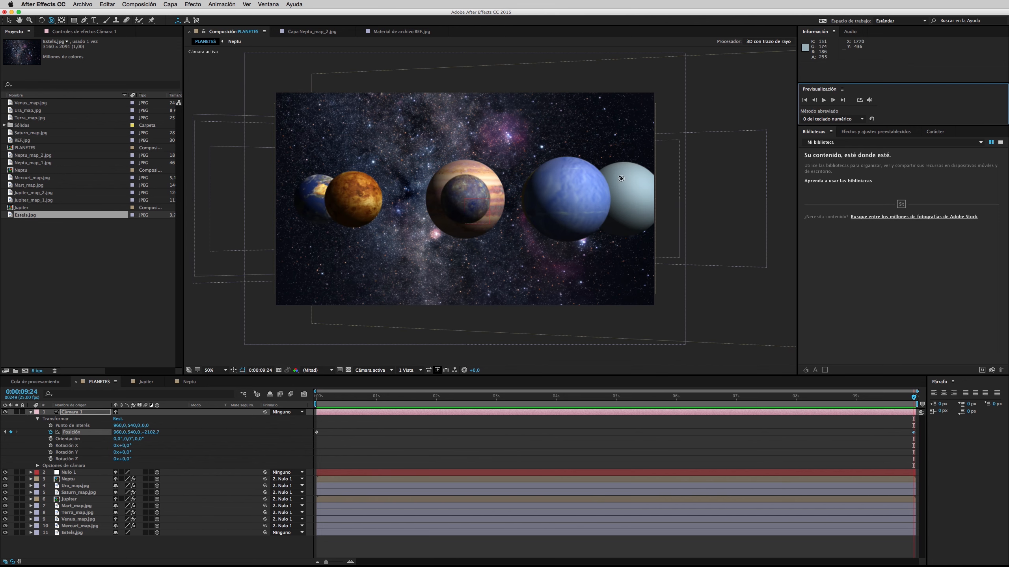
left_click_drag(613, 399, 695, 422)
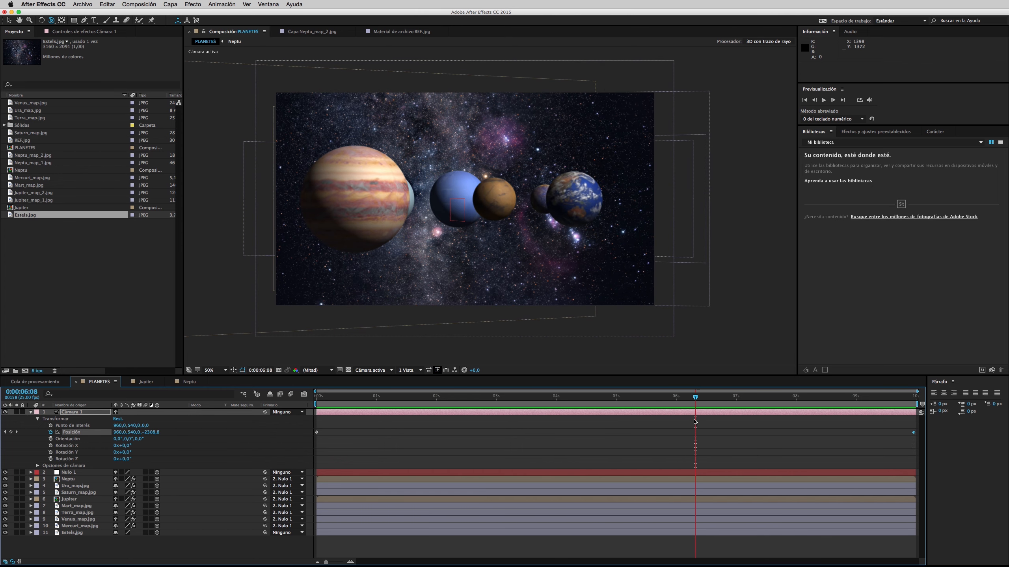
left_click(32, 412)
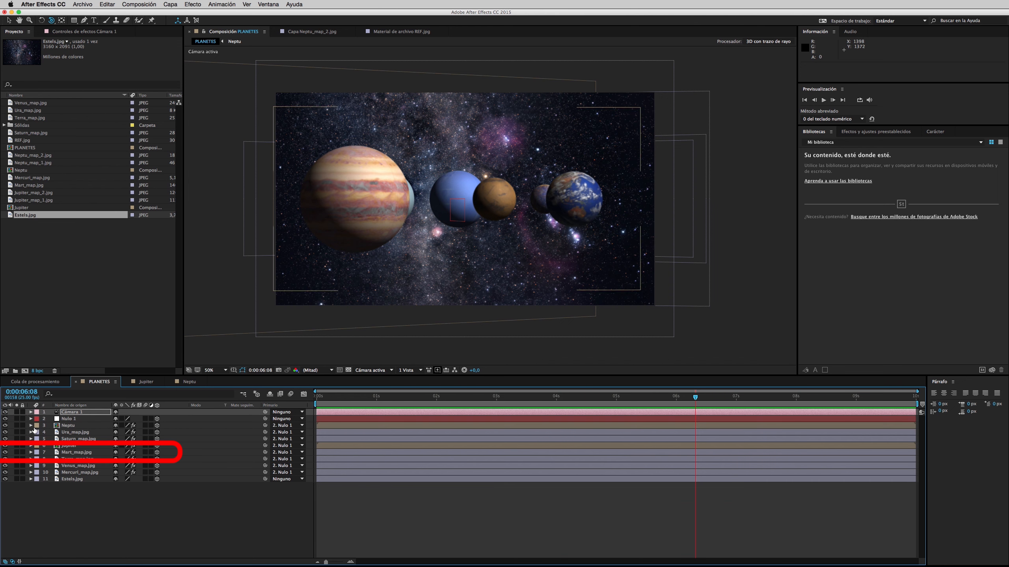
Step: Apply the Niveles effect to Mart_map.jpg and set its Blanco de entrada to 208
left_click(80, 454)
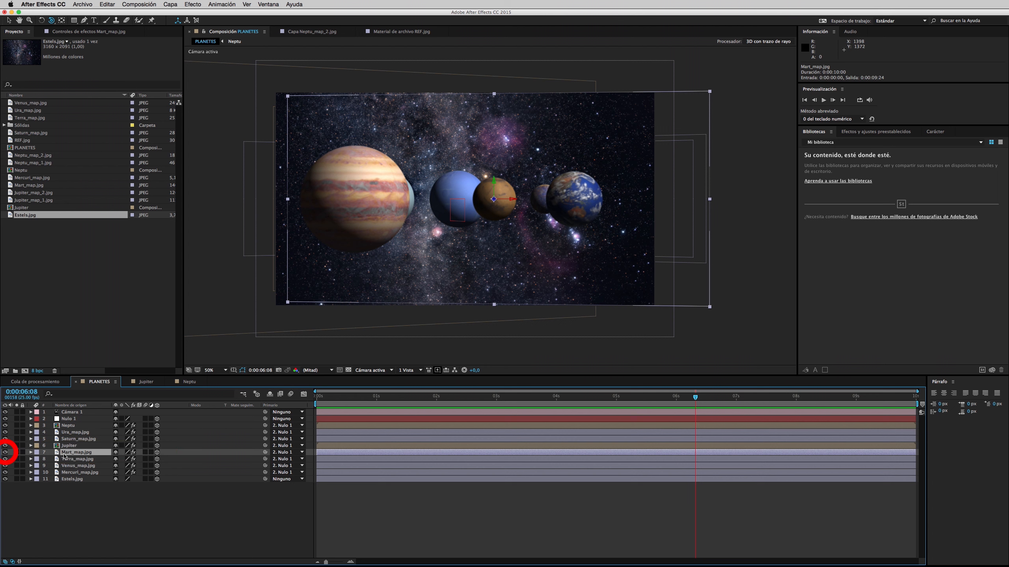
left_click(5, 452)
left_click(5, 453)
left_click(193, 4)
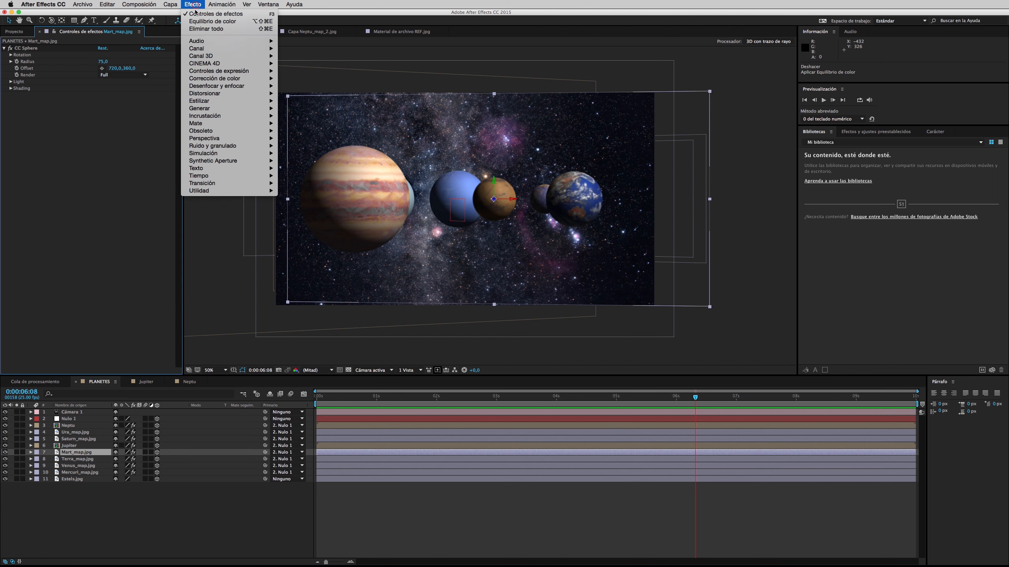
mouse_move(222, 79)
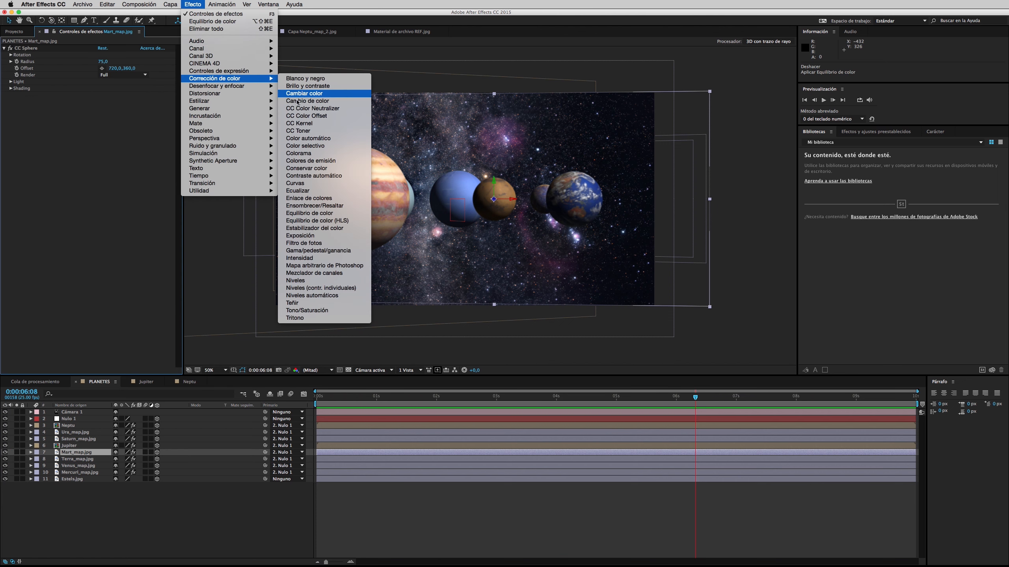
left_click(326, 281)
left_click_drag(124, 140, 108, 142)
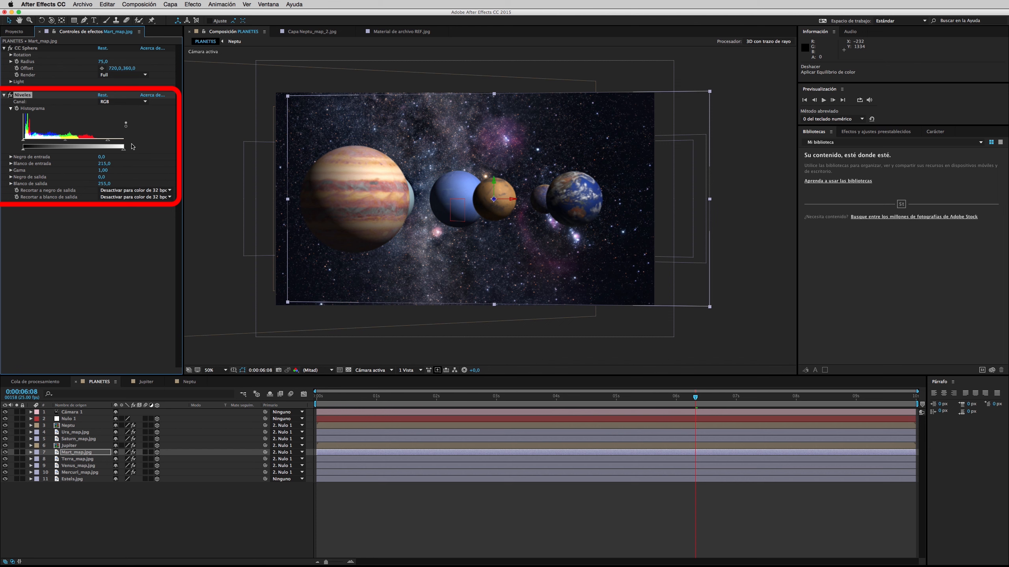
left_click_drag(108, 142, 105, 142)
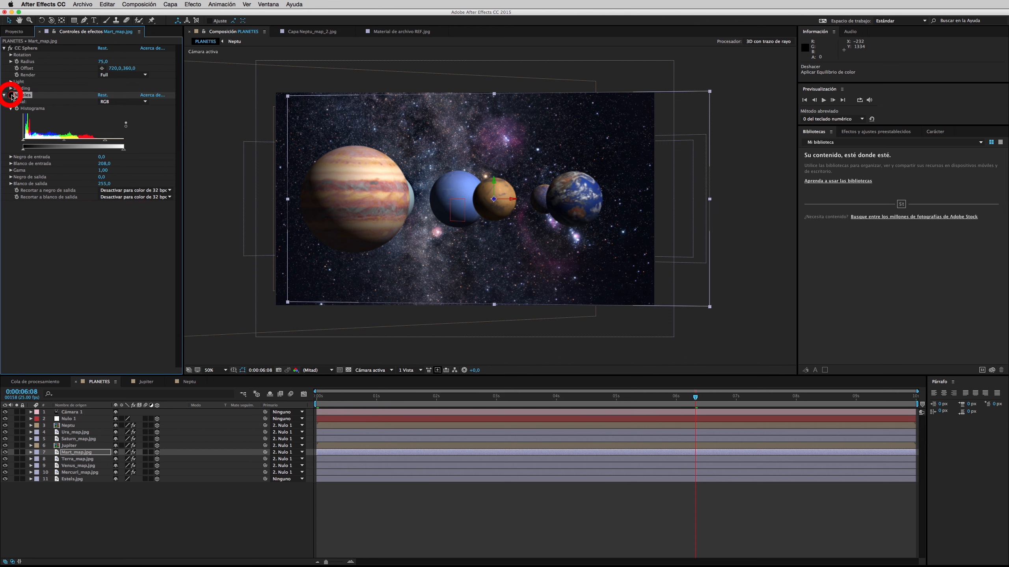
Step: Compare Mars with and without Niveles and lower its Blanco de entrada to about 199
left_click(11, 95)
left_click(11, 95)
left_click(12, 96)
left_click(11, 96)
left_click(11, 96)
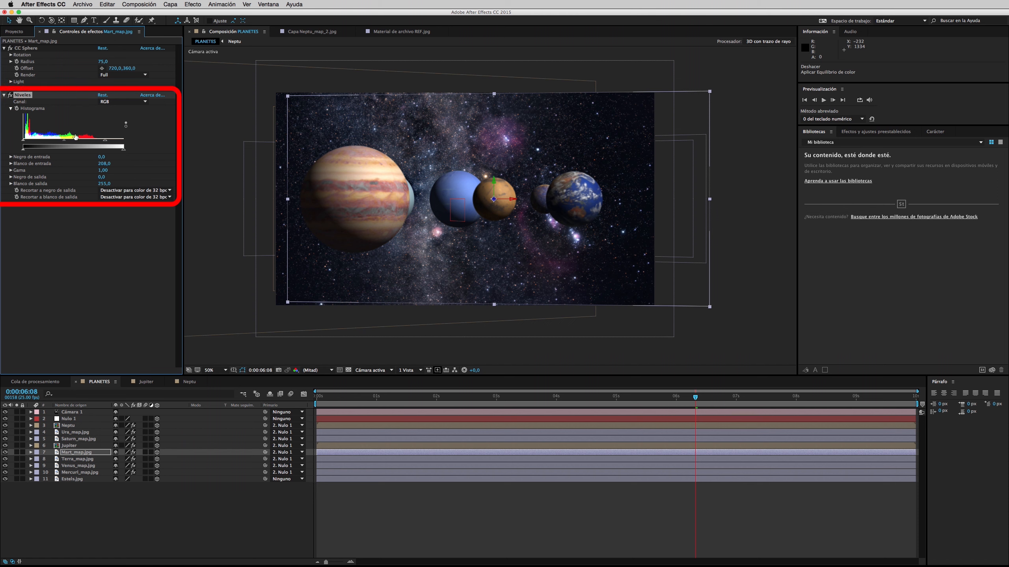
left_click_drag(106, 141, 102, 140)
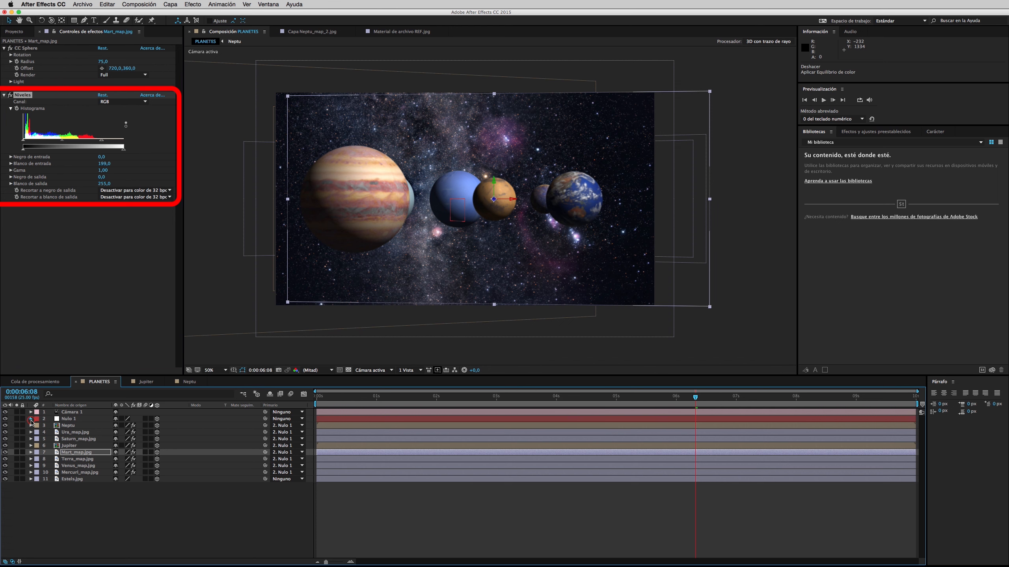
Step: Reverse the planets' orbit by setting Nulo 1's Rotación Y keyframe at 0:00:09:24 to -1 revolution
left_click(31, 419)
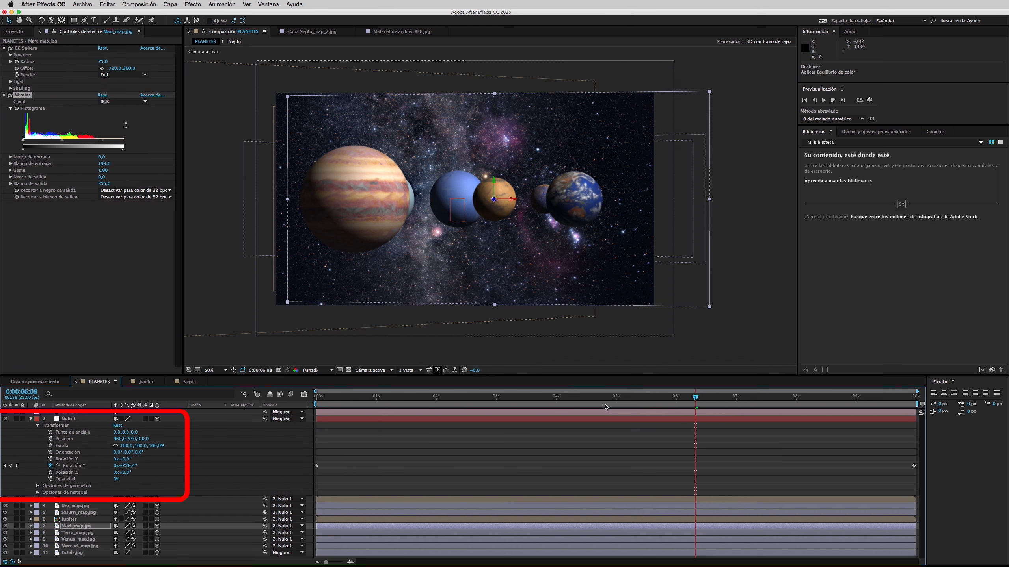
left_click_drag(695, 397, 860, 396)
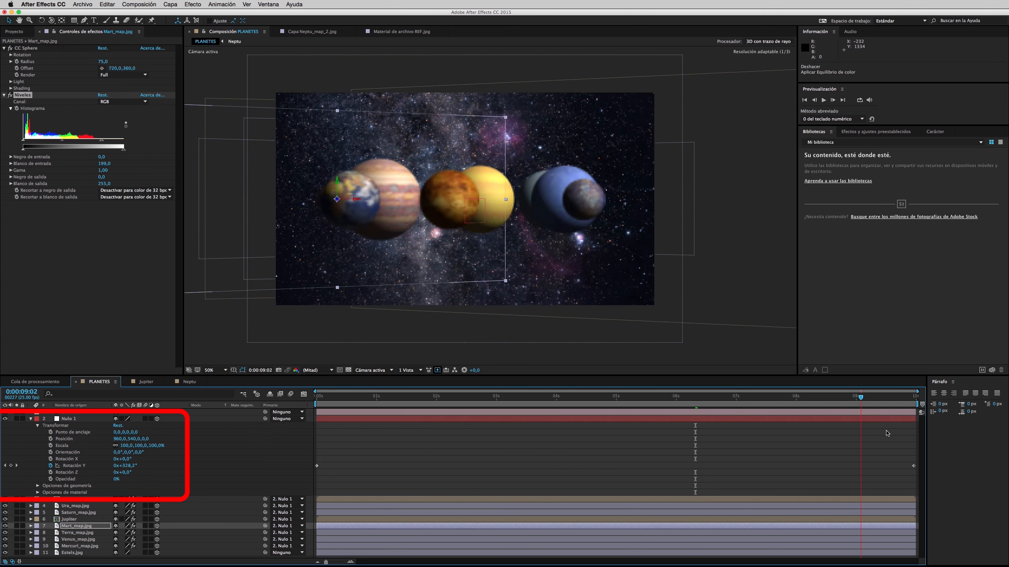
left_click_drag(887, 433, 945, 439)
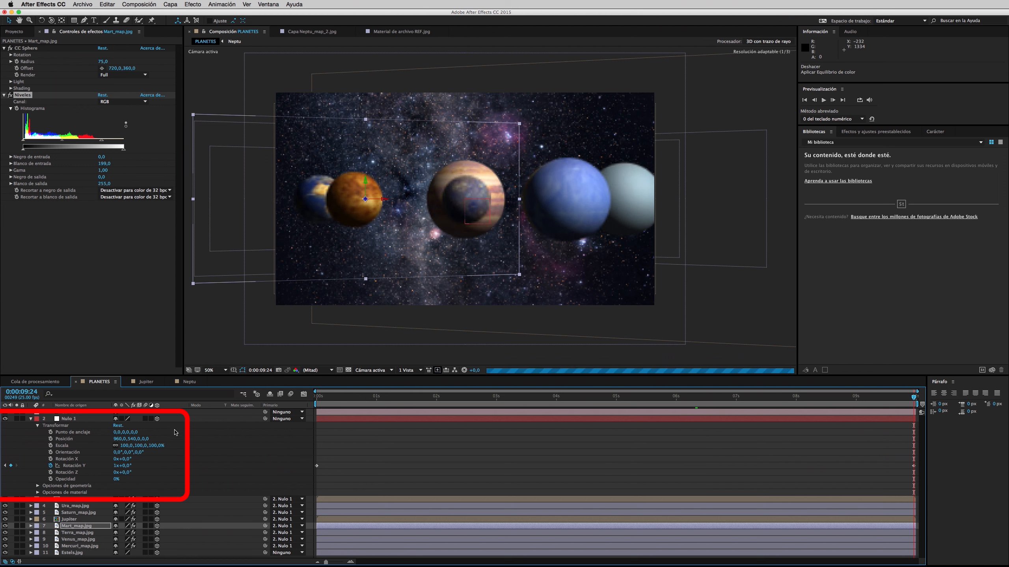
left_click(116, 466)
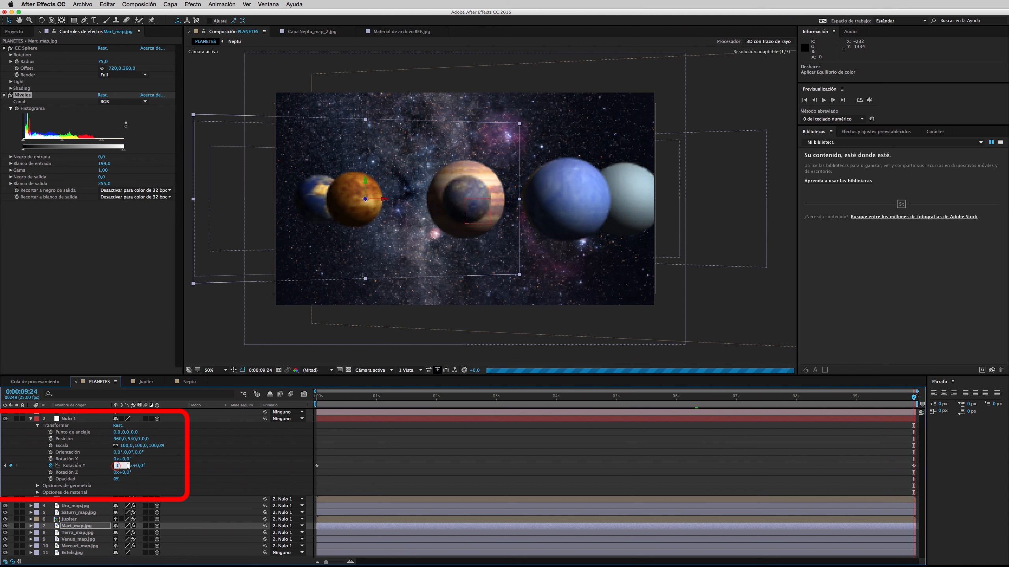
type("-1")
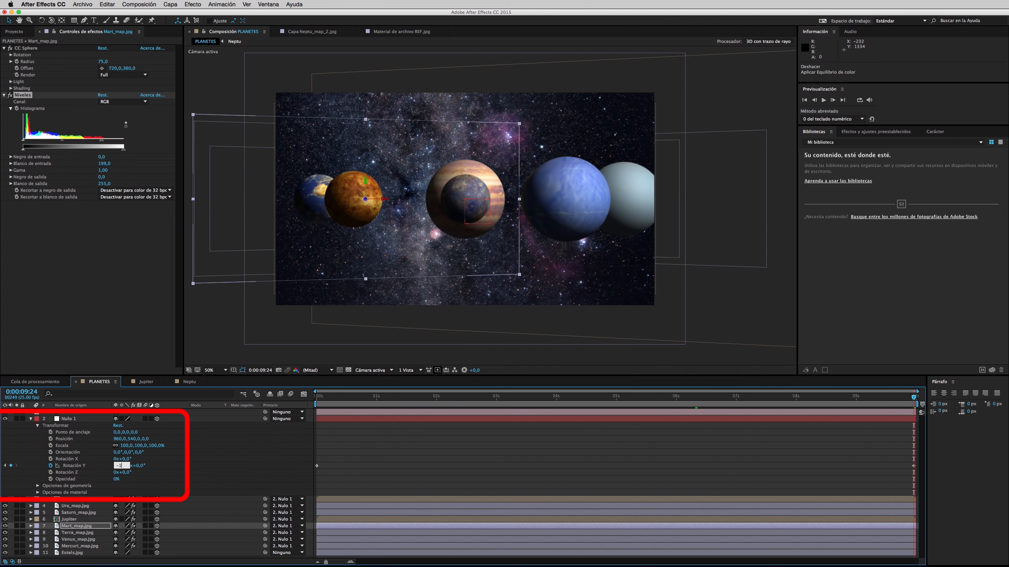
key("Return")
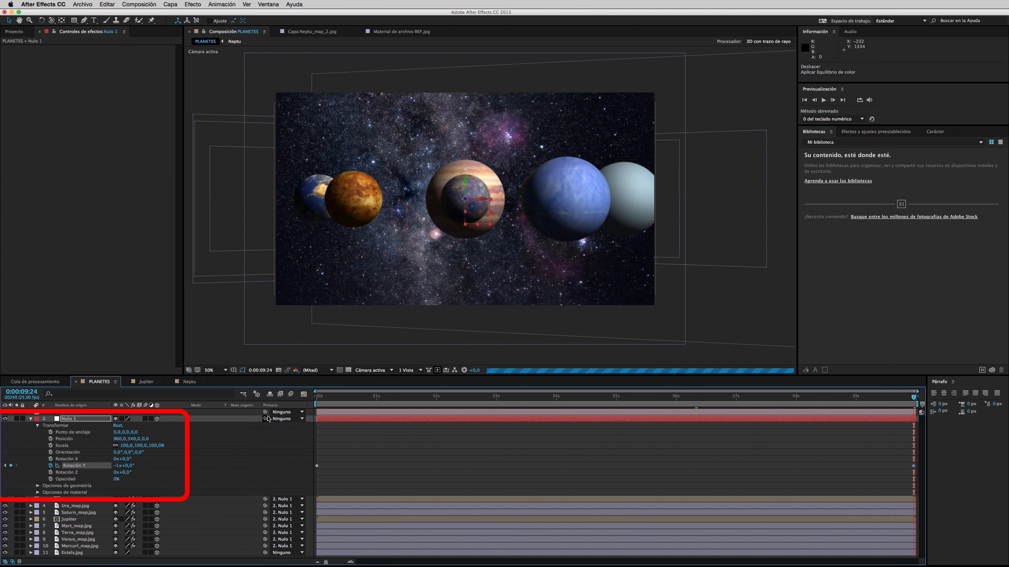
Step: Preview the reversed orbit from the first frame, return to 0:00:00:00 and collapse the Nulo 1 properties
key("Home")
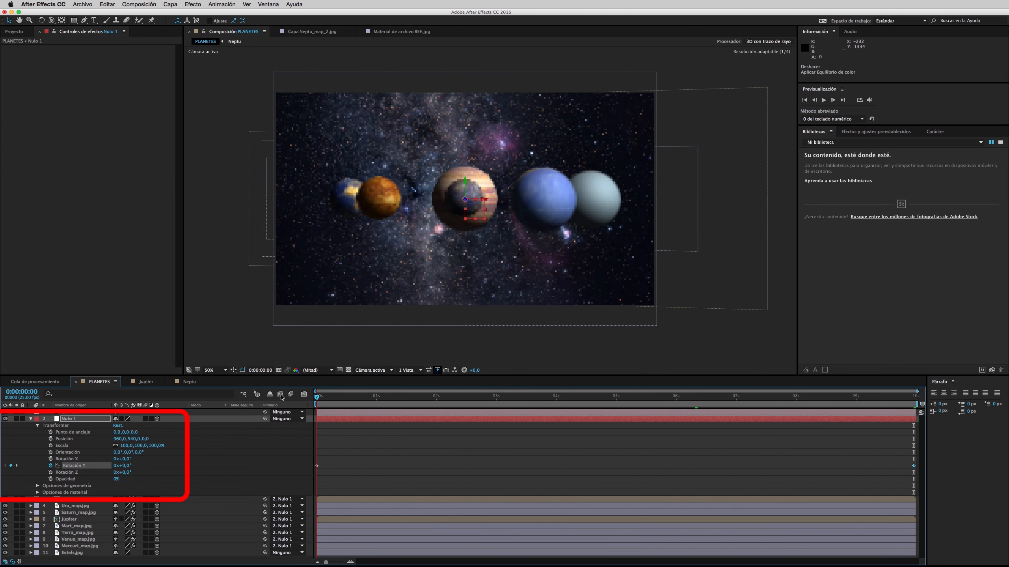
key("space")
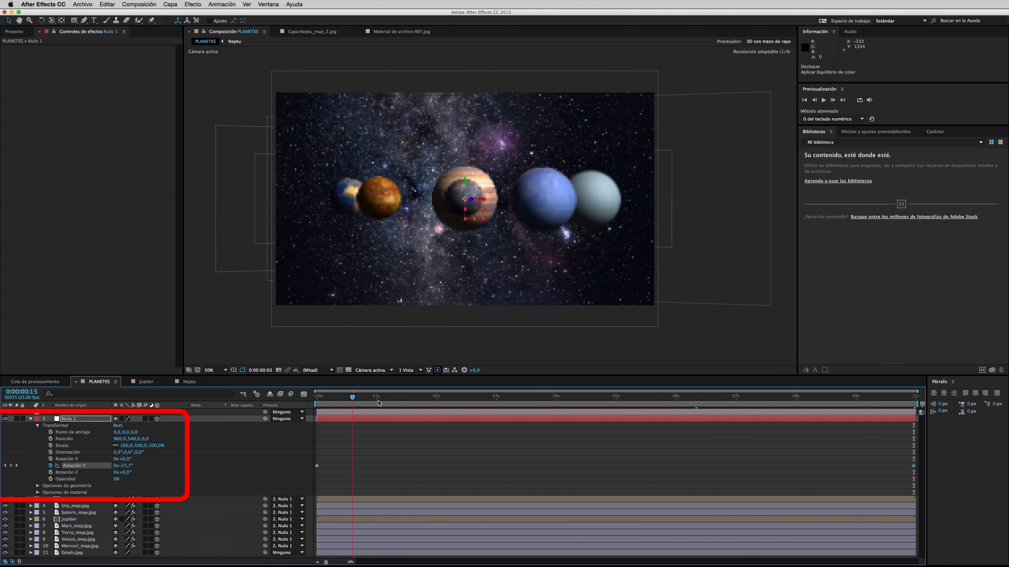
left_click_drag(403, 400, 313, 369)
left_click(823, 100)
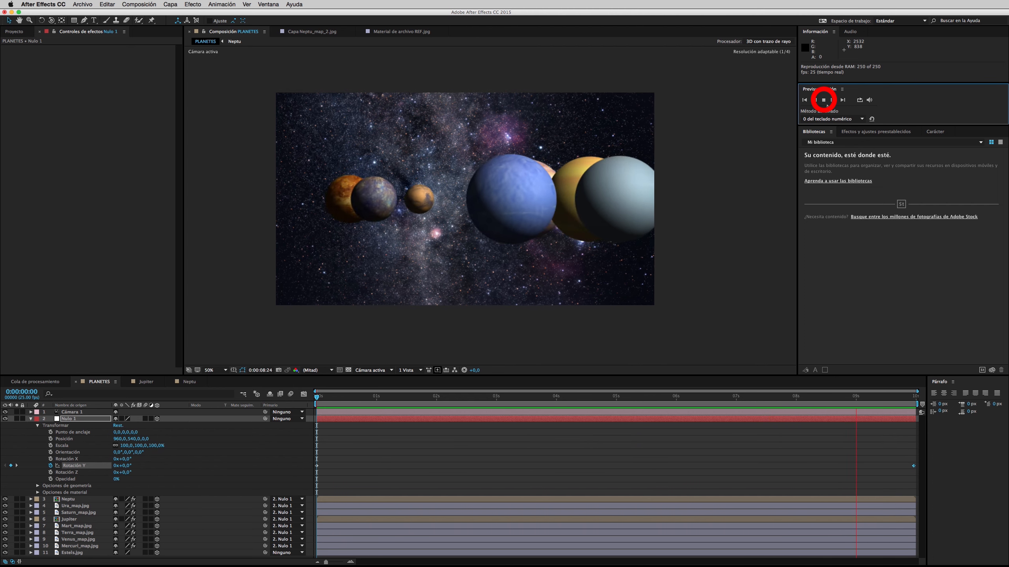
left_click(824, 102)
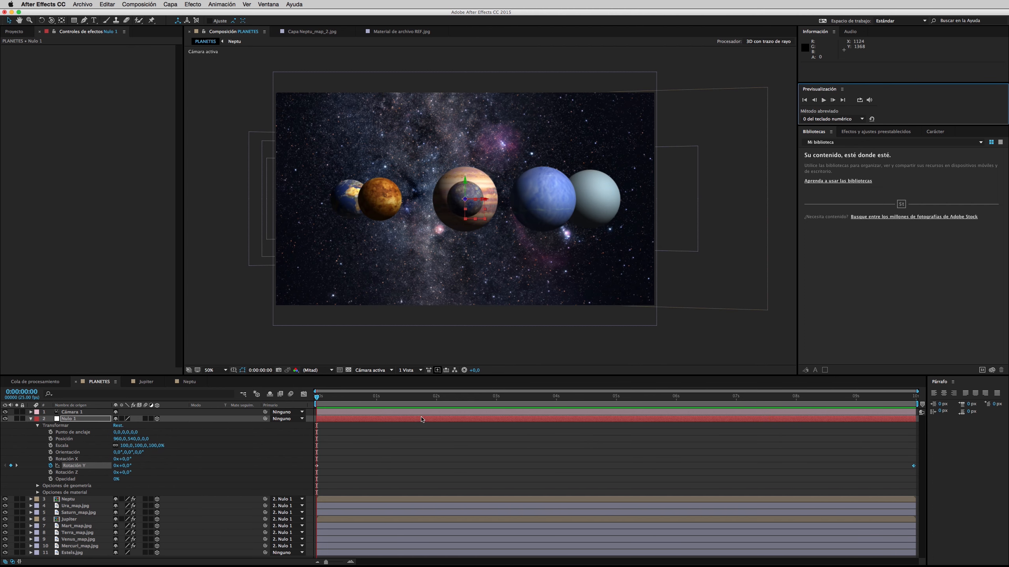
left_click_drag(418, 402, 265, 406)
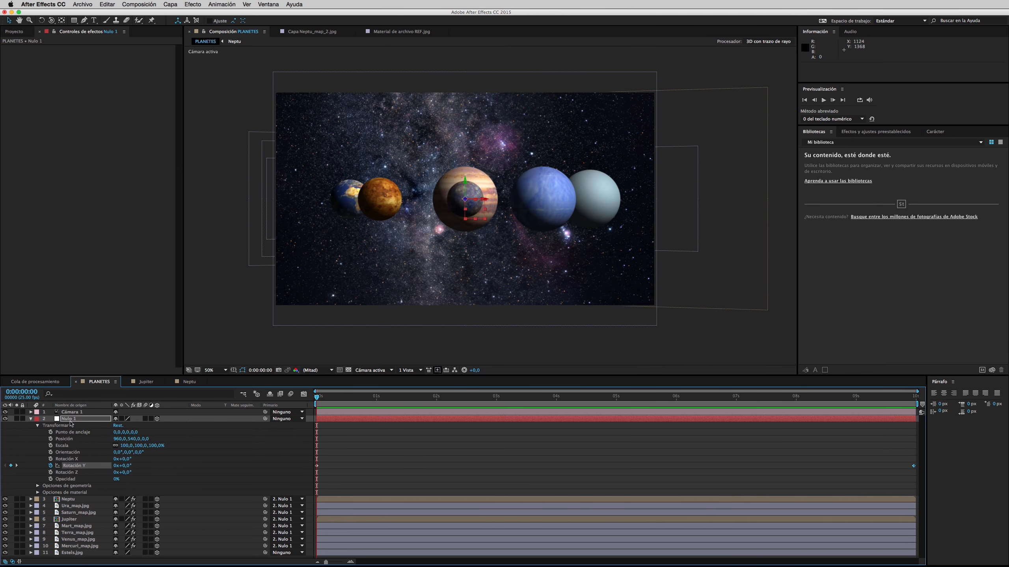
left_click(31, 420)
left_click(124, 498)
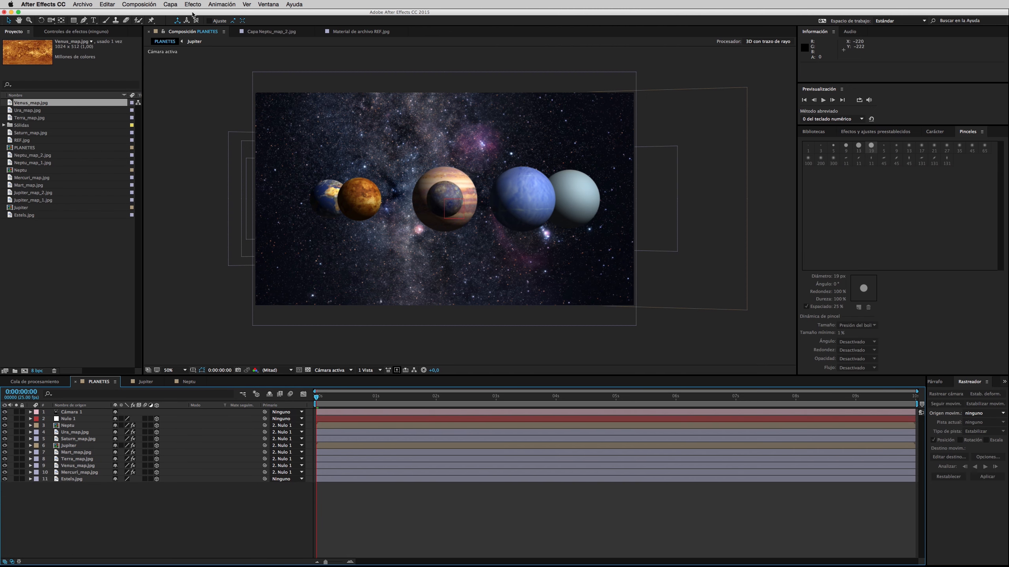
Step: Add the PLANETES composition to the render queue and open the video format options of its output module
left_click(151, 5)
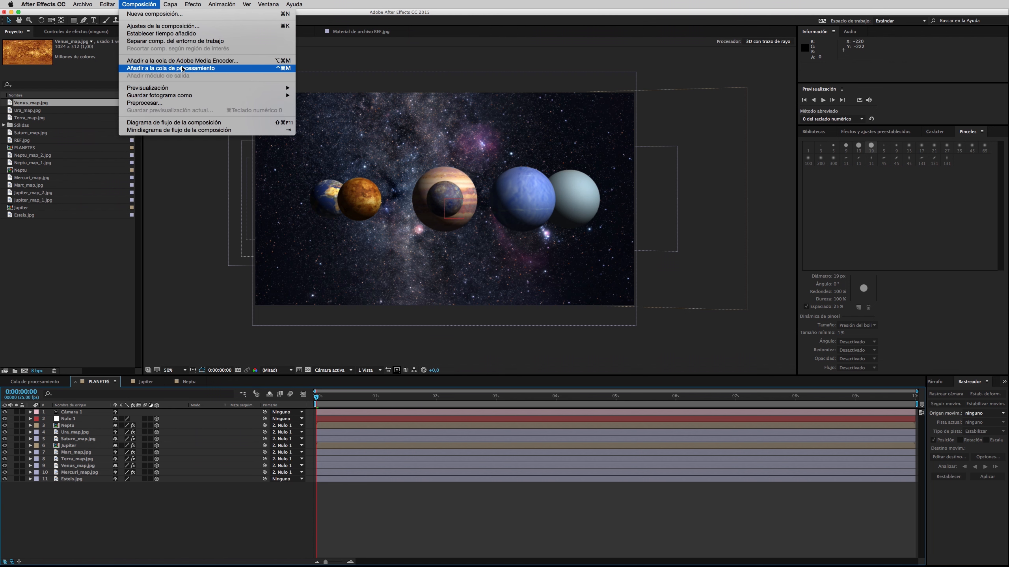
left_click(233, 69)
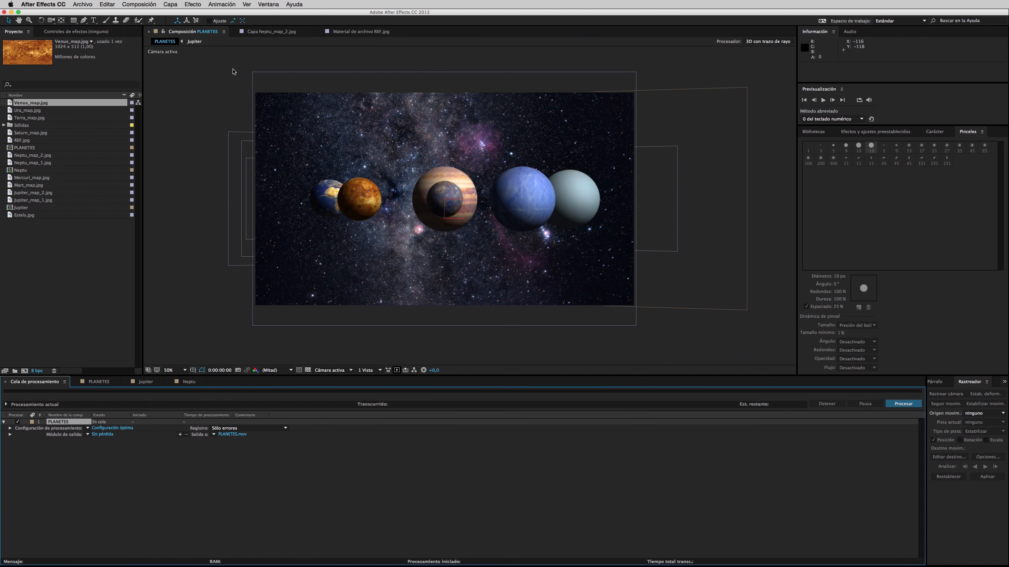
left_click(102, 434)
left_click(569, 225)
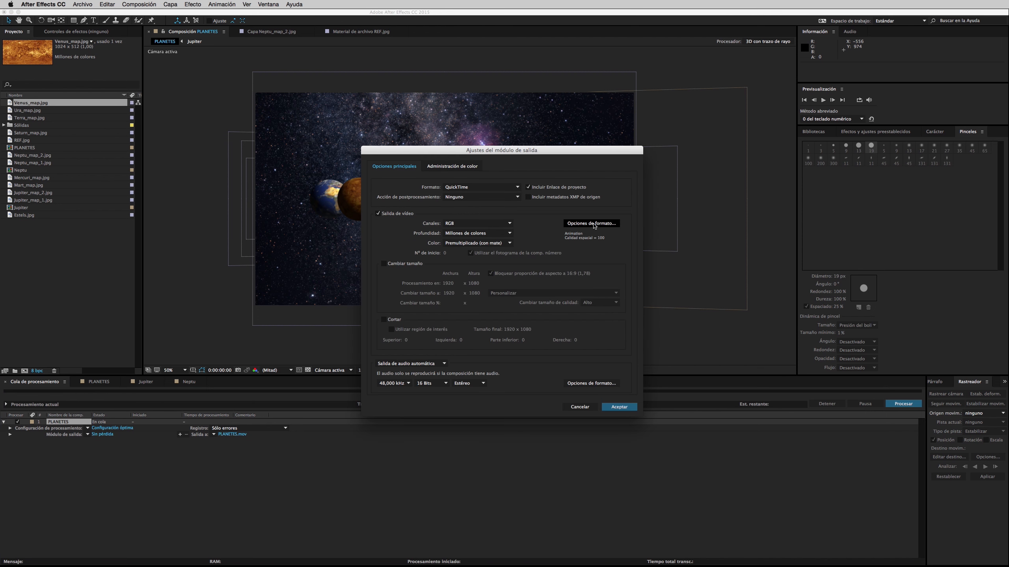